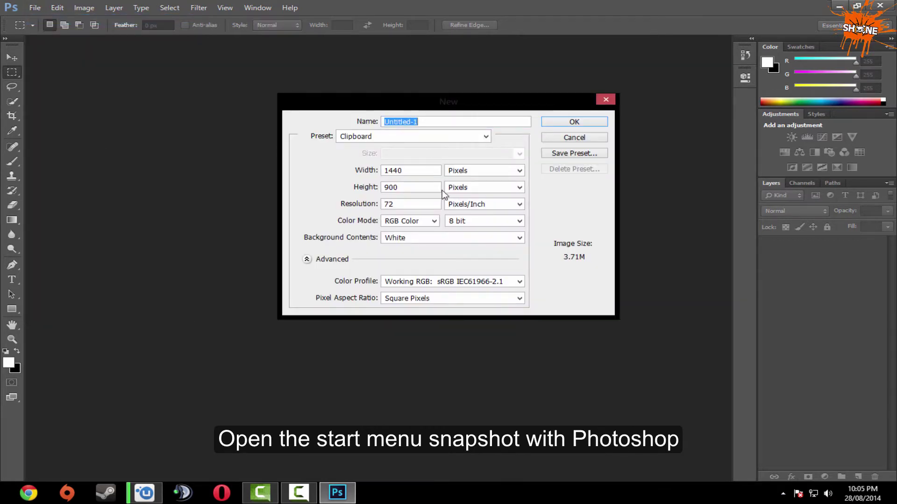
Create a new 1440×900 document at 300 ppi and paste the Start-screen screenshot into it.
left_click(407, 207)
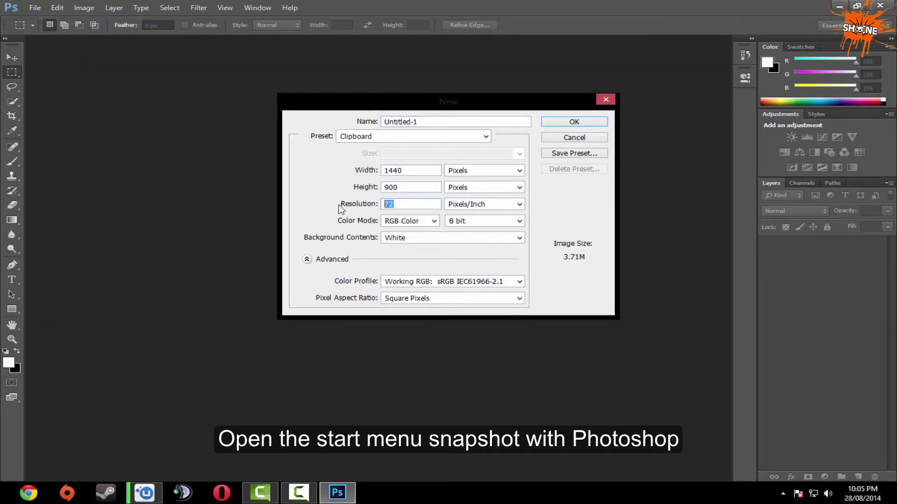
type("300")
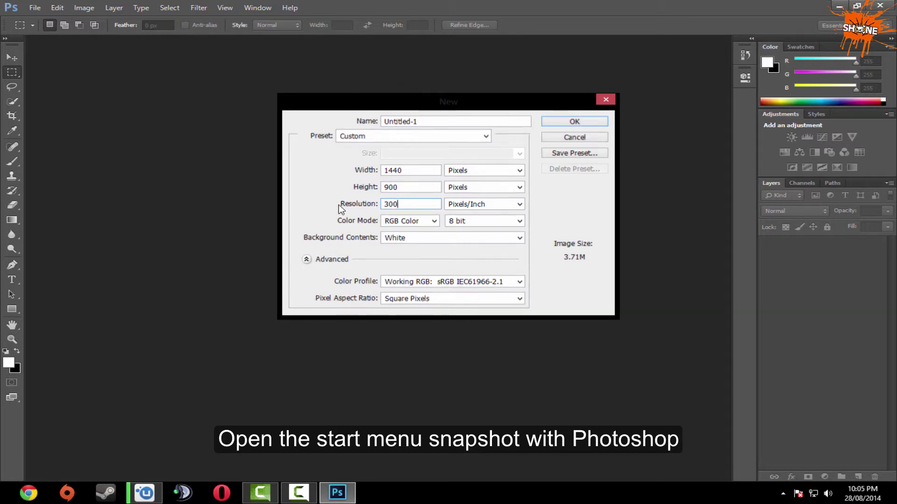
key("Return")
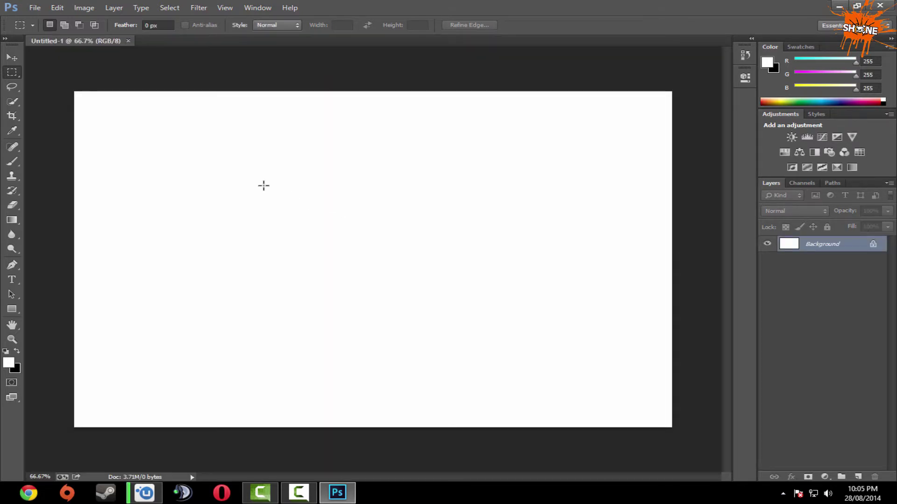
key("ctrl+v")
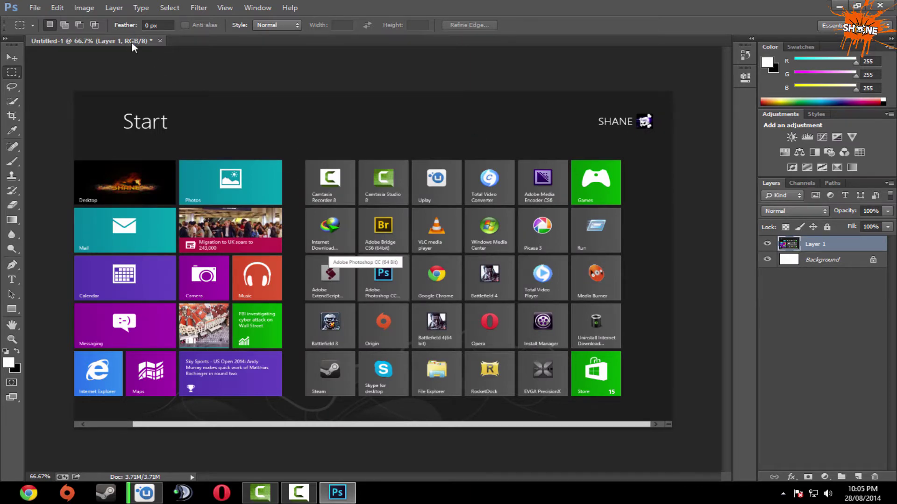
Float the Untitled-1 window, minimize it, and minimize Photoshop to reach the desktop.
left_click_drag(134, 47, 348, 87)
left_click(571, 70)
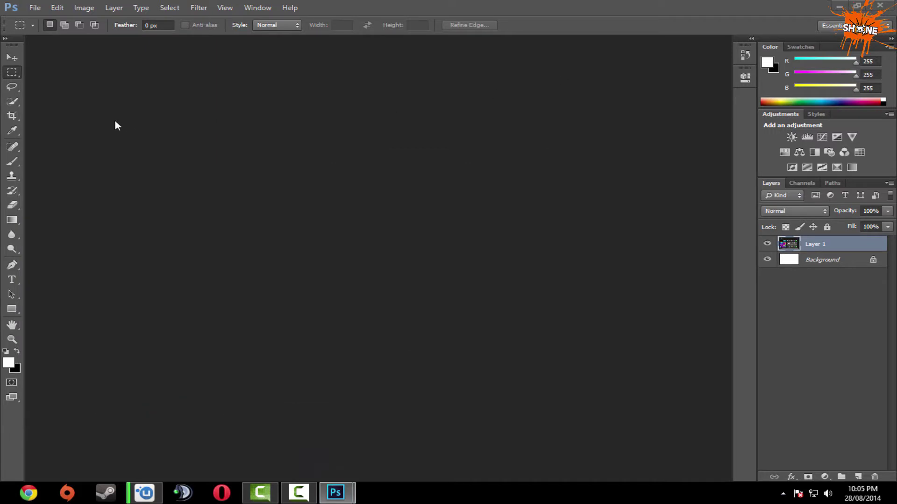
left_click(34, 9)
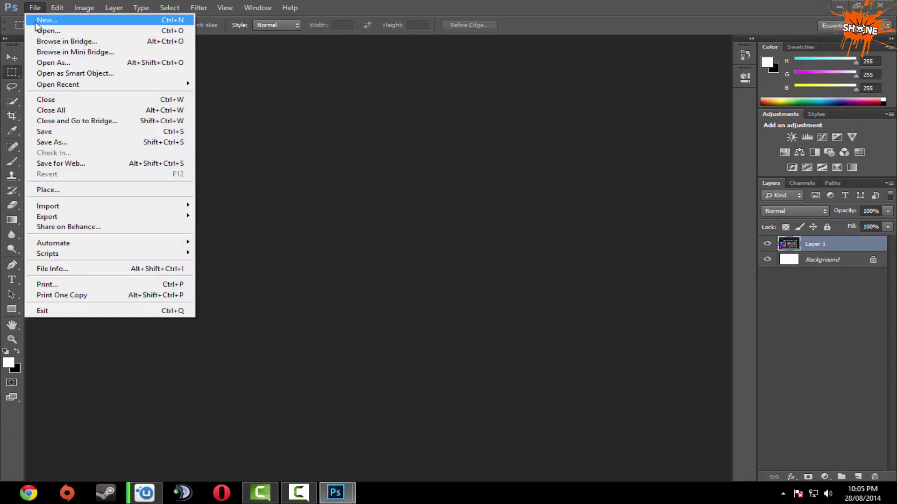
left_click(392, 253)
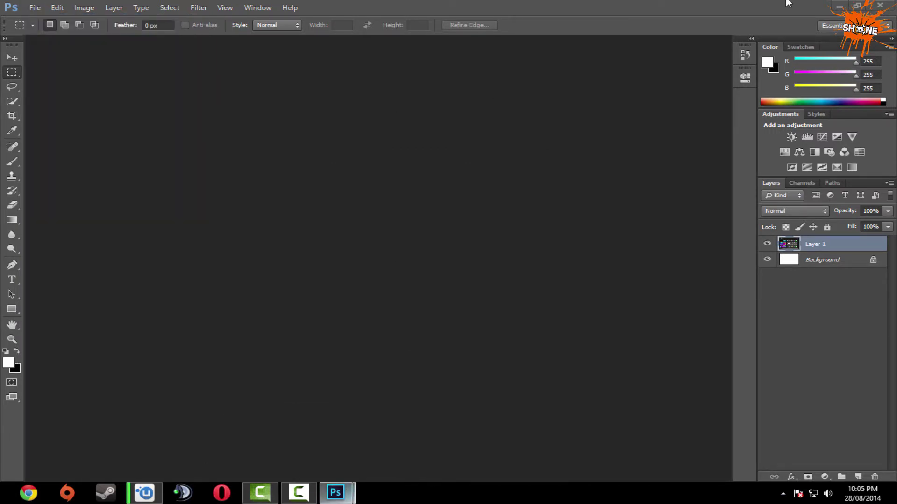
left_click(337, 493)
Browse Computer > DESIGNS (H:) > IMAGES > My wall DESIGNS > new wall folder.
double_click(12, 67)
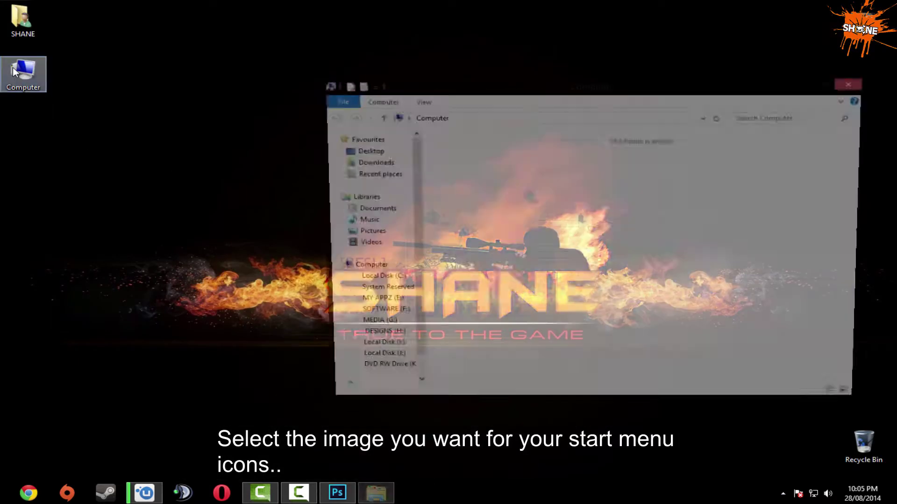
double_click(612, 89)
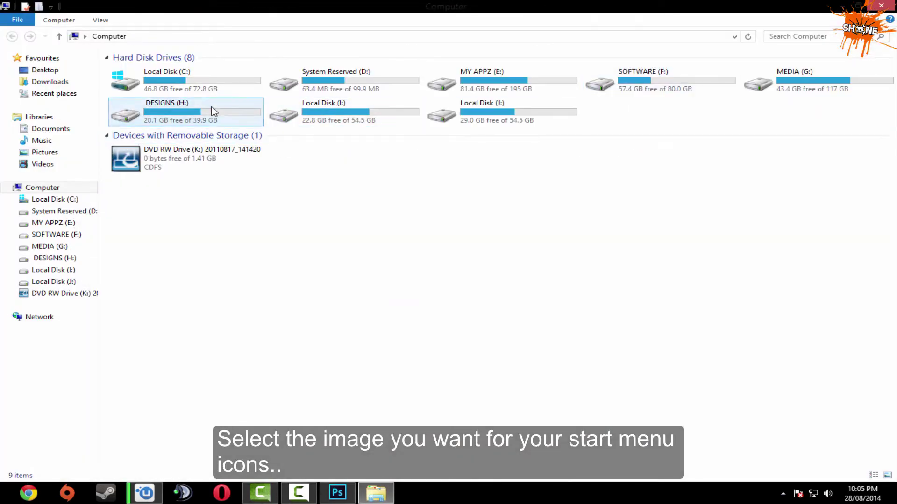
double_click(259, 114)
double_click(427, 84)
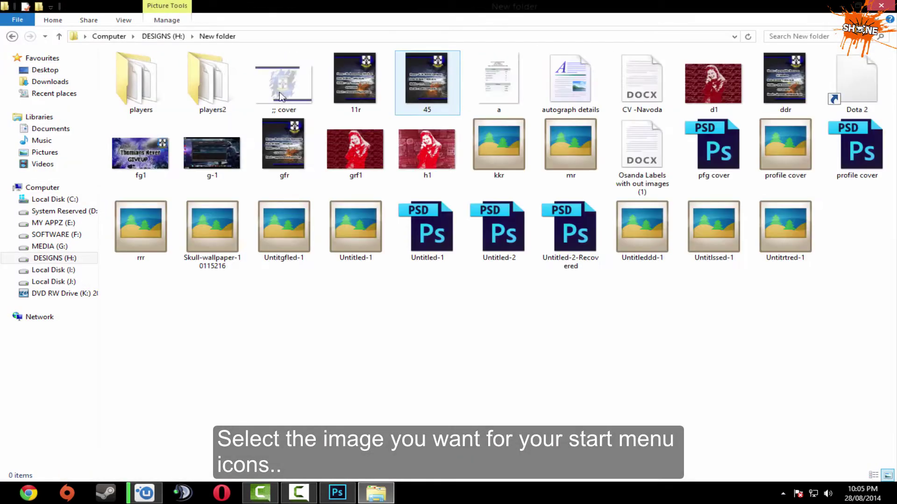
left_click(12, 36)
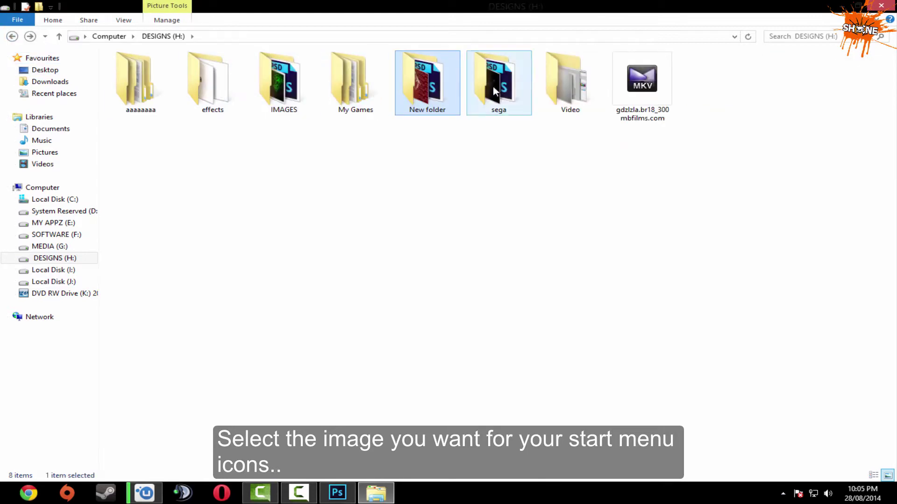
double_click(286, 82)
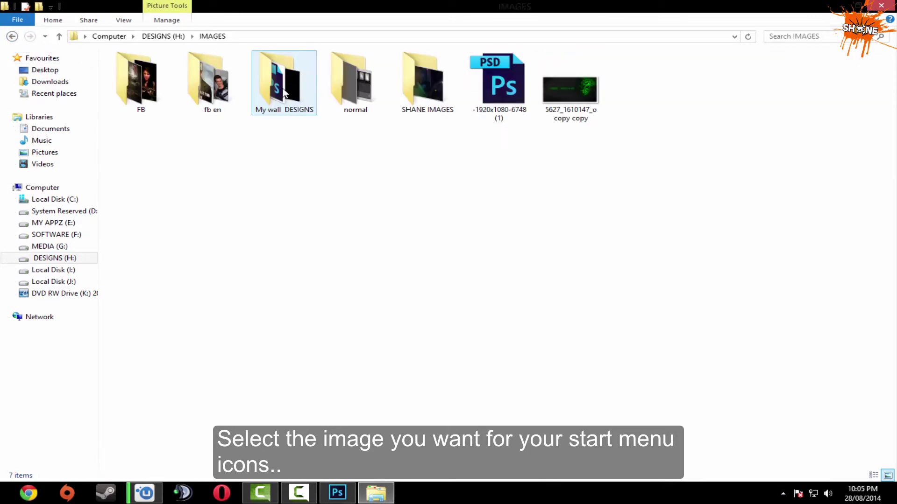
double_click(292, 86)
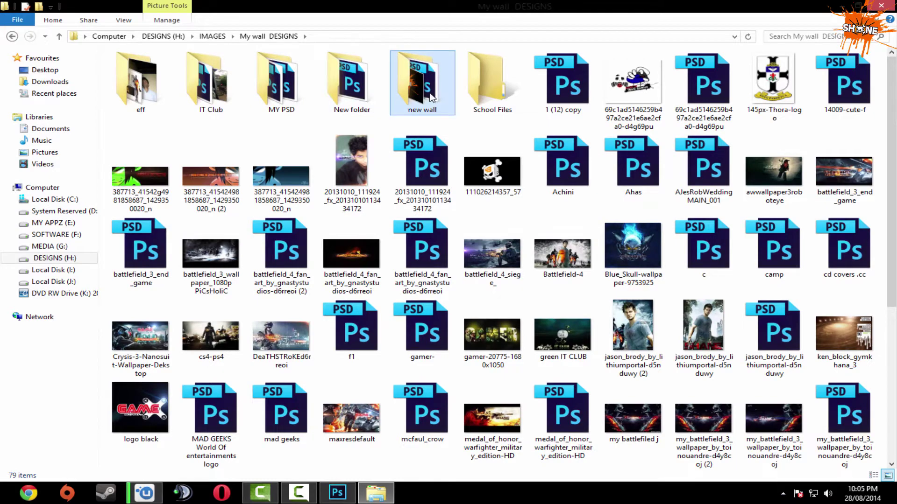
double_click(422, 82)
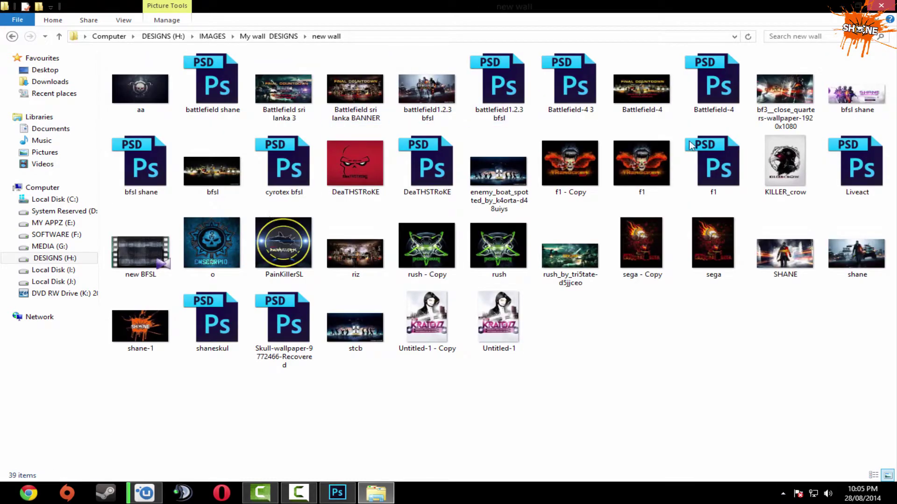
Preview bfsl, copy it onto the desktop, close Explorer, and bring up its context menu.
double_click(195, 159)
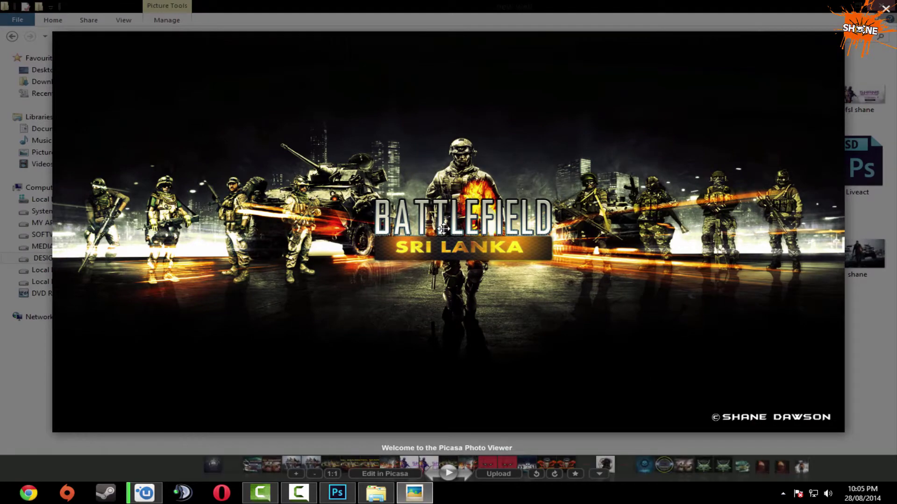
left_click(885, 8)
left_click(837, 8)
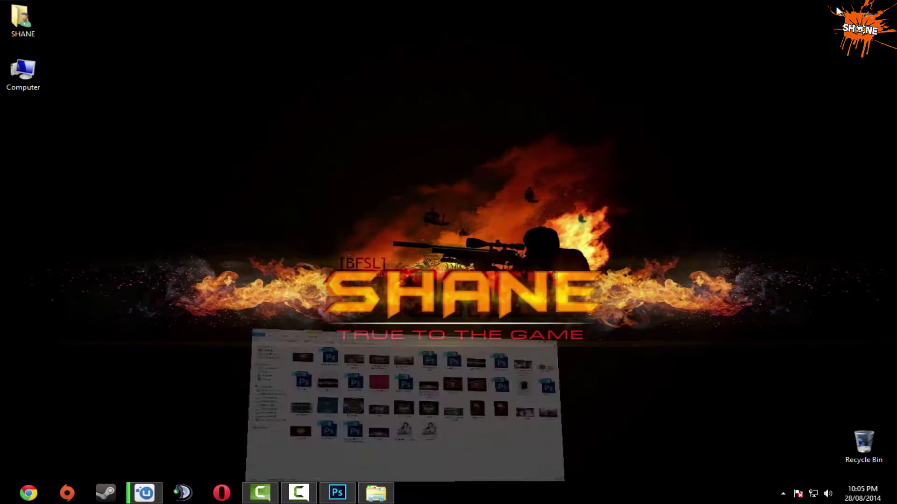
left_click(376, 492)
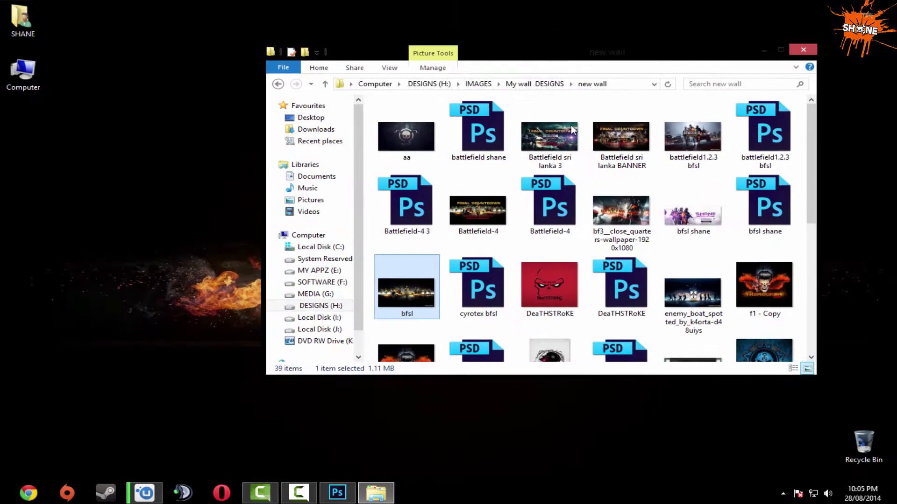
left_click_drag(412, 283, 23, 135)
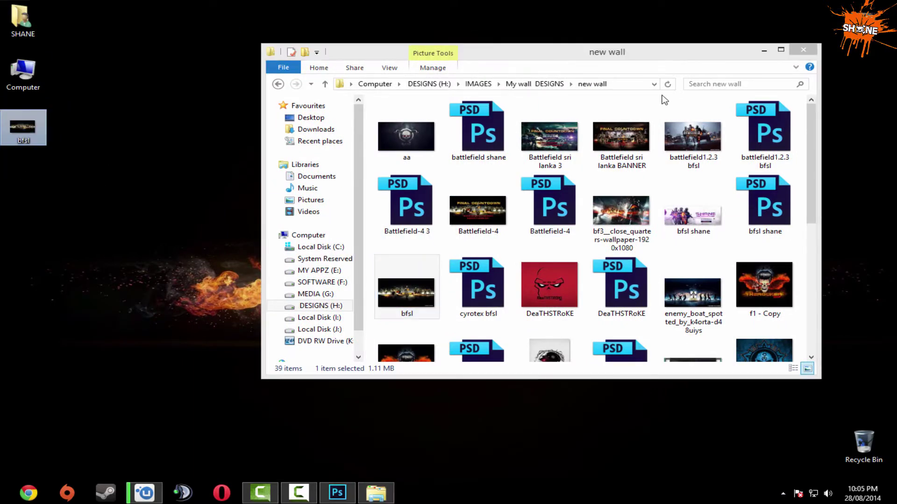
left_click(804, 51)
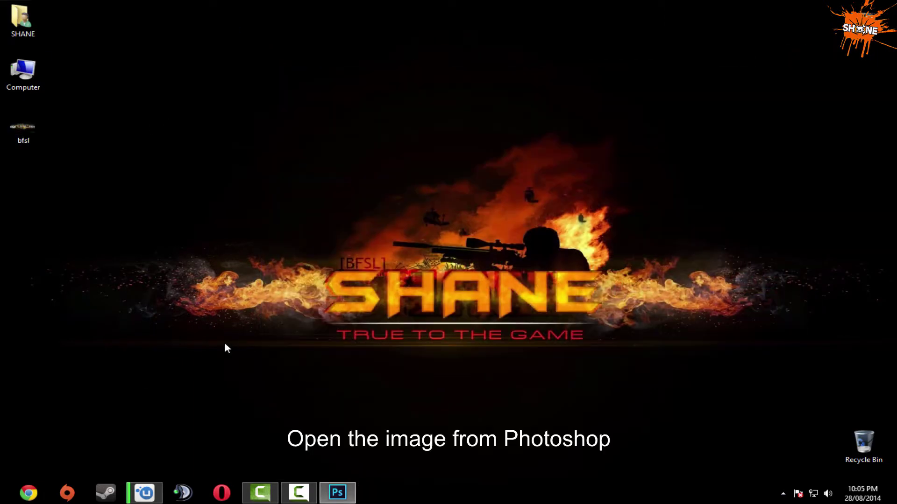
right_click(10, 122)
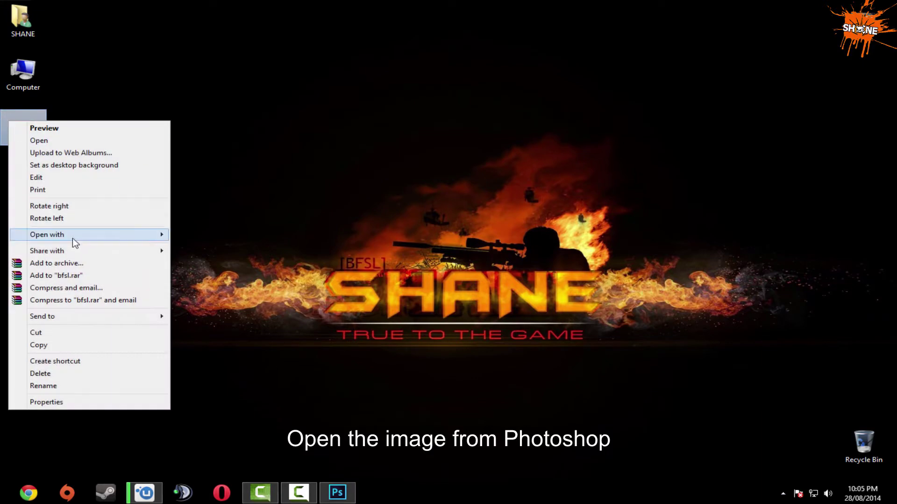
Open bfsl.jpg with Photoshop and drag the banner into Untitled-1 as a new layer.
mouse_move(151, 242)
left_click(200, 235)
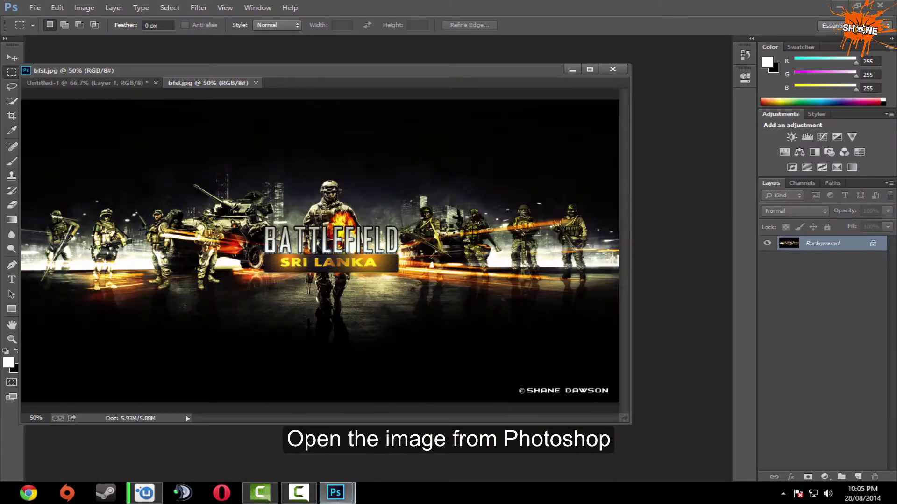
left_click_drag(340, 73, 353, 43)
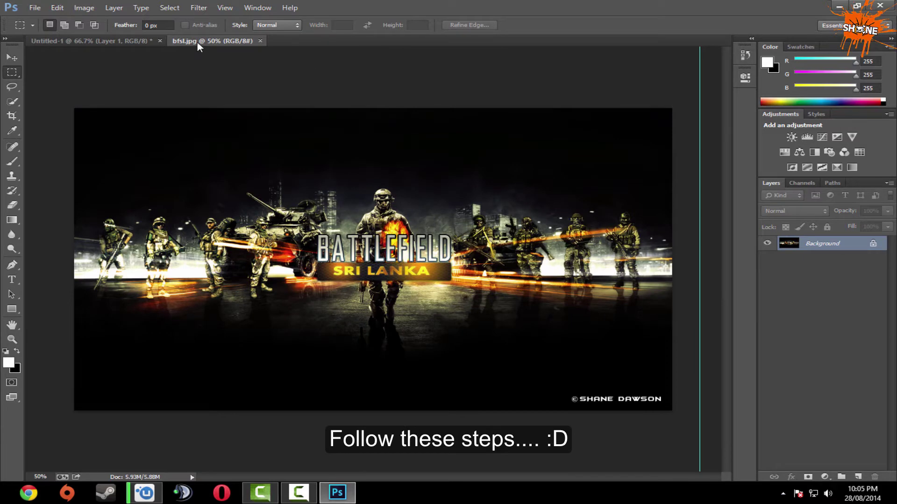
left_click_drag(197, 42, 447, 251)
left_click_drag(532, 330, 230, 278)
left_click_drag(785, 169, 417, 145)
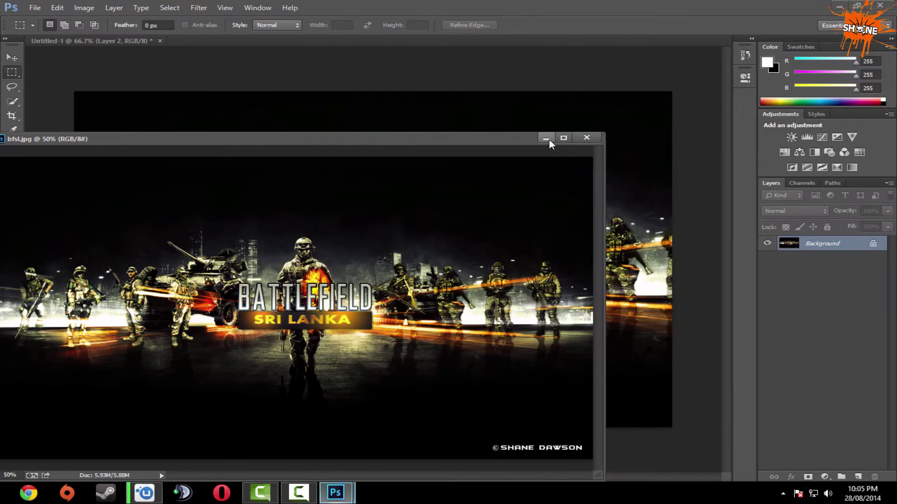
left_click(548, 137)
Free-transform the banner to about 57% and position it over the tiles.
key("ctrl+t")
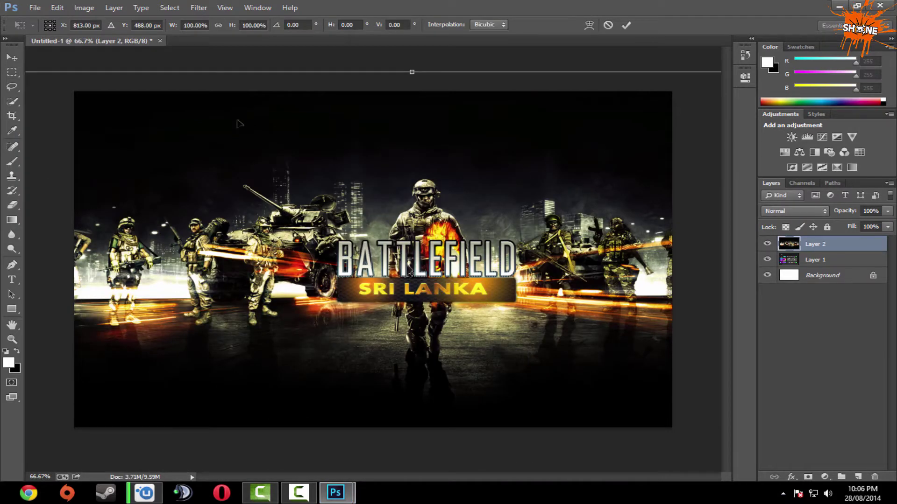
left_click_drag(186, 141, 226, 147)
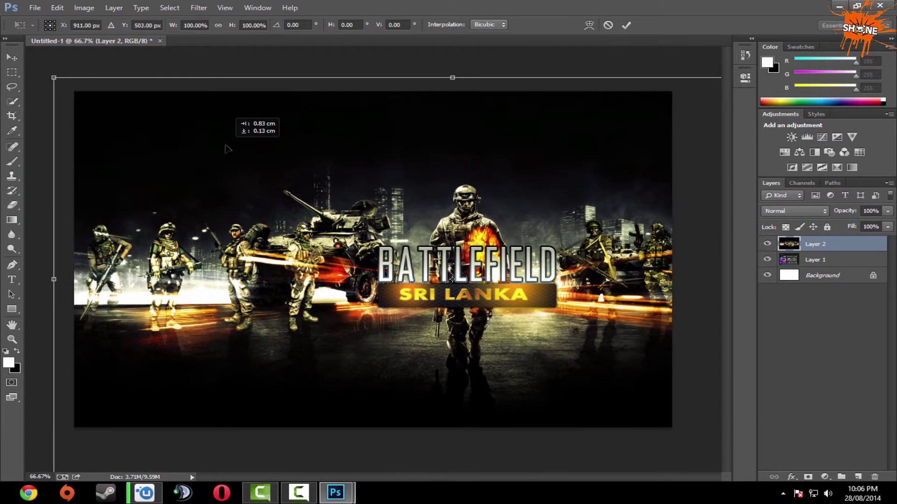
left_click_drag(54, 78, 270, 187)
left_click_drag(422, 222, 450, 223)
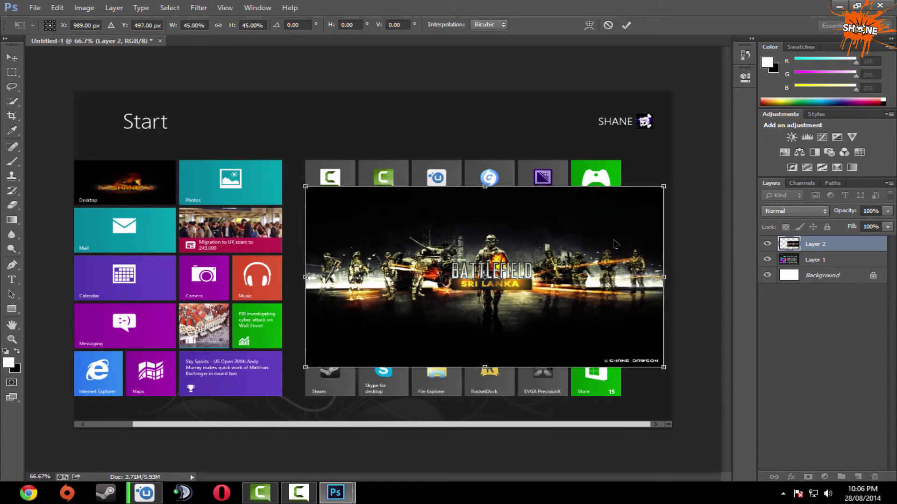
left_click_drag(665, 187, 737, 179)
left_click_drag(631, 243, 615, 246)
key("Return")
Drop the banner layer's opacity to 33% and shift it left into place over the tiles.
key("m")
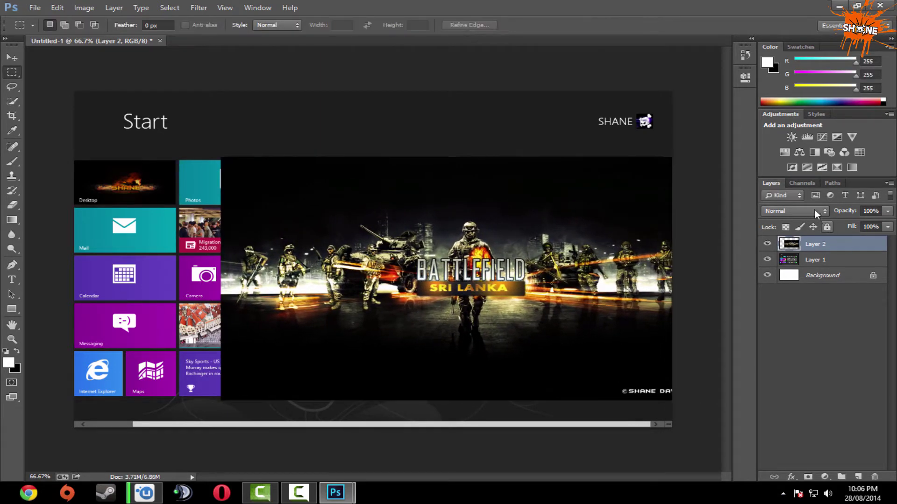
left_click(887, 212)
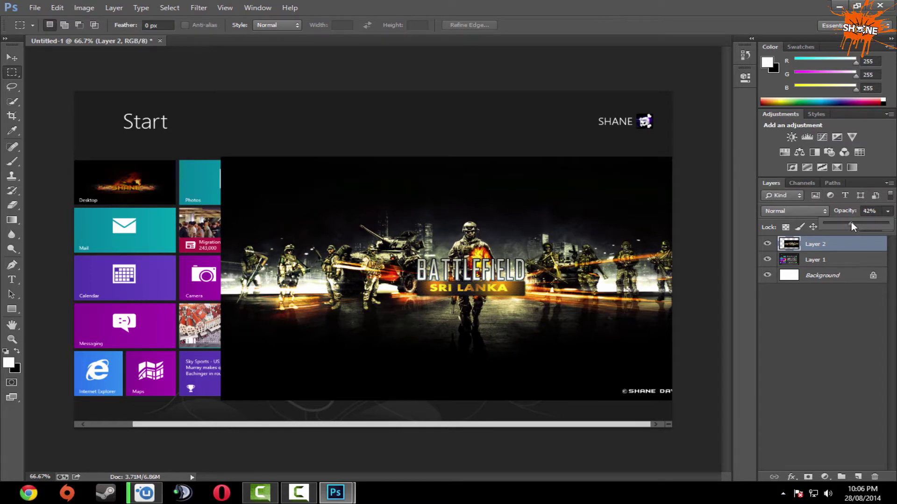
left_click_drag(847, 222, 846, 222)
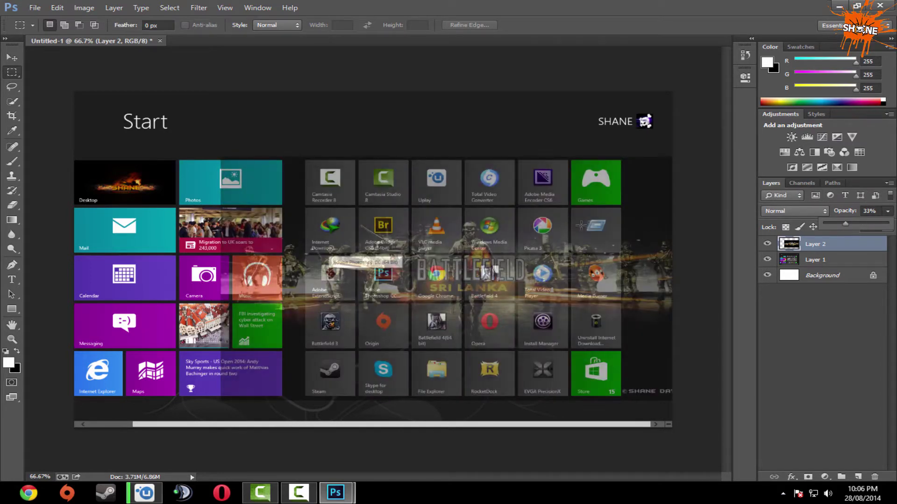
key("v")
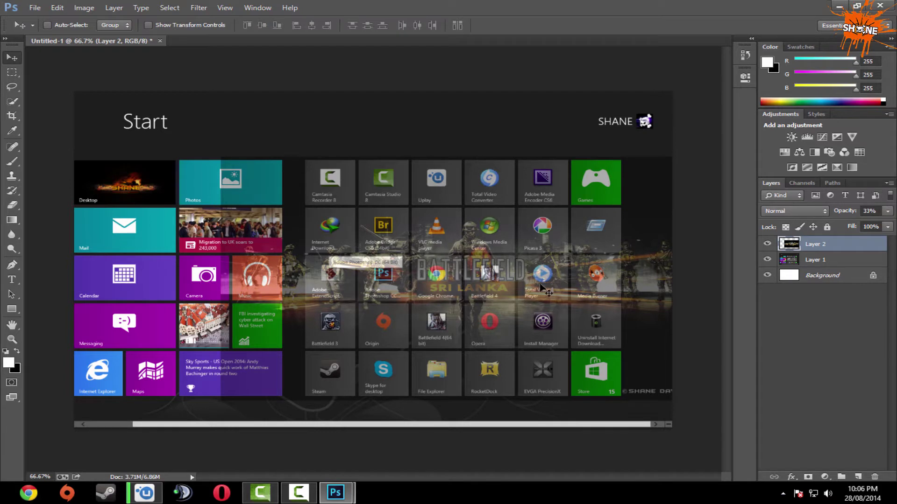
left_click_drag(541, 286, 523, 291)
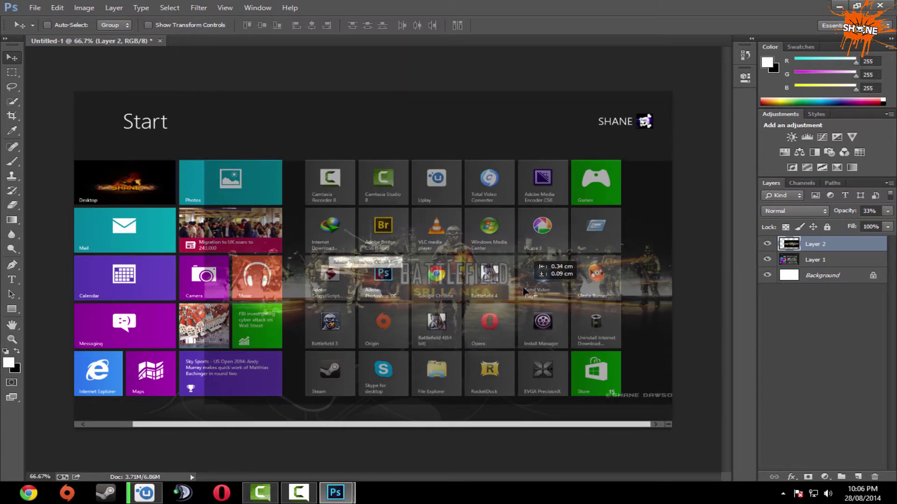
left_click_drag(524, 291, 527, 289)
Enlarge the banner about 3.6% from its corner and raise Layer 2's opacity.
key("ctrl+t")
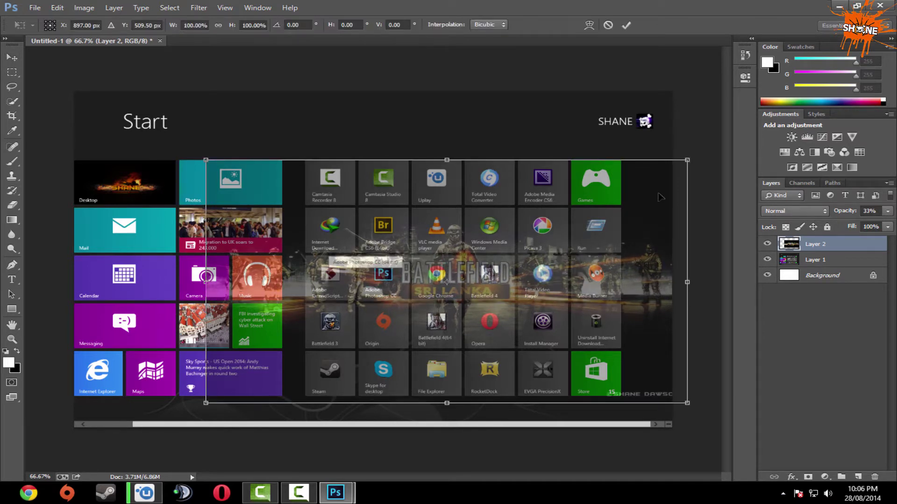
left_click_drag(687, 162, 695, 159)
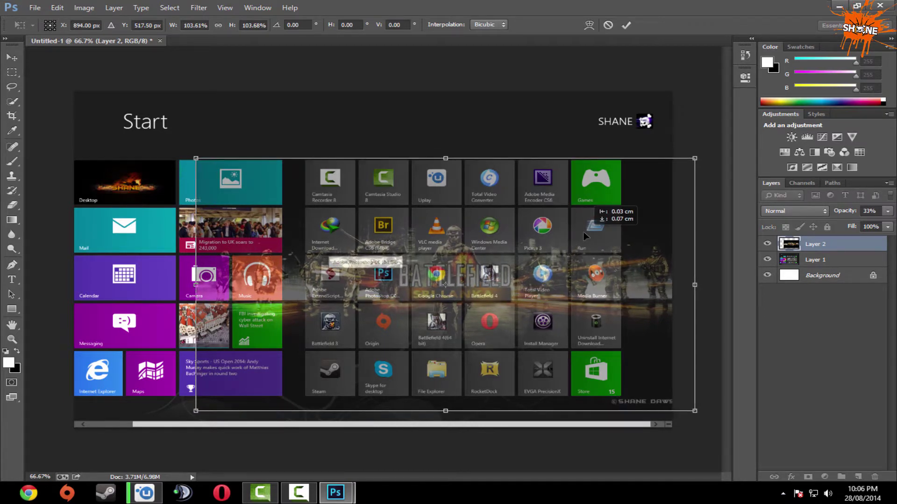
left_click_drag(583, 232, 584, 234)
key("Return")
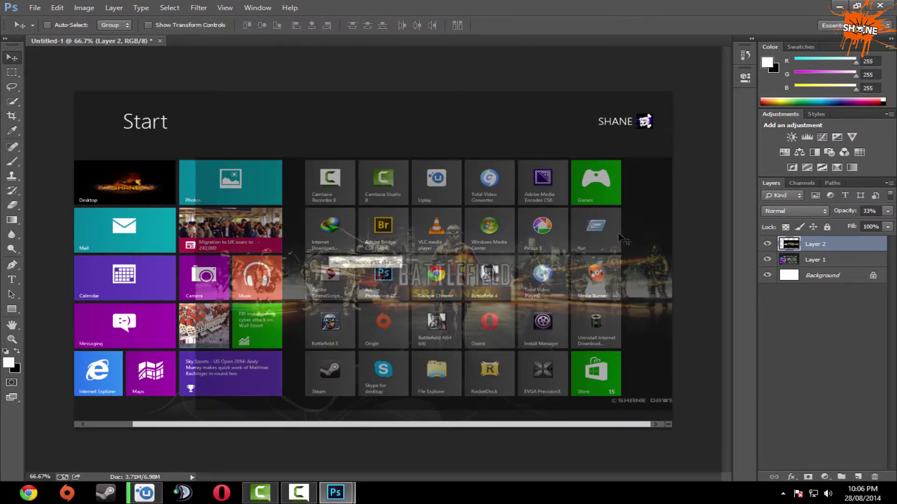
left_click(888, 211)
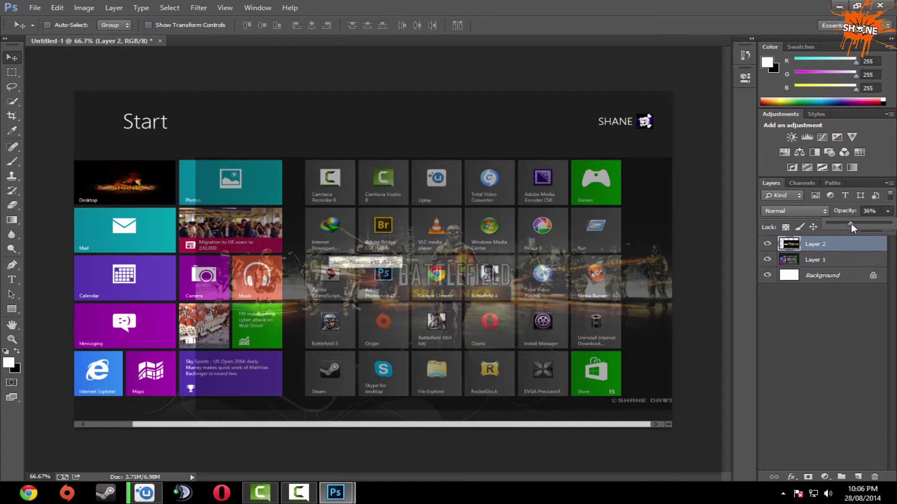
left_click_drag(852, 228, 857, 227)
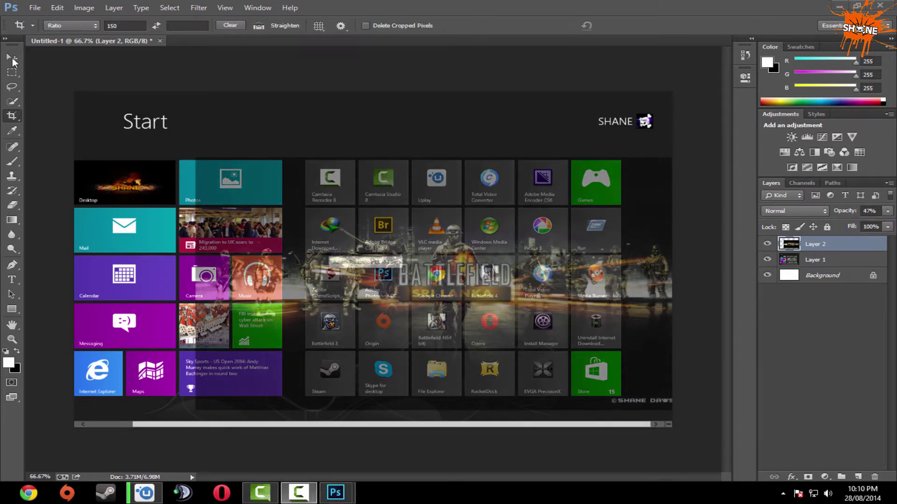
Commit the banner's 47% opacity, nudge it slightly, and create a second document.
left_click(13, 63)
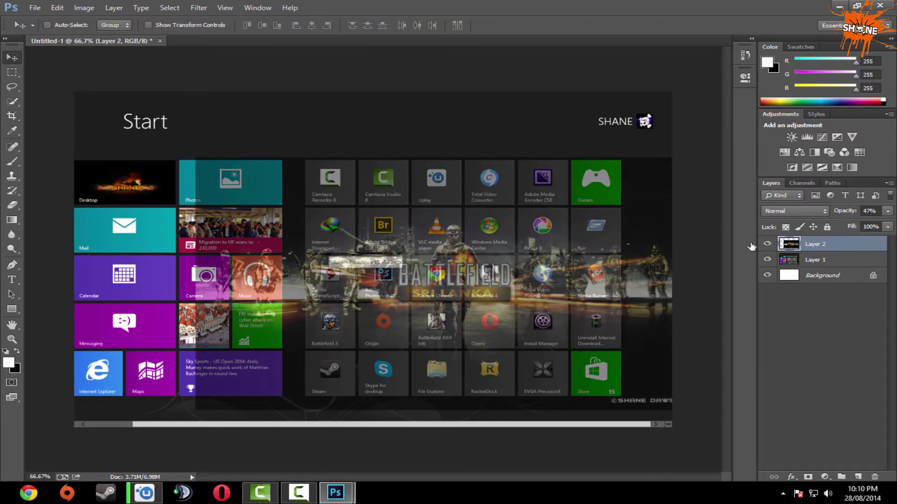
left_click_drag(654, 231, 648, 229)
key("ctrl+alt+n")
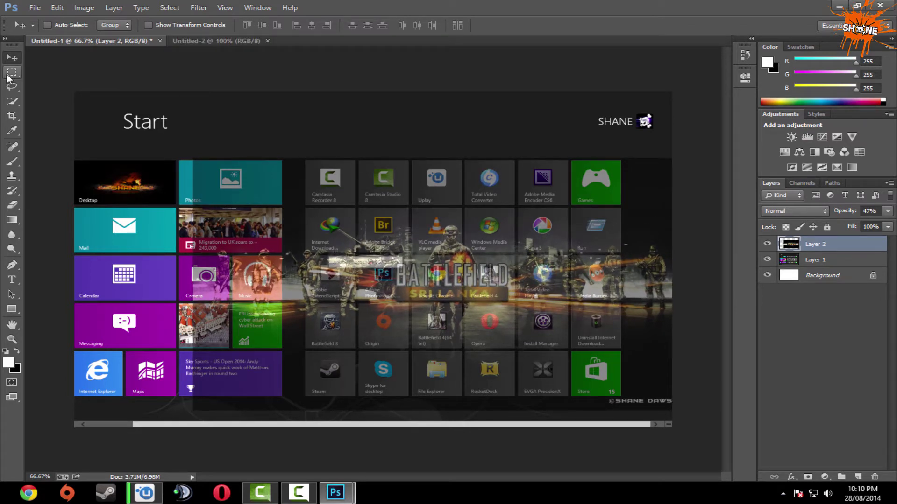
At 200% zoom, marquee-select the Camtasia Recorder 8 tile and target Layer 1.
left_click(9, 75)
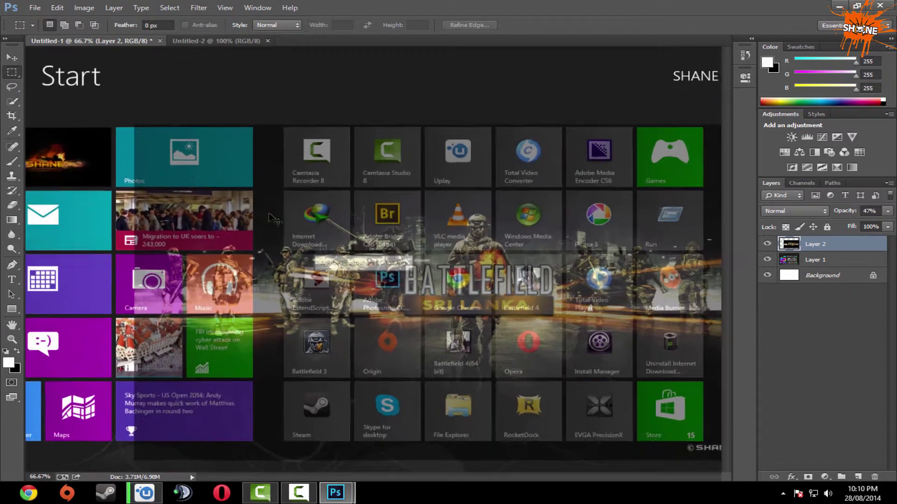
key("ctrl+plus")
key("ctrl+plus")
left_click_drag(268, 77, 322, 306)
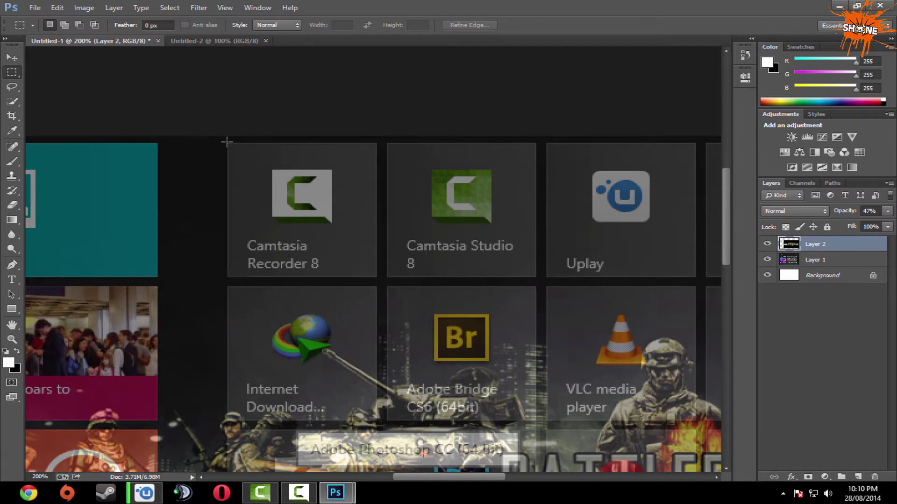
left_click_drag(227, 142, 376, 276)
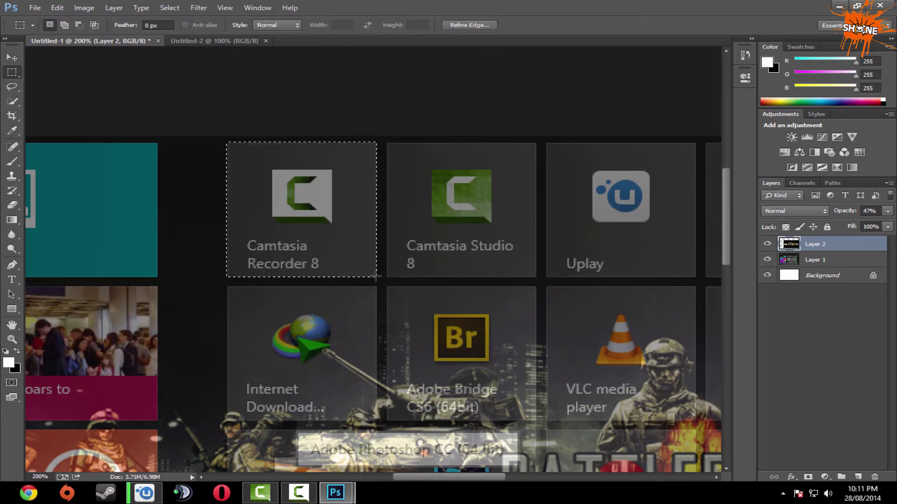
left_click(810, 261)
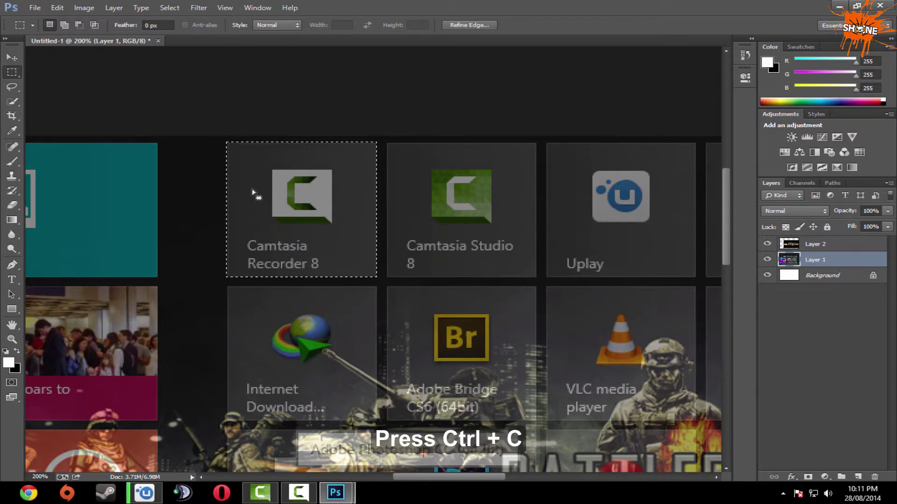
Create a new 121×121 px document from the Clipboard preset.
left_click(34, 8)
left_click(47, 18)
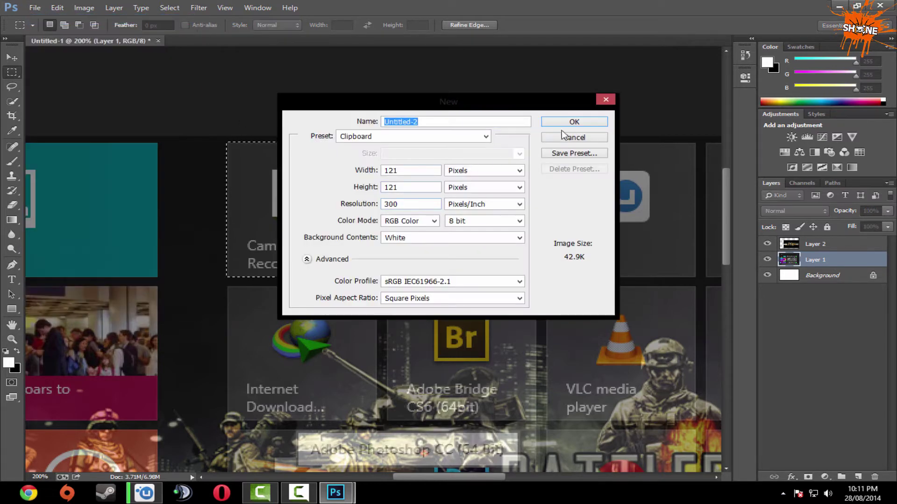
left_click(570, 123)
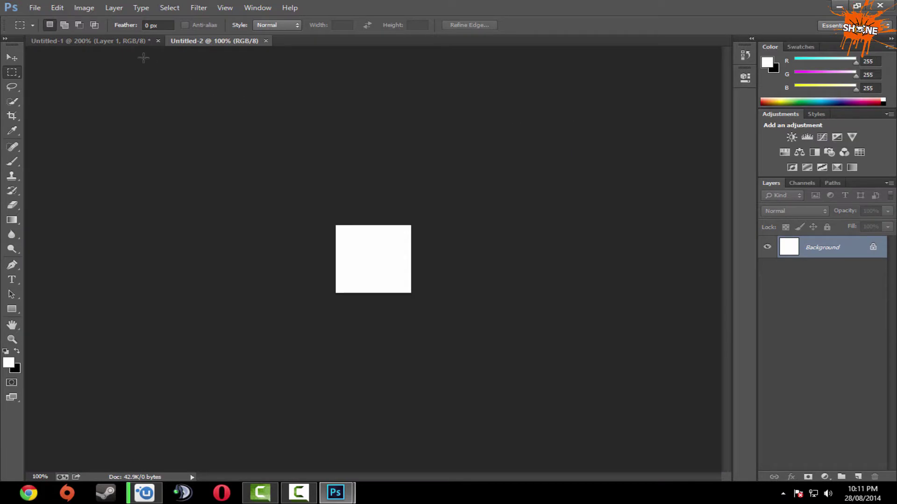
Copy the banner piece from Layer 2 of Untitled-1 and paste it into Untitled-2.
left_click(129, 44)
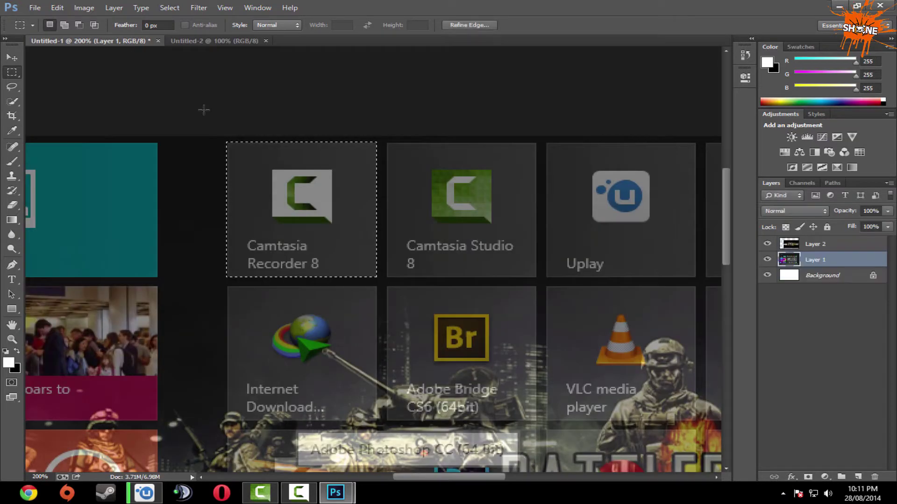
left_click(831, 247)
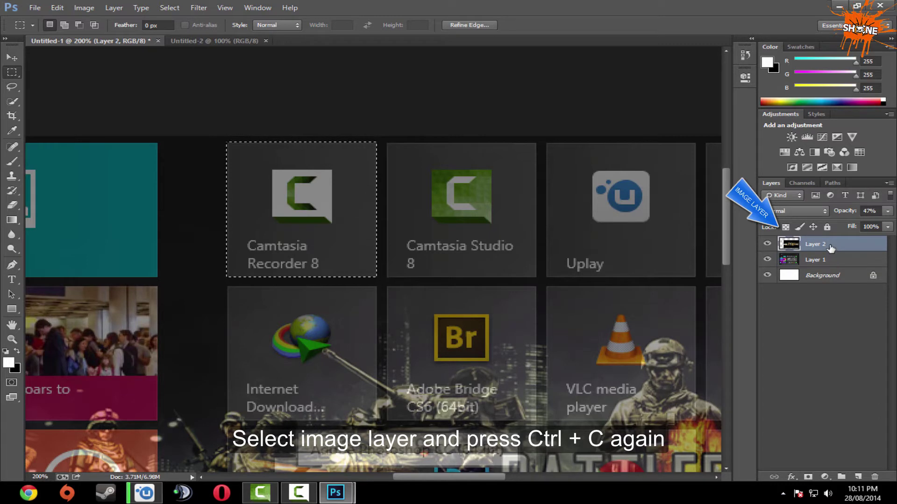
left_click(206, 41)
key("ctrl+v")
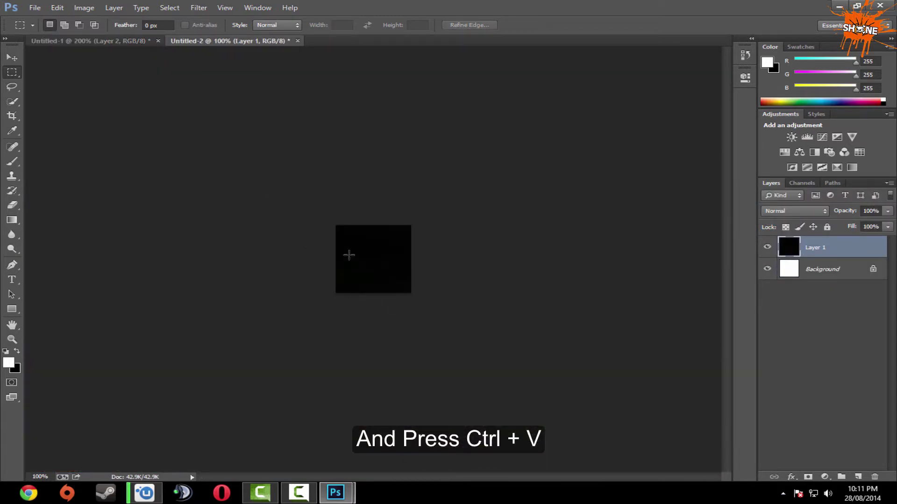
key("ctrl+shift+s")
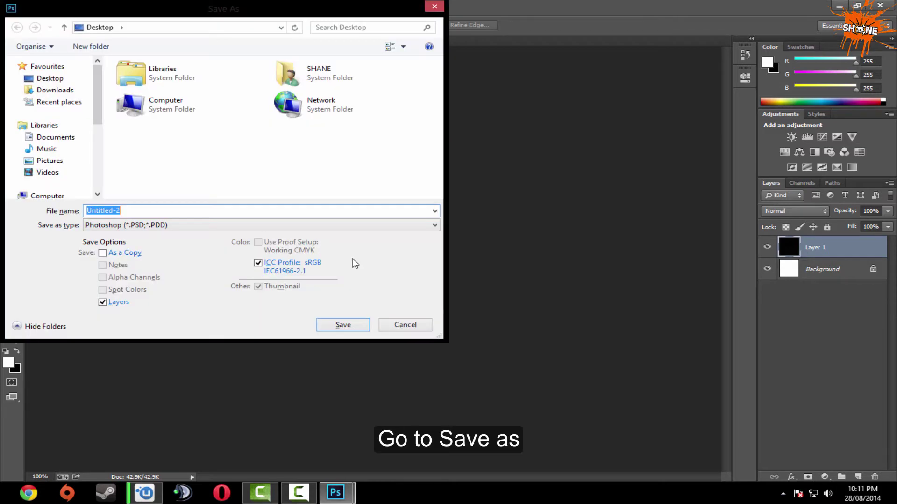
Save the tile piece as a quality-12 JPEG in Documents > Battlefield 4 > Screenshots.
left_click(72, 144)
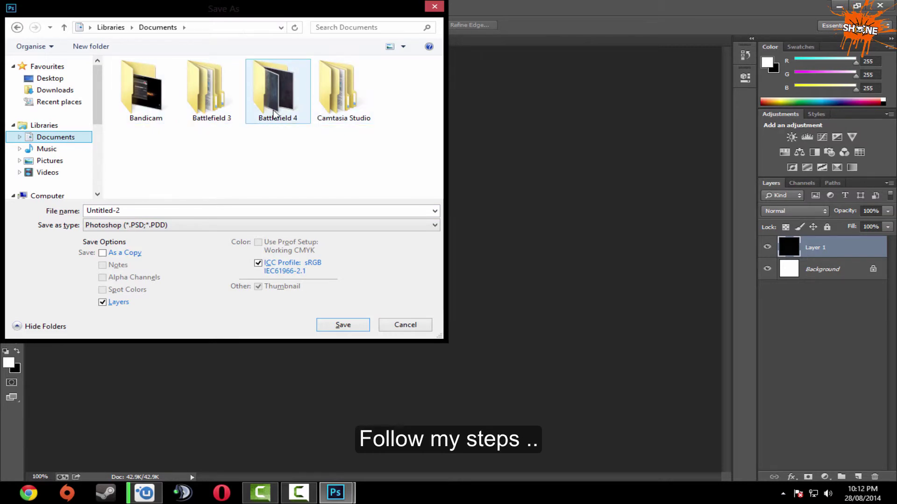
double_click(274, 114)
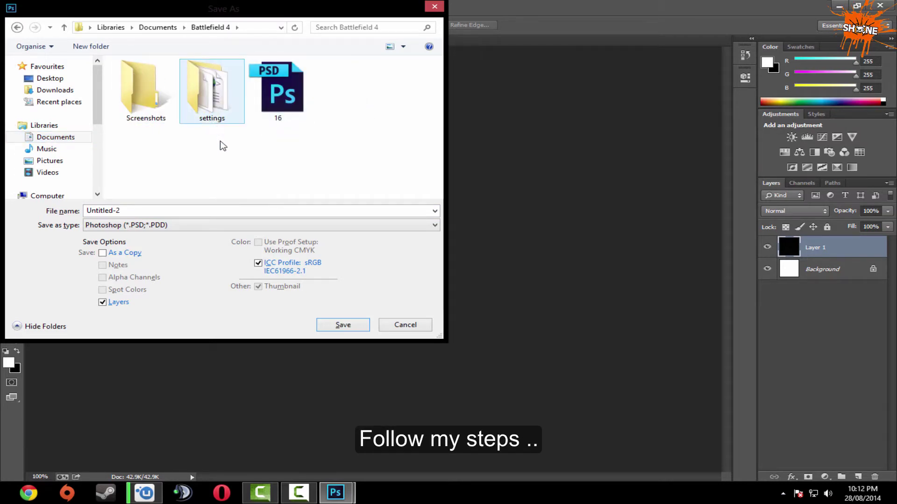
double_click(159, 119)
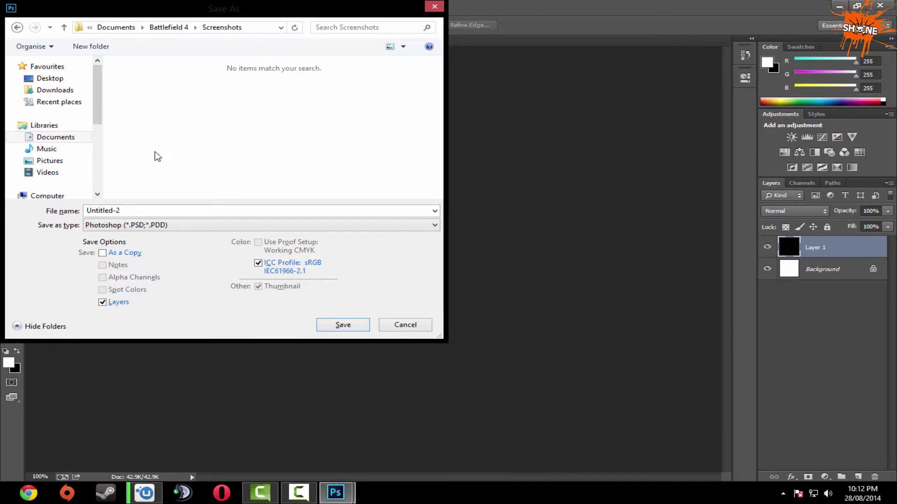
left_click(124, 228)
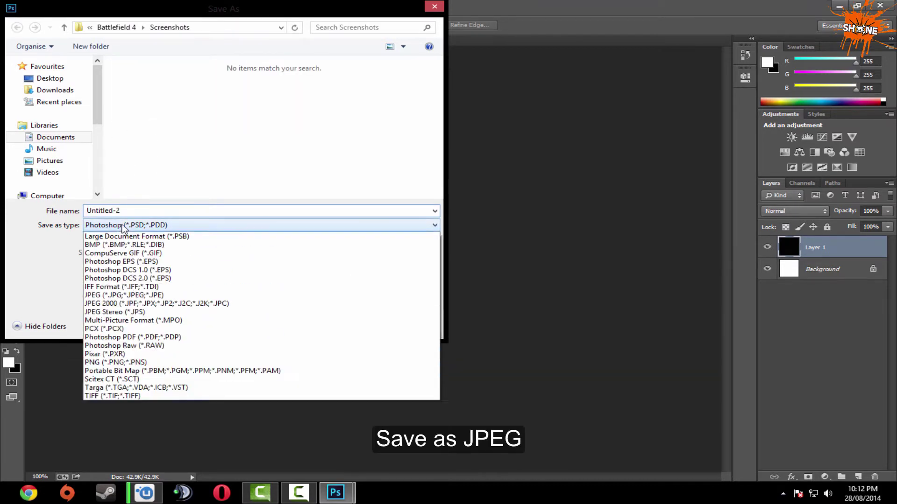
left_click(127, 304)
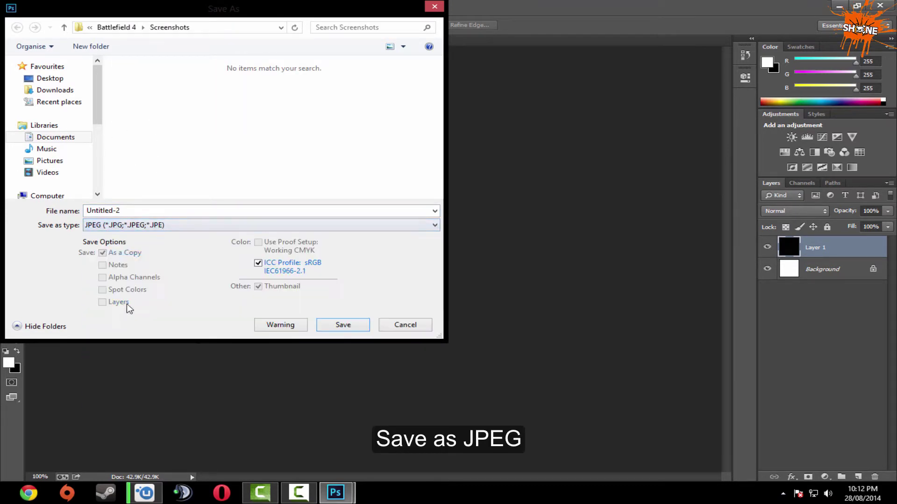
double_click(125, 211)
type("s")
key("Return")
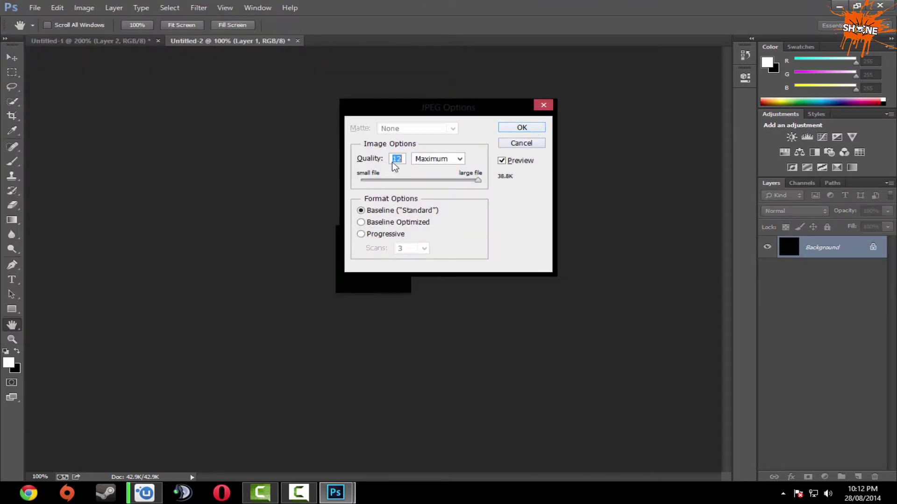
left_click(507, 129)
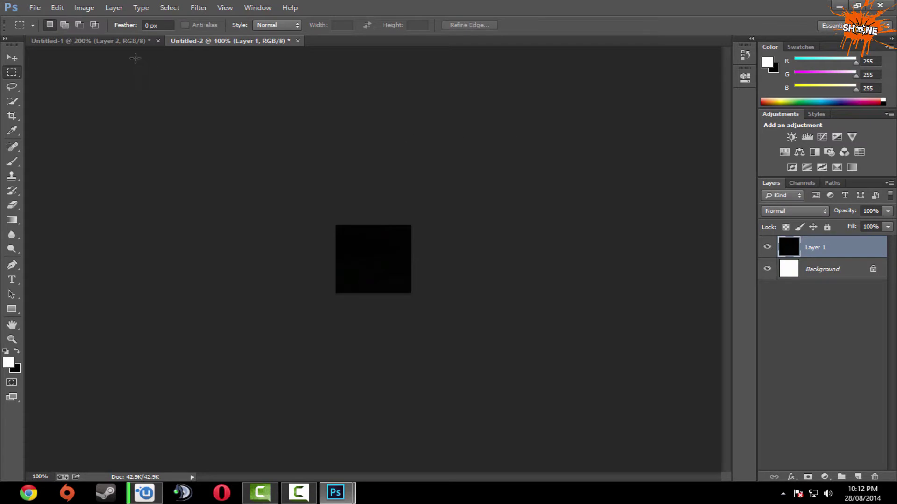
left_click(121, 39)
Save the Camtasia Studio 8 tile piece as JPEG '2' in Screenshots.
left_click_drag(286, 201, 447, 204)
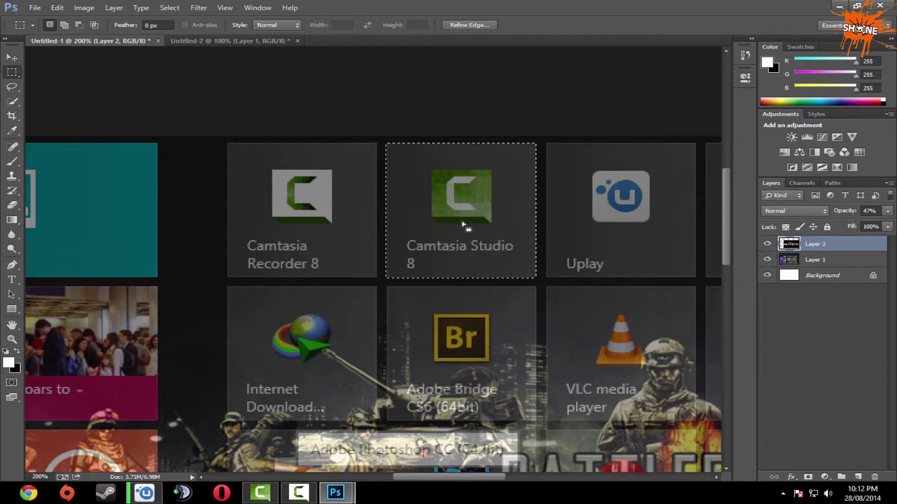
left_click(202, 41)
key("ctrl+v")
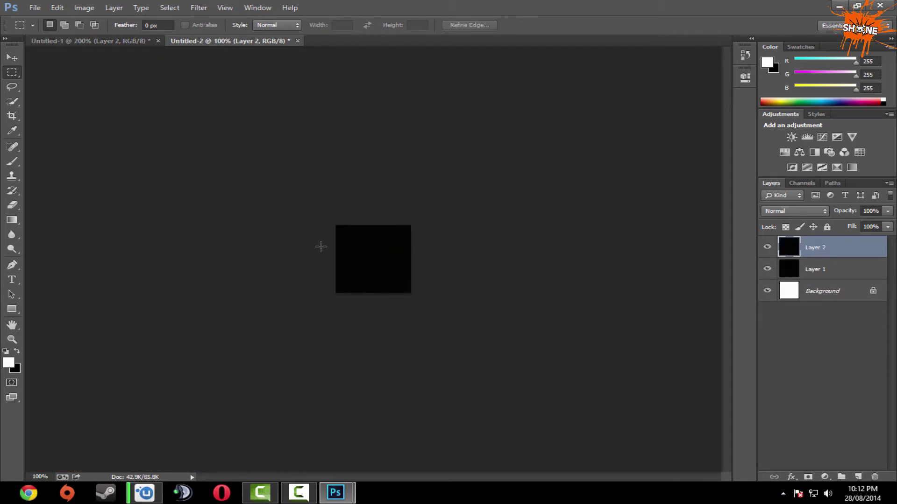
key("ctrl+shift+s")
left_click(188, 225)
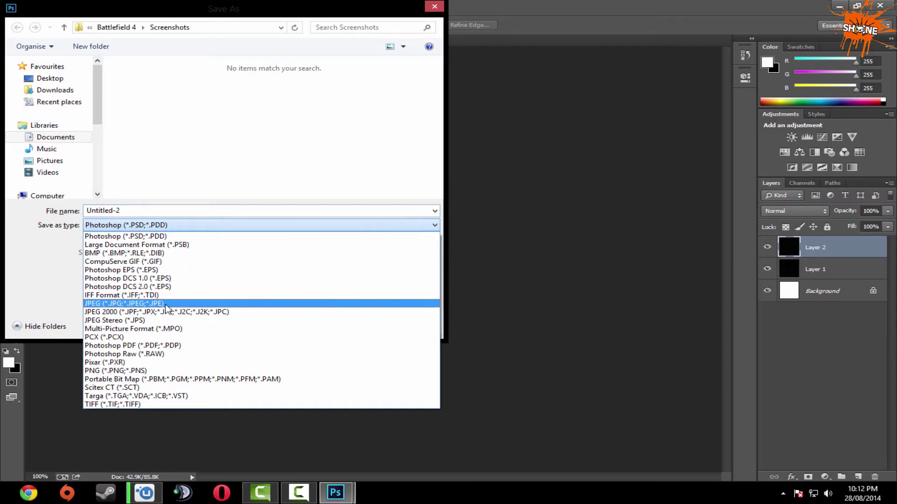
left_click(166, 303)
double_click(88, 210)
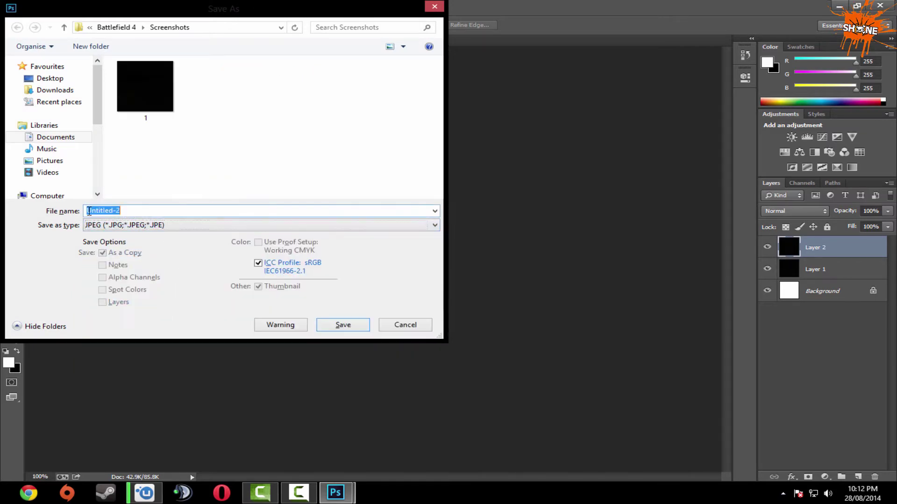
type("2")
key("Return")
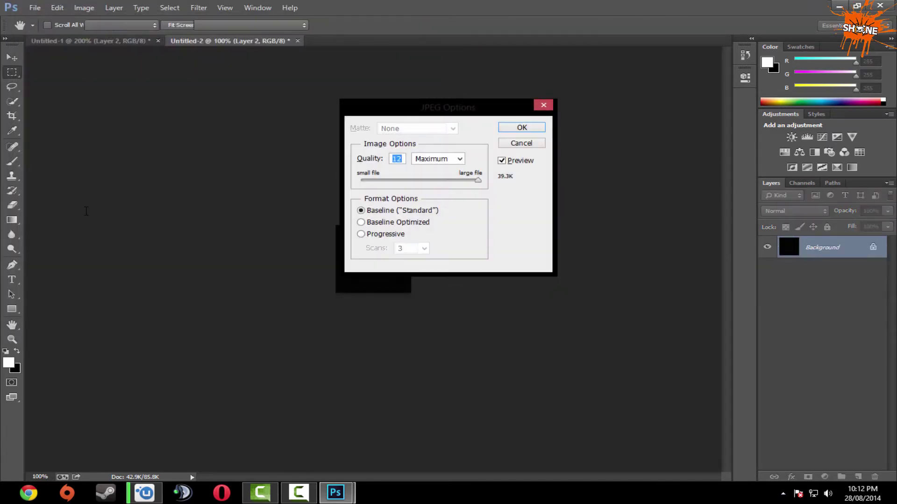
key("Return")
Copy the third tile, one to the right, into Untitled-2 and save it as a numbered JPEG.
left_click(120, 41)
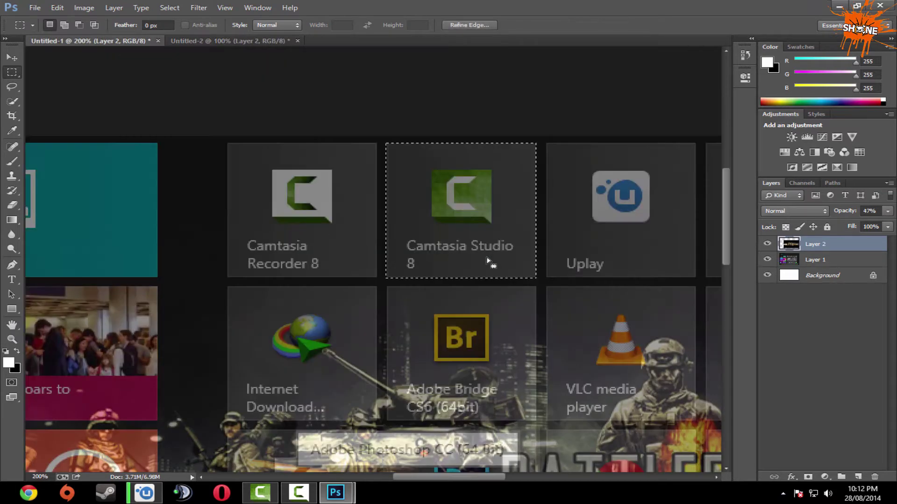
left_click_drag(469, 242, 400, 248)
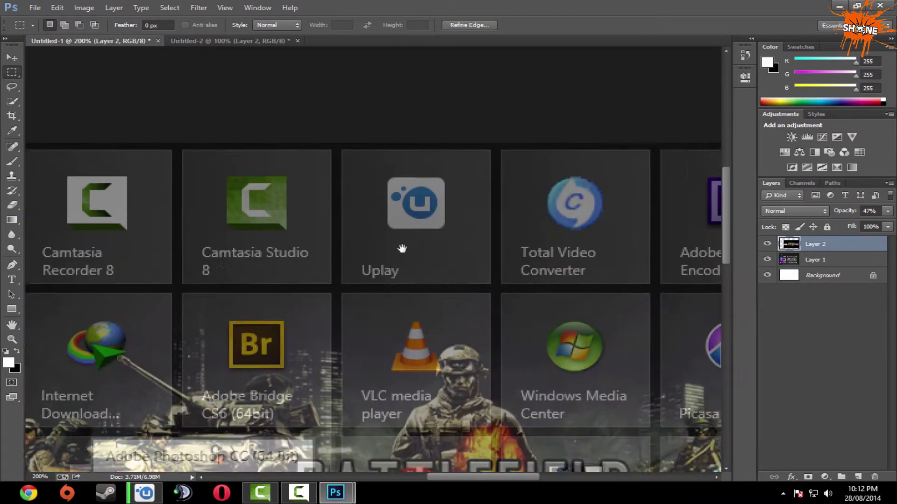
key("ctrl+c")
left_click(205, 41)
key("ctrl+v")
key("ctrl+shift+s")
left_click(163, 225)
left_click(124, 304)
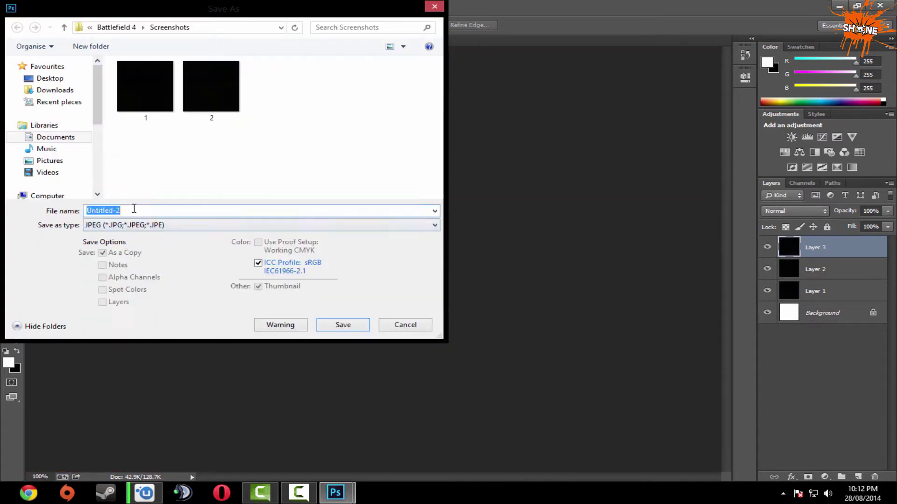
key("Return")
key("Return")
Copy the fourth tile along the row and save it as the next numbered JPEG.
left_click(94, 41)
left_click_drag(462, 235, 493, 237)
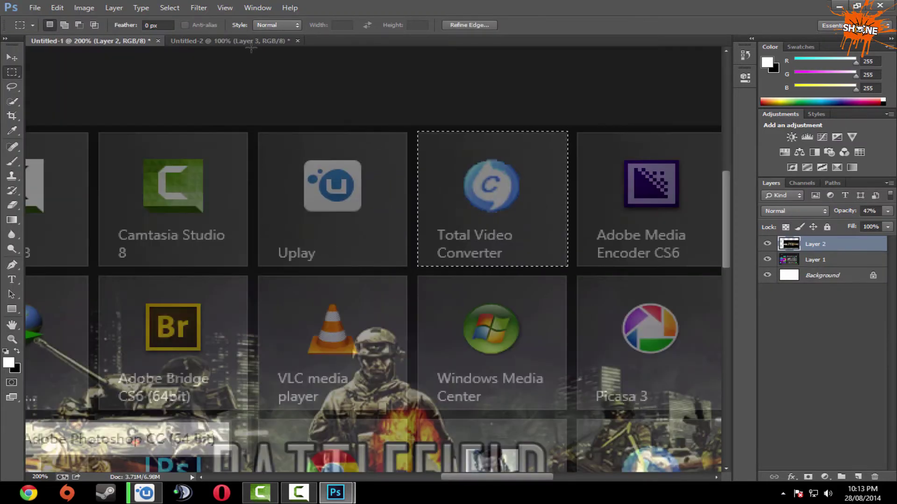
key("ctrl+c")
left_click(205, 42)
key("ctrl+v")
key("ctrl+shift+s")
left_click(188, 230)
left_click(124, 303)
key("Return")
key("Return")
Copy the fifth tile along the row and save it as another numbered JPEG.
left_click(94, 41)
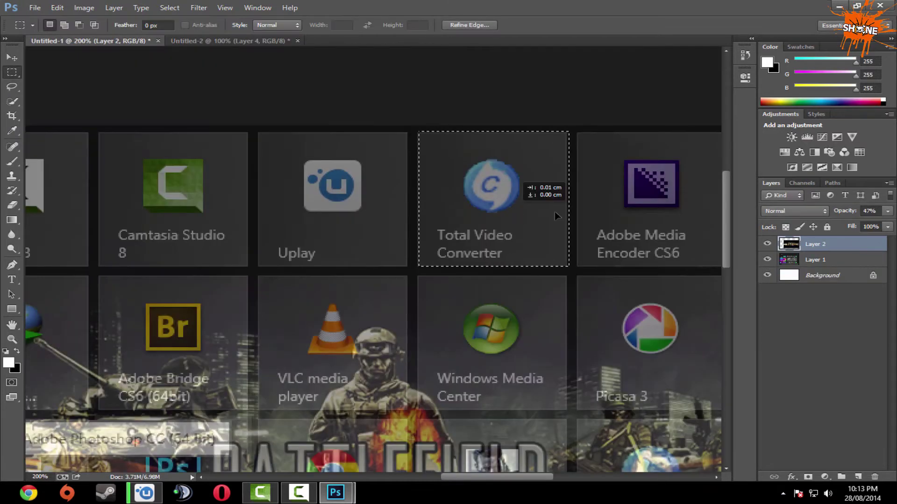
left_click_drag(524, 192, 686, 192)
key("ctrl+c")
left_click(187, 43)
key("ctrl+v")
key("ctrl+shift+s")
left_click(188, 230)
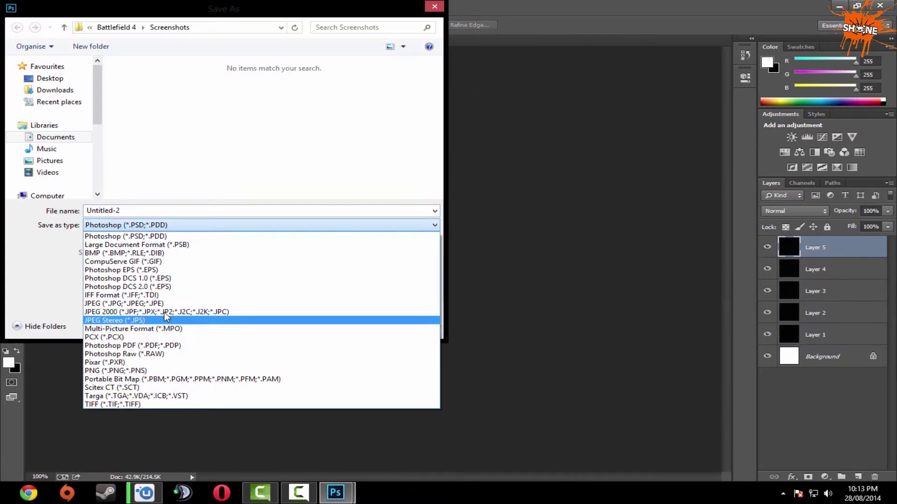
left_click(164, 318)
key("Return")
key("Return")
Save the Games tile as a numbered JPEG, then move the selection to row two's first tile.
left_click(93, 41)
left_click_drag(434, 198, 594, 197)
key("ctrl+c")
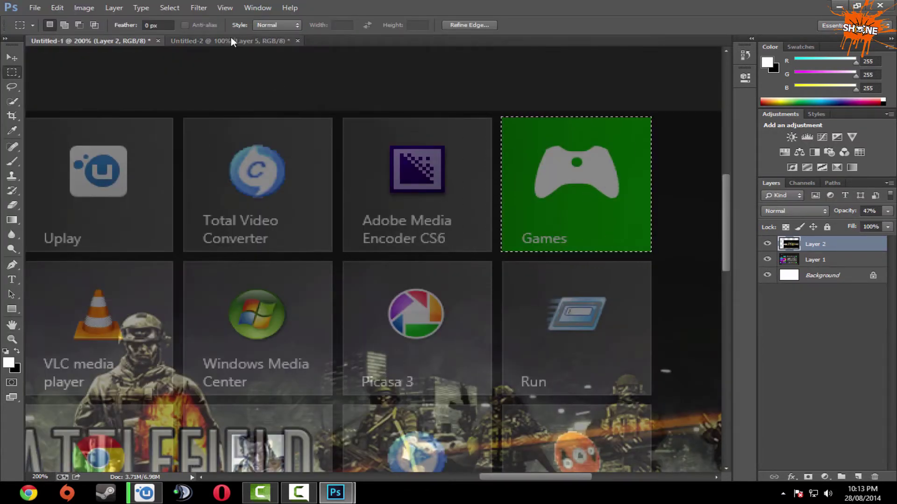
left_click(205, 41)
key("ctrl+v")
key("ctrl+shift+s")
left_click(188, 231)
left_click(164, 317)
key("Return")
key("Return")
left_click(93, 41)
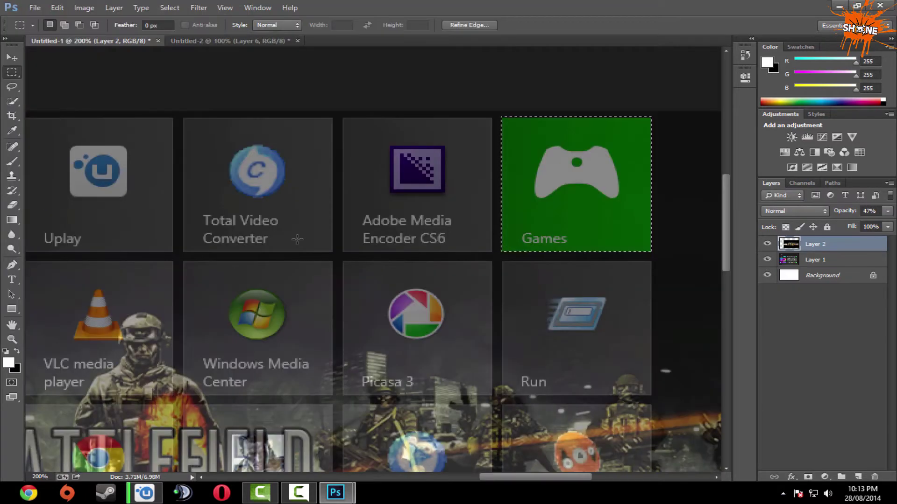
key("ctrl+1")
left_click_drag(502, 250, 86, 319)
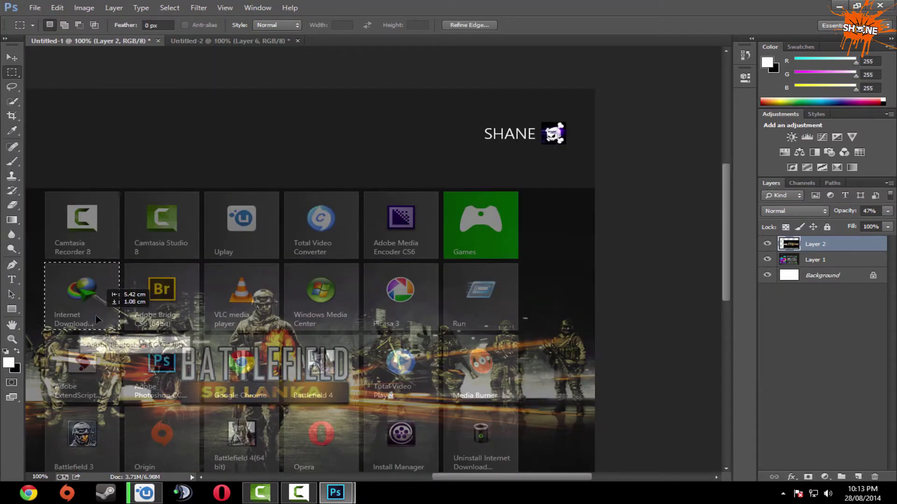
Bring the selected banner piece into the tile document and save it as JPEG 7.
left_click_drag(96, 315, 97, 315)
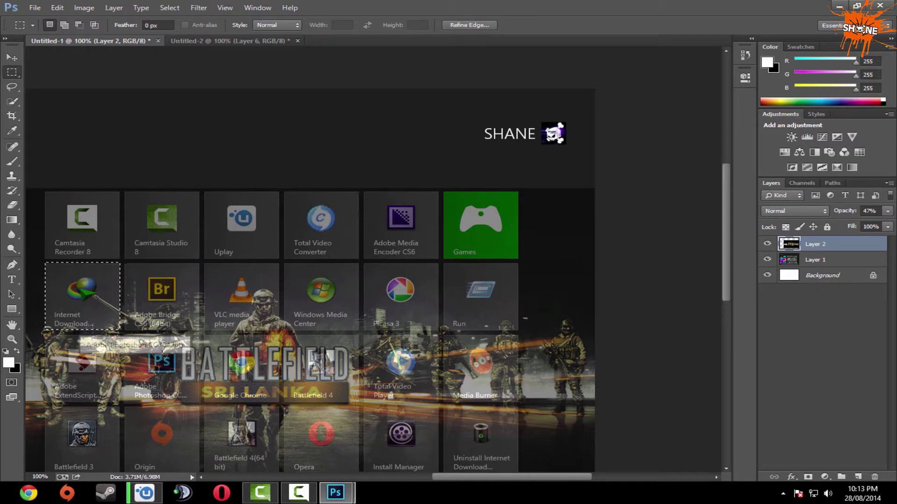
left_click_drag(215, 56, 329, 211)
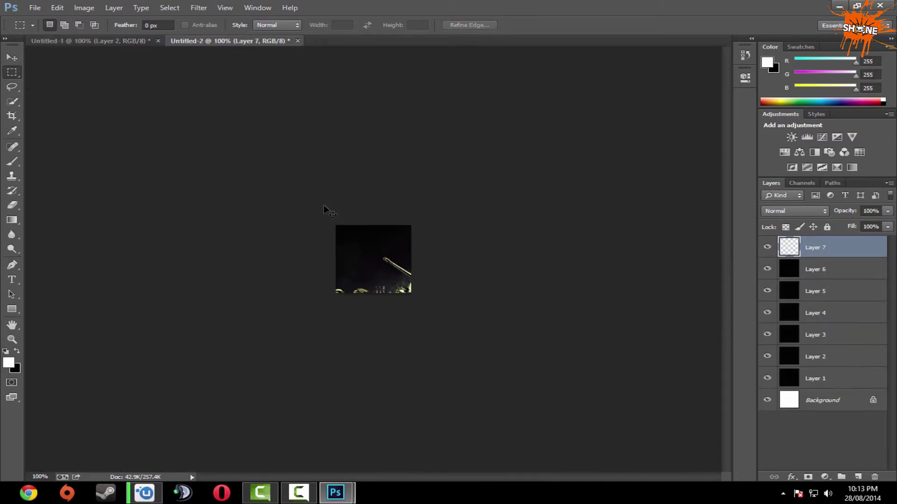
key("ctrl+shift+s")
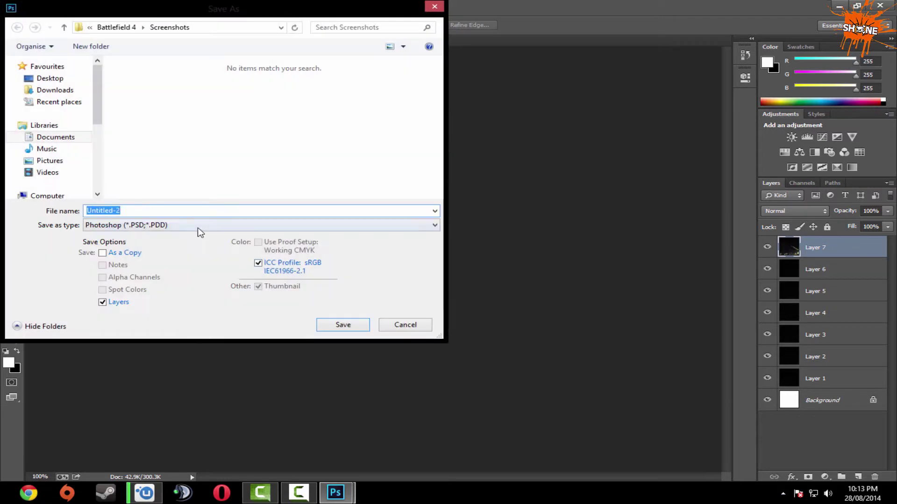
left_click(197, 226)
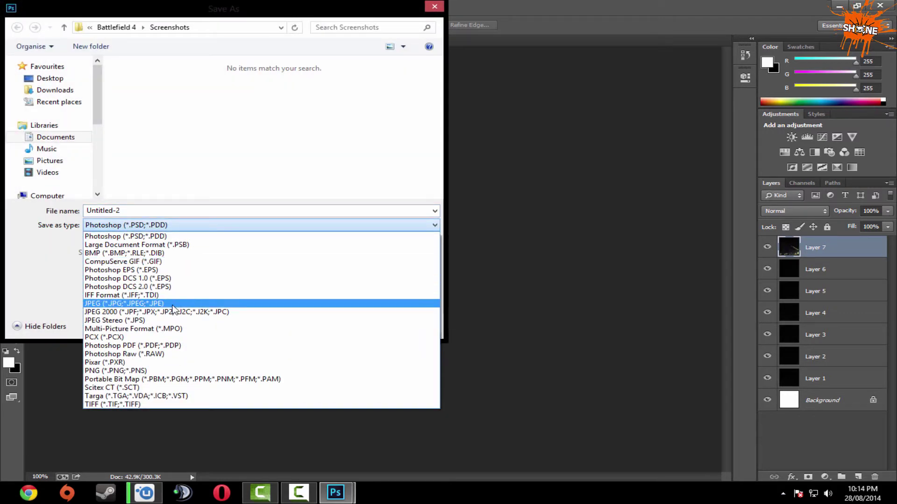
left_click(173, 304)
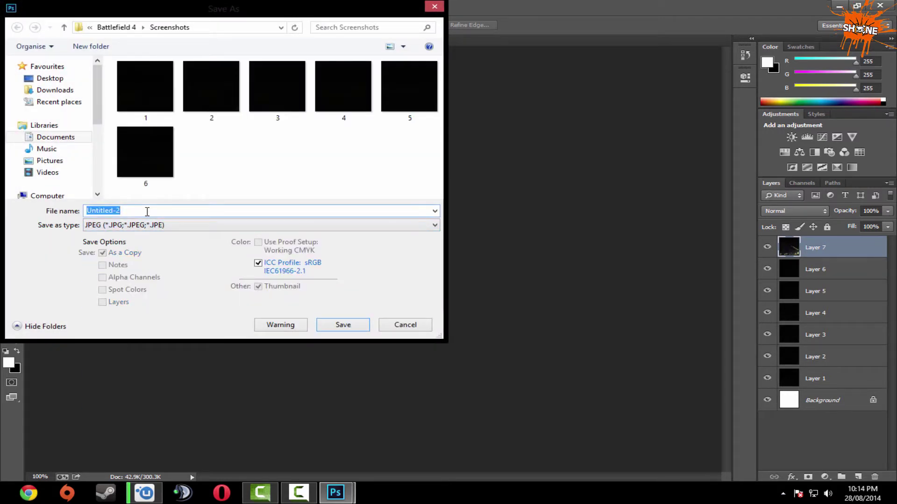
type("7")
key("Return")
key("Return")
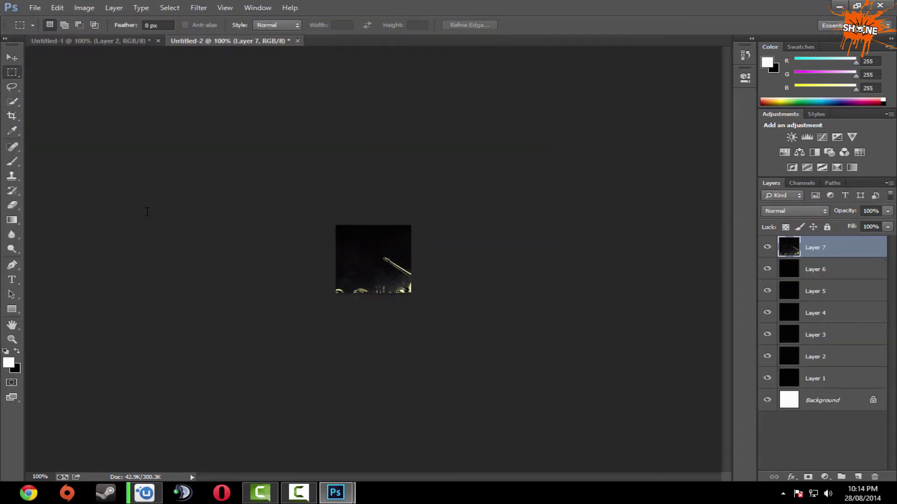
Paste the banner piece over the Adobe Bridge tile into the tile document and save it as JPEG 8.
left_click(134, 42)
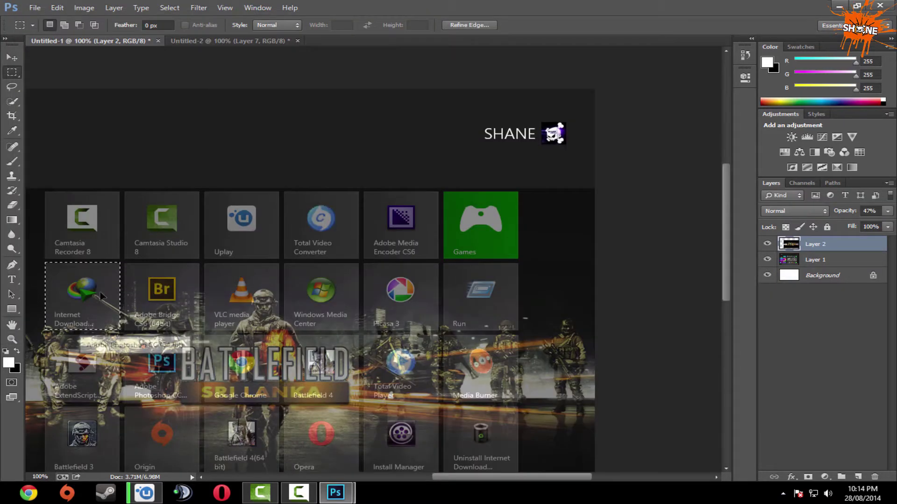
left_click_drag(101, 296, 173, 294)
left_click(223, 42)
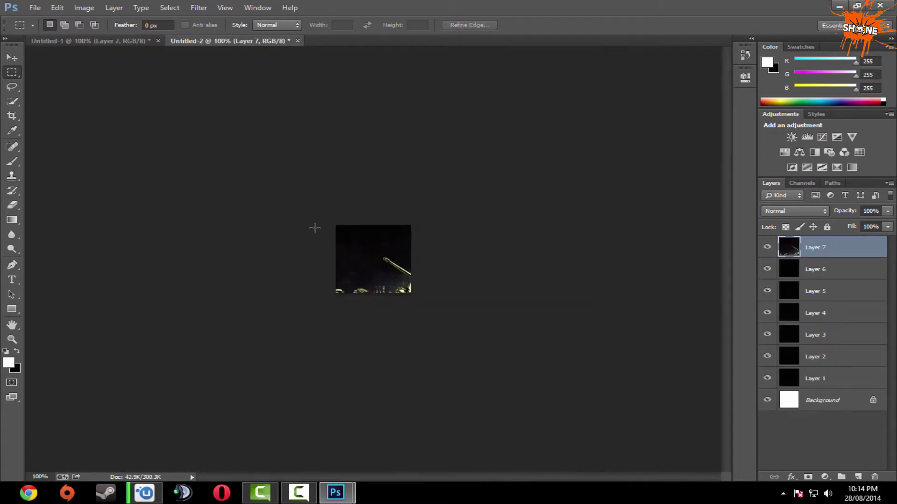
key("ctrl+v")
key("ctrl+shift+s")
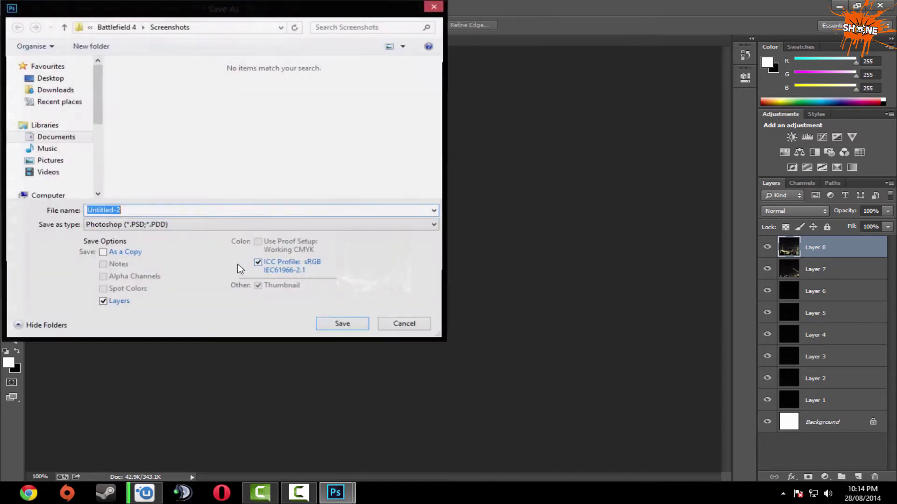
left_click(156, 226)
left_click(155, 304)
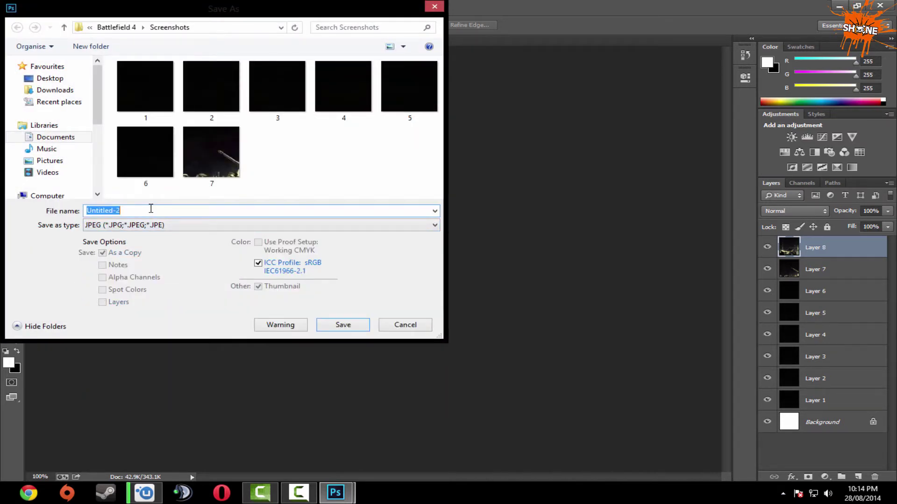
type("8")
key("Return")
key("Return")
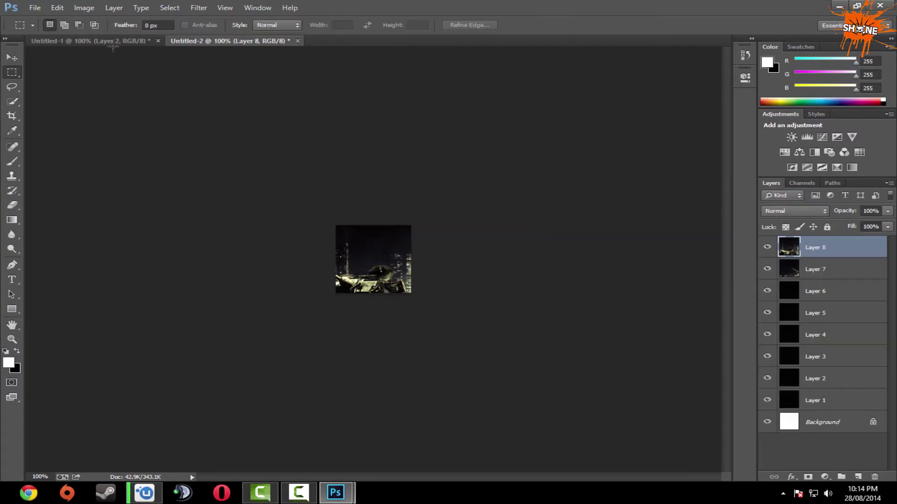
Paste the soldier piece over the VLC media player tile and save it as JPEG 10.
left_click(112, 42)
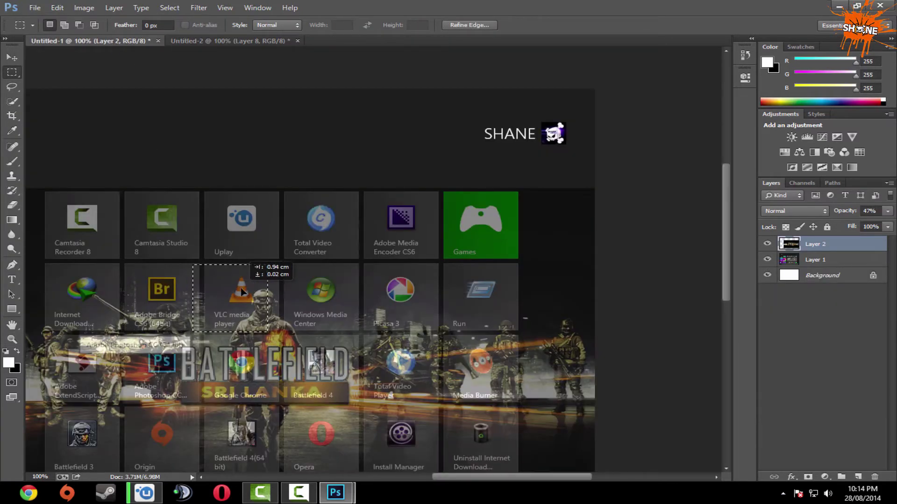
left_click_drag(242, 291, 251, 290)
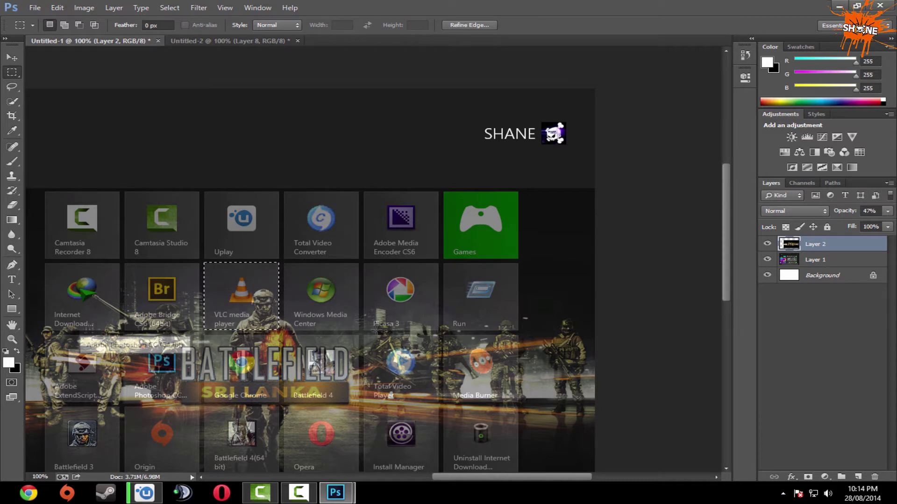
left_click(232, 46)
key("ctrl+v")
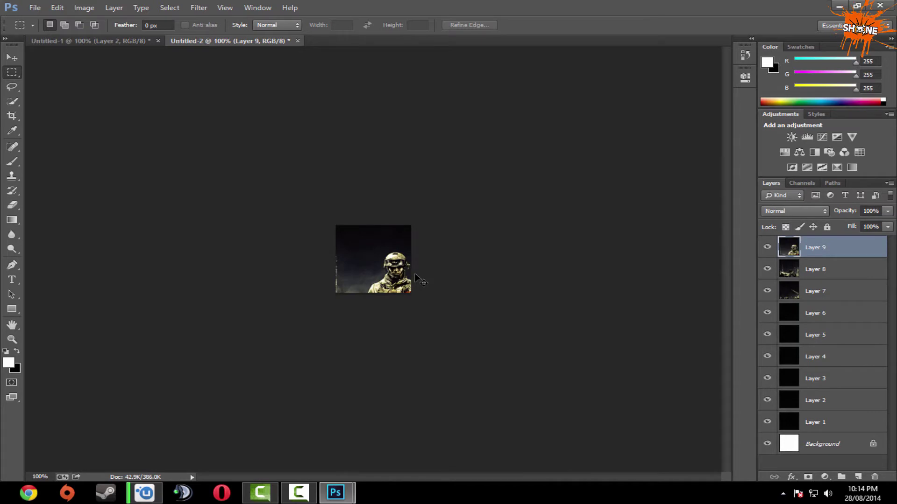
key("ctrl+shift+s")
left_click(172, 225)
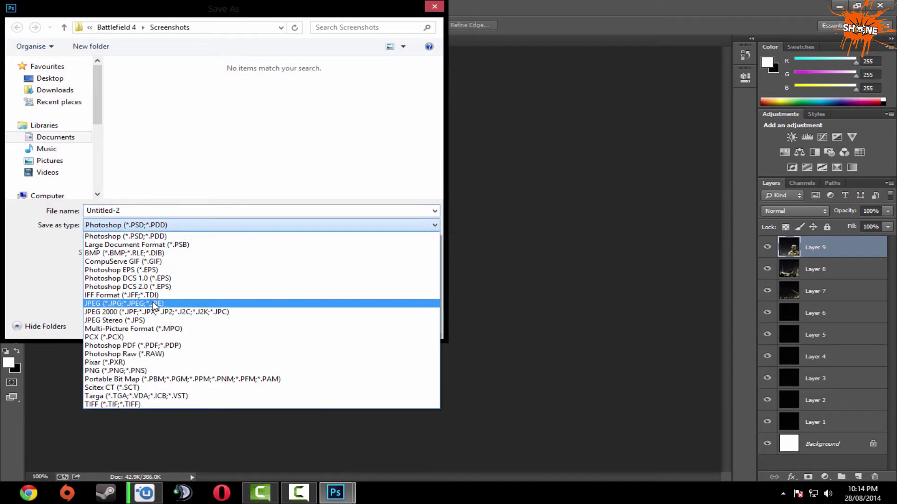
left_click(159, 304)
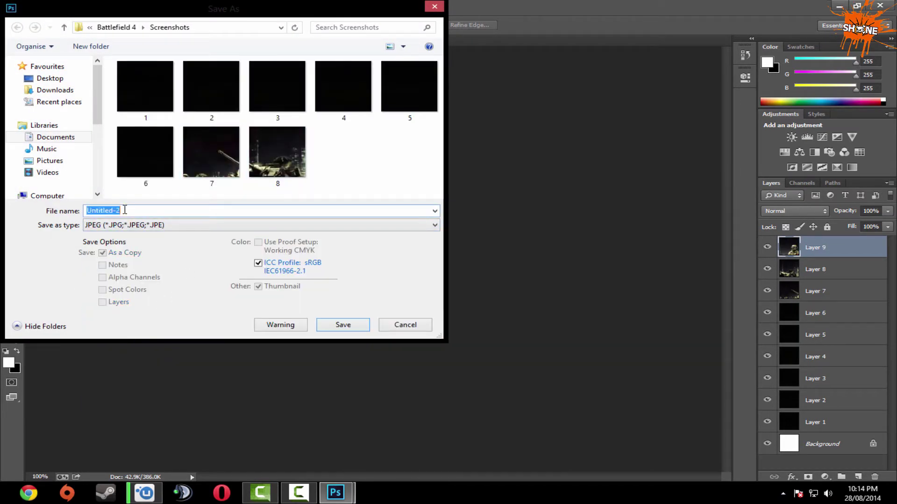
type("10")
key("Return")
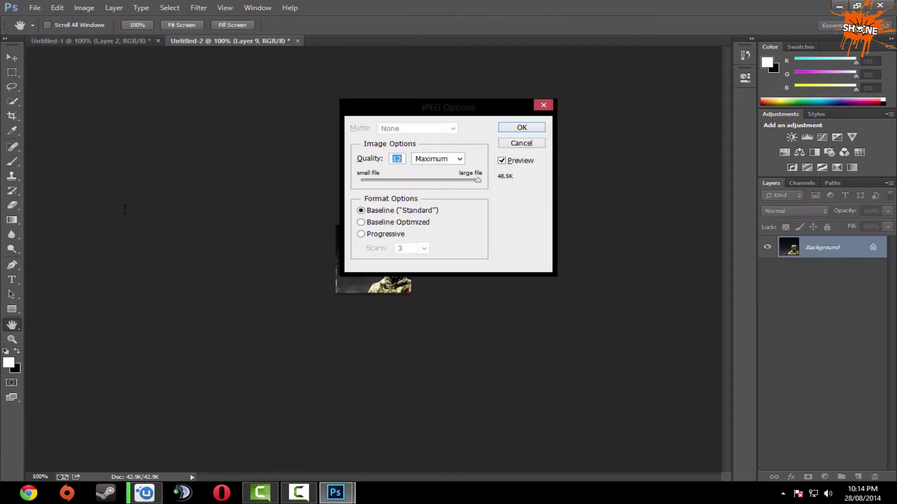
key("Return")
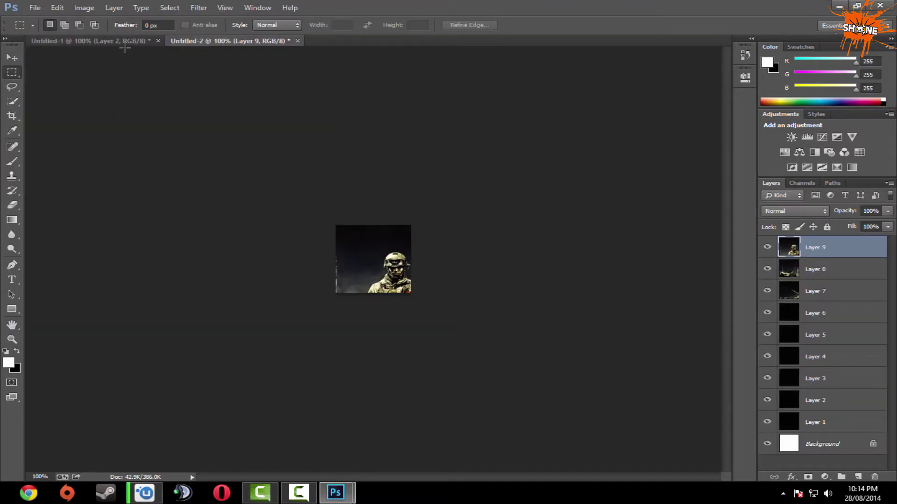
Paste the Windows Media Center tile piece and save it as JPEG 11 at maximum quality.
left_click(125, 41)
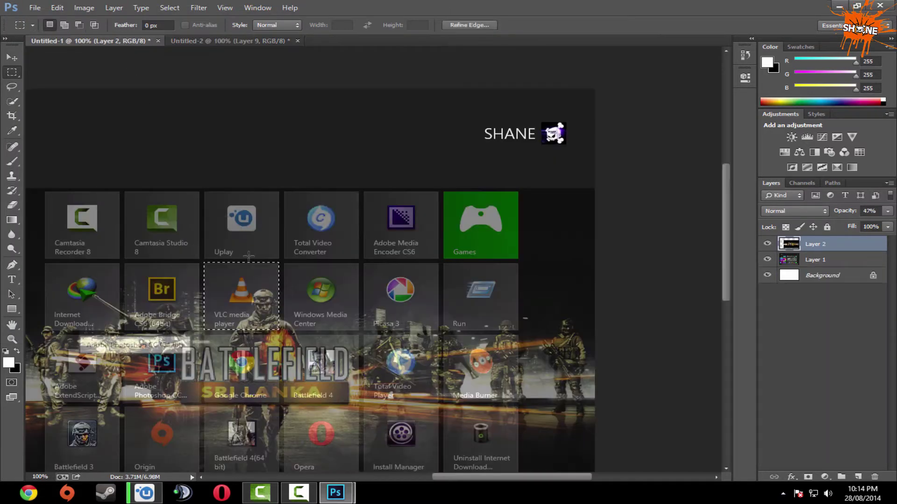
left_click_drag(312, 302, 329, 297)
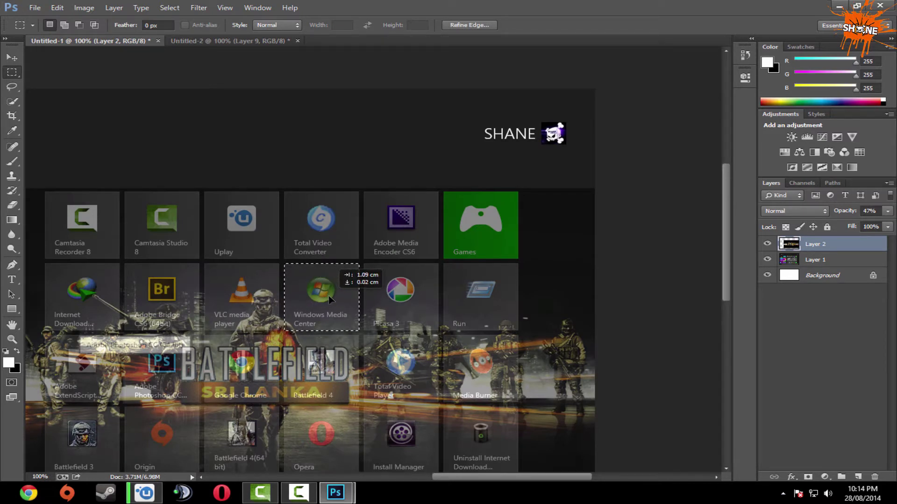
left_click(229, 43)
key("ctrl+v")
key("ctrl+shift+s")
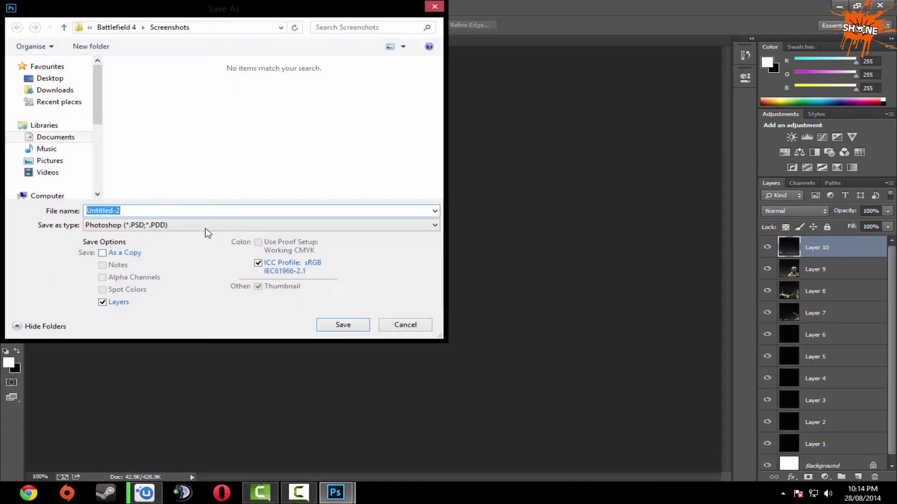
left_click(206, 225)
left_click(176, 305)
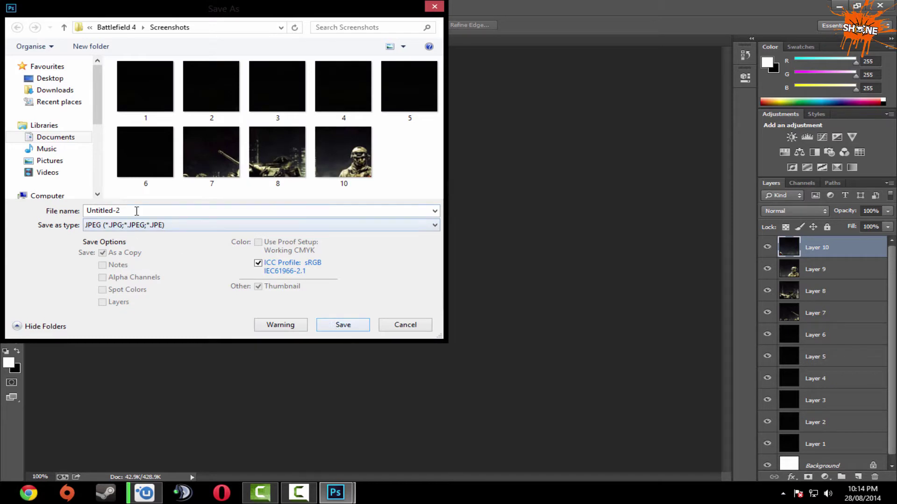
type("11")
key("Return")
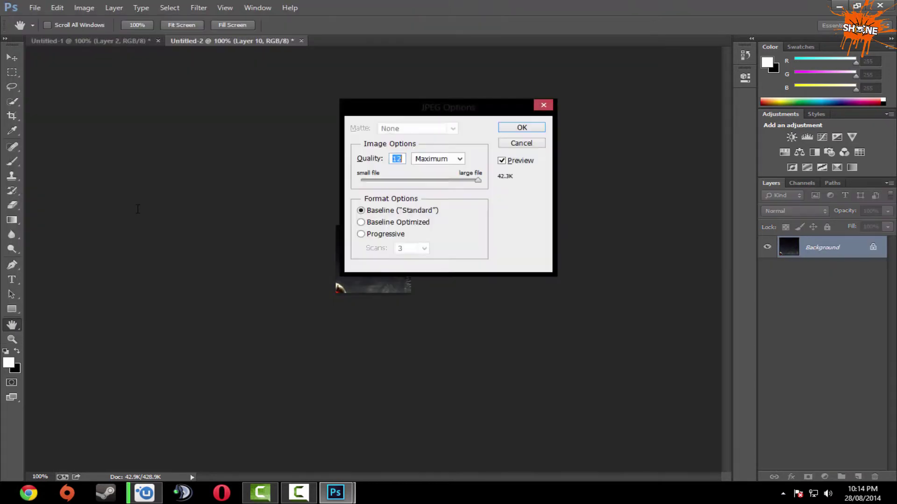
key("Return")
Copy the banner piece over the Picasa 3 tile into the tile document and save it as JPEG.
left_click(77, 41)
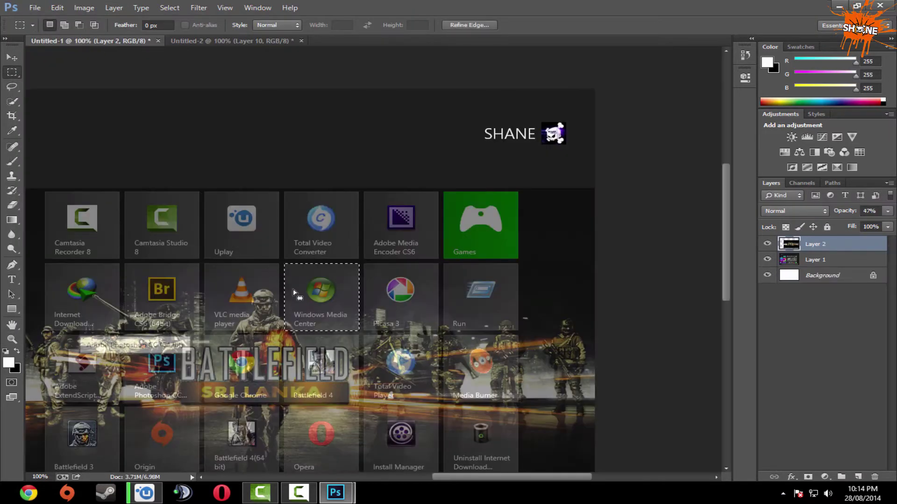
left_click_drag(293, 288, 386, 296)
key("ctrl+c")
key("ctrl+Tab")
key("ctrl+v")
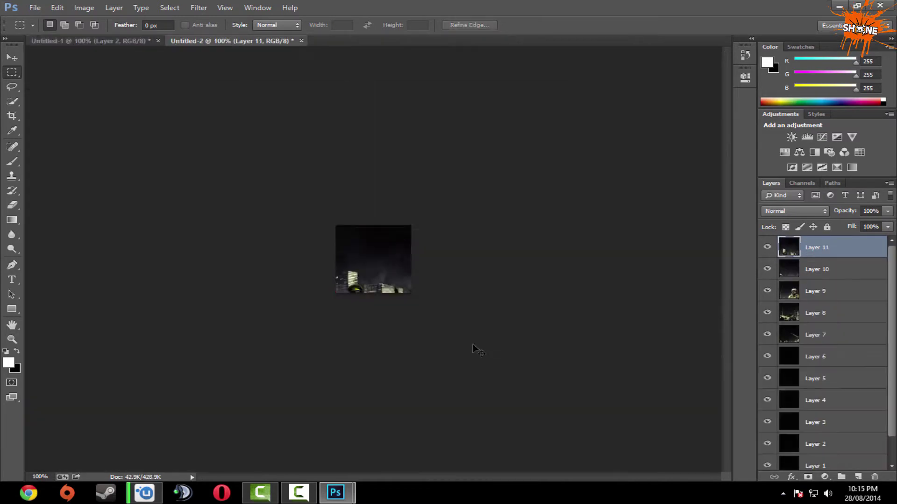
key("ctrl+shift+s")
key("Return")
key("Return")
Copy the banner piece over the Run tile into the tile document and save it as JPEG 13.
key("ctrl+Tab")
left_click_drag(453, 310, 467, 310)
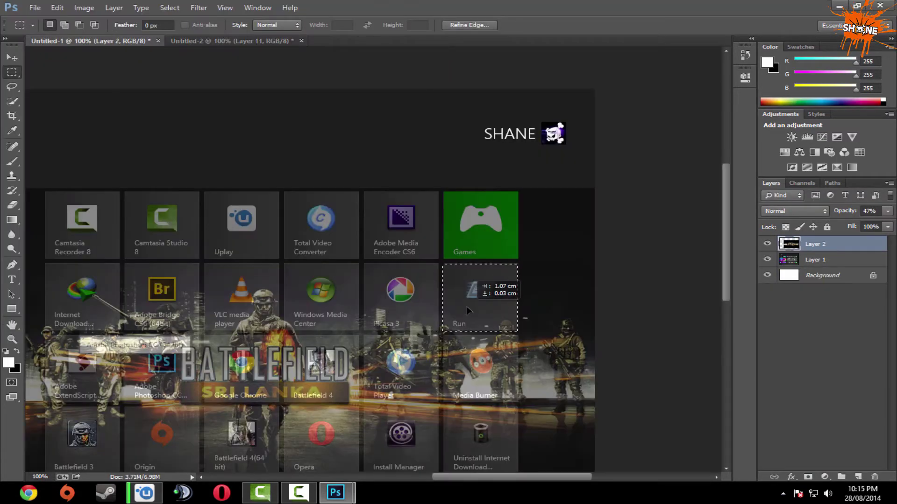
key("ctrl+c")
left_click(206, 41)
key("ctrl+v")
key("ctrl+shift+s")
left_click(259, 225)
left_click(131, 302)
type("13")
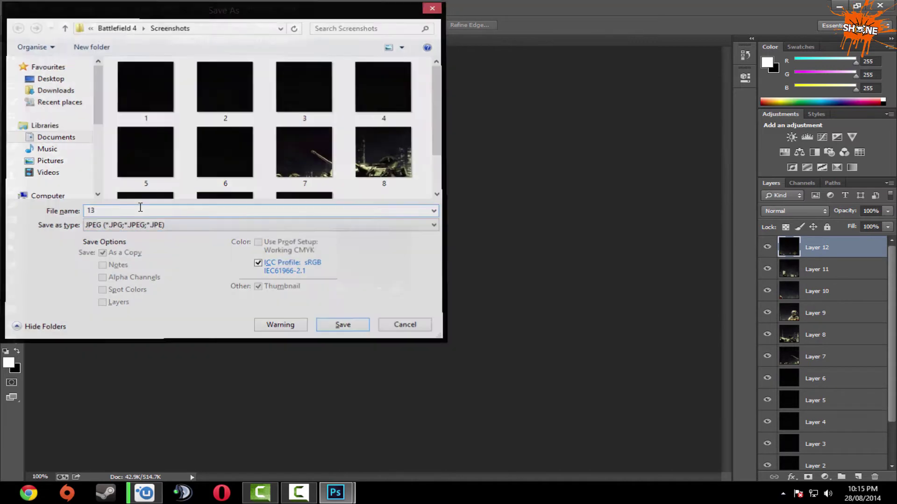
key("Return")
key("Return")
key("ctrl+Tab")
Zoom the mockup in, then copy the next tile's banner piece and save it as JPEG.
key("ctrl+plus")
left_click_drag(316, 281, 316, 282)
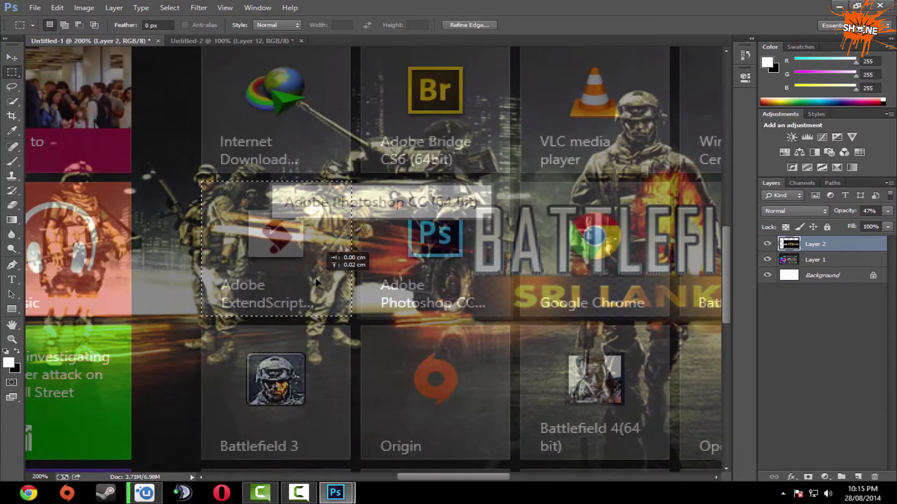
key("ctrl+c")
left_click(206, 41)
key("ctrl+v")
key("ctrl+shift+s")
left_click(259, 225)
left_click(131, 303)
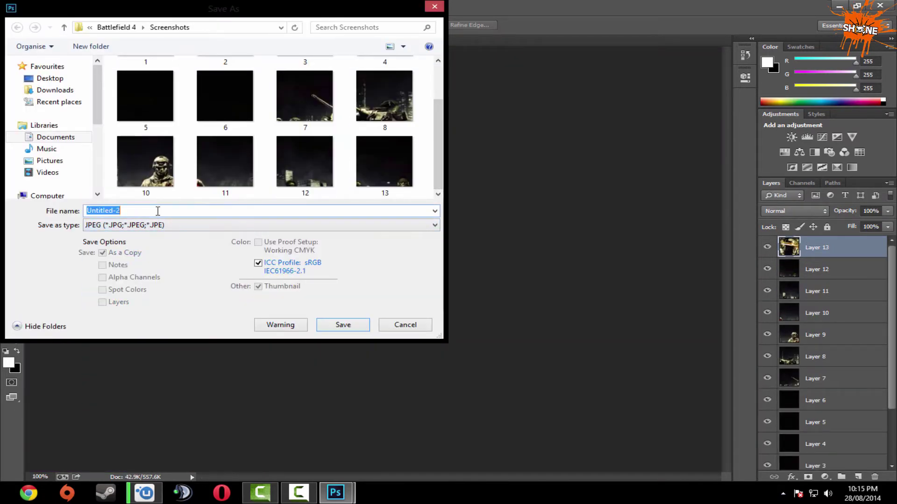
key("Return")
key("Return")
key("ctrl+Tab")
Copy the following tile piece, undoing a stray paste, and save it as JPEG 15.
mouse_move(430, 279)
left_mouse_down()
mouse_move(426, 288)
mouse_move(269, 271)
mouse_move(417, 398)
mouse_move(427, 282)
left_mouse_up()
key("ctrl+v")
key("ctrl+z")
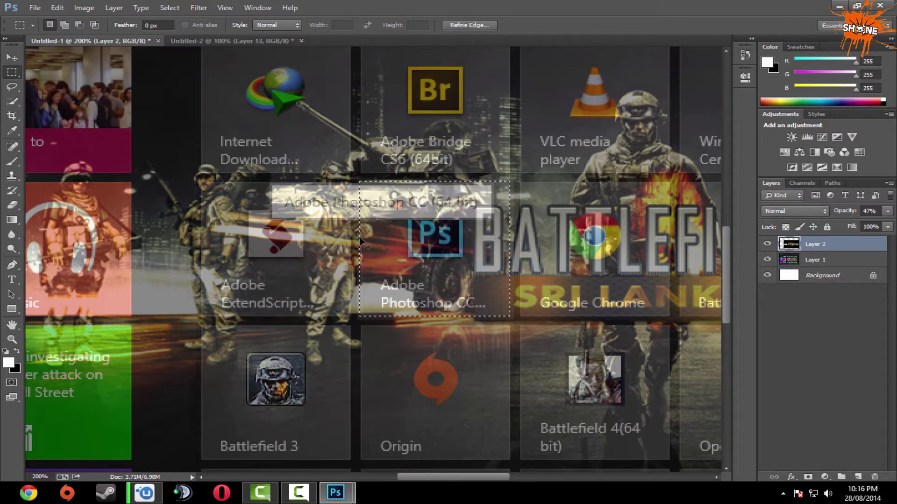
key("ctrl+Tab")
key("ctrl+shift+s")
type("14")
key("Return")
key("Return")
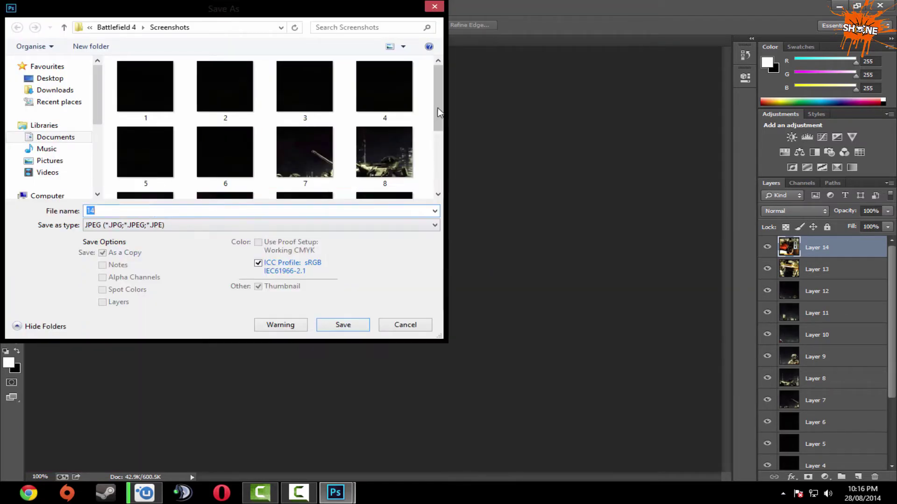
type("15")
key("Return")
key("ctrl+Tab")
Paste the Google Chrome tile piece into the tile document and save it as a numbered JPEG.
left_click_drag(429, 301, 588, 301)
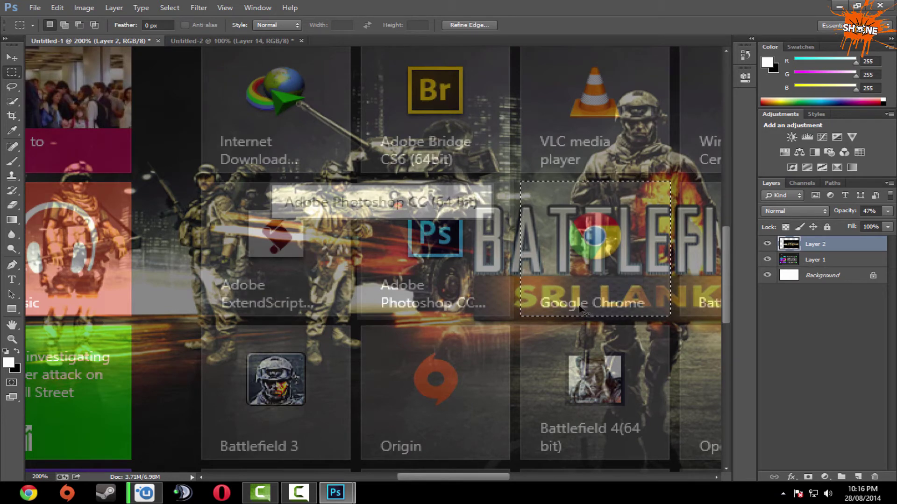
left_click(190, 43)
key("ctrl+v")
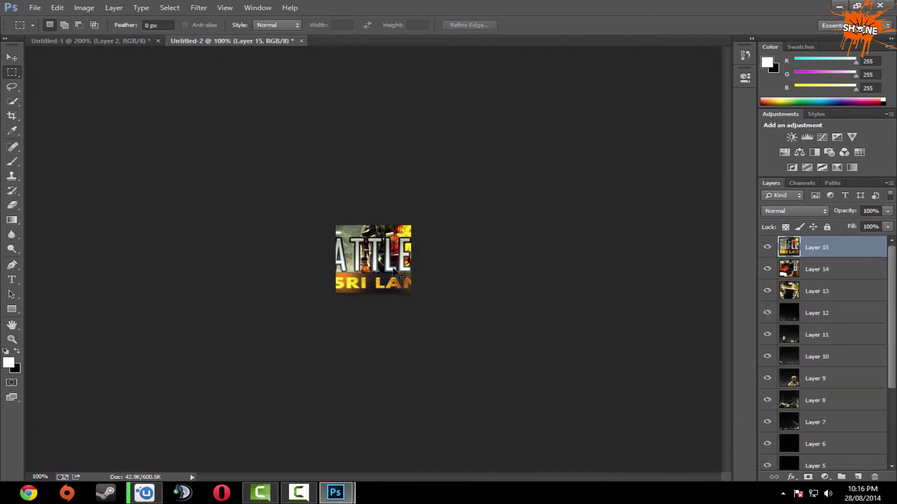
key("ctrl+shift+s")
left_click(164, 225)
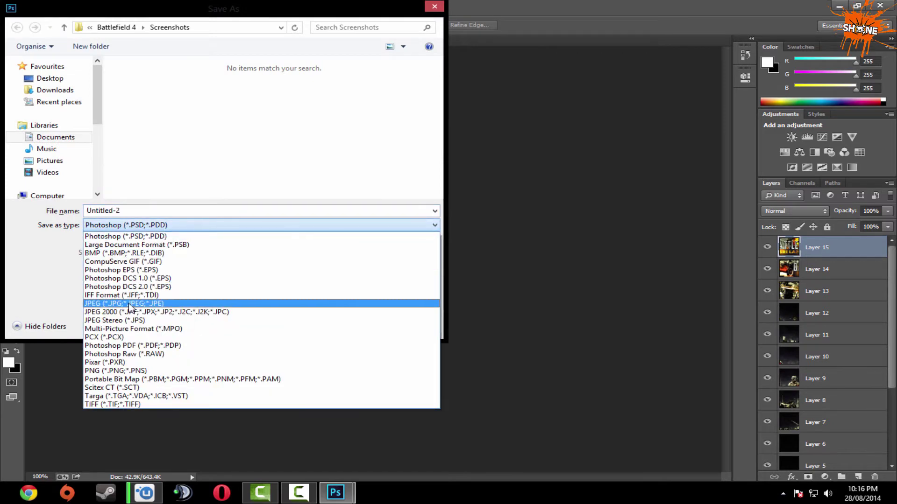
left_click(129, 304)
type("10")
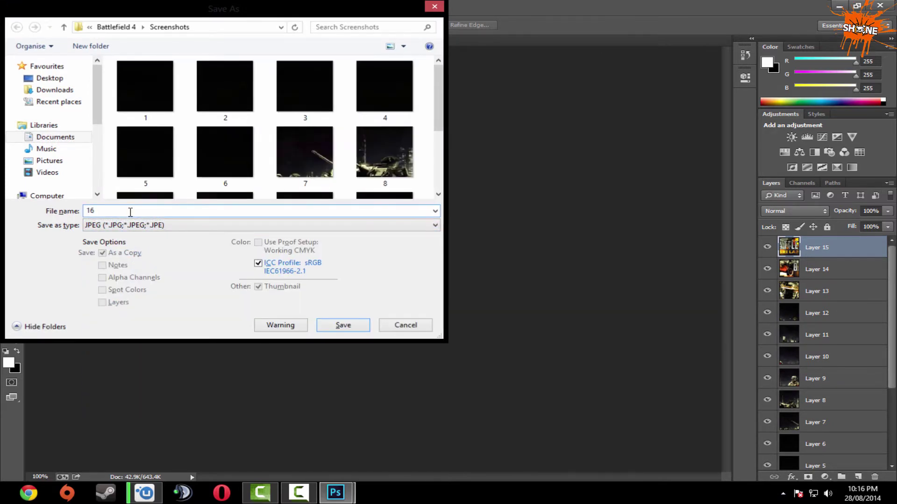
key("Return")
key("Return")
Scroll the mockup to the next tiles and save the Battlefield 4 piece as JPEG 18.
left_click(101, 41)
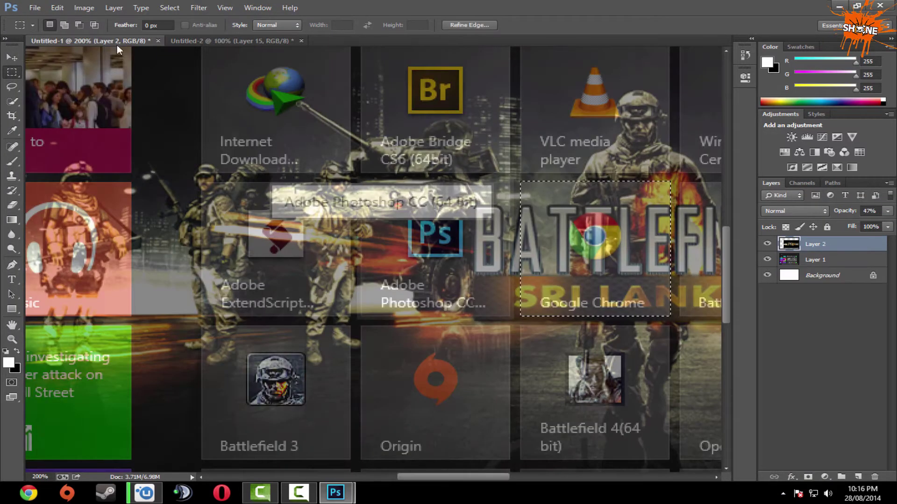
left_click_drag(664, 398, 322, 398)
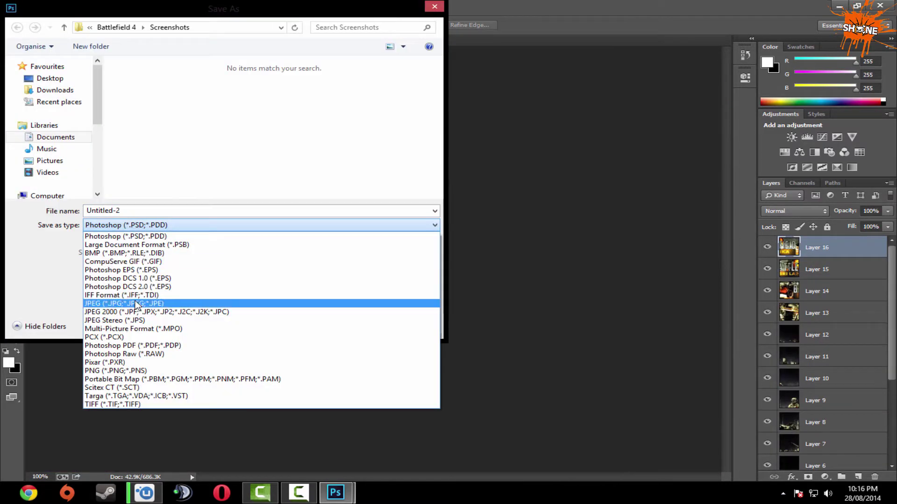
left_click(140, 304)
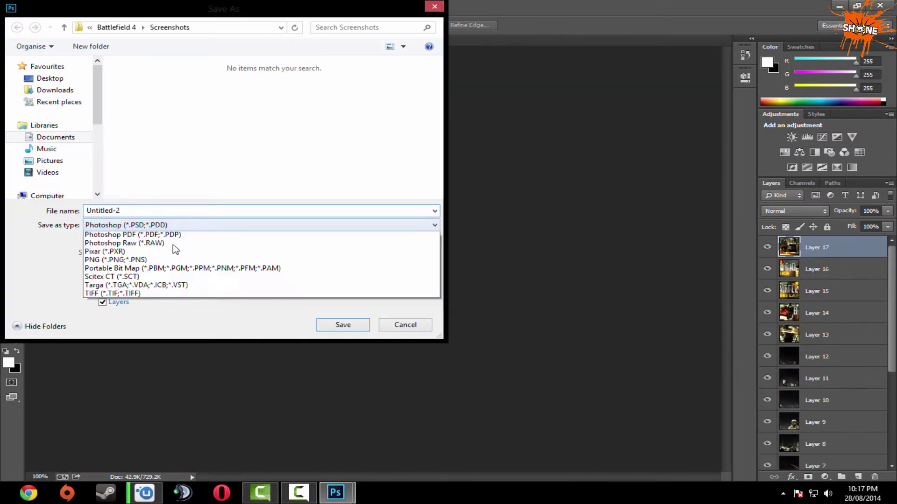
left_click(176, 253)
type("18")
key("Return")
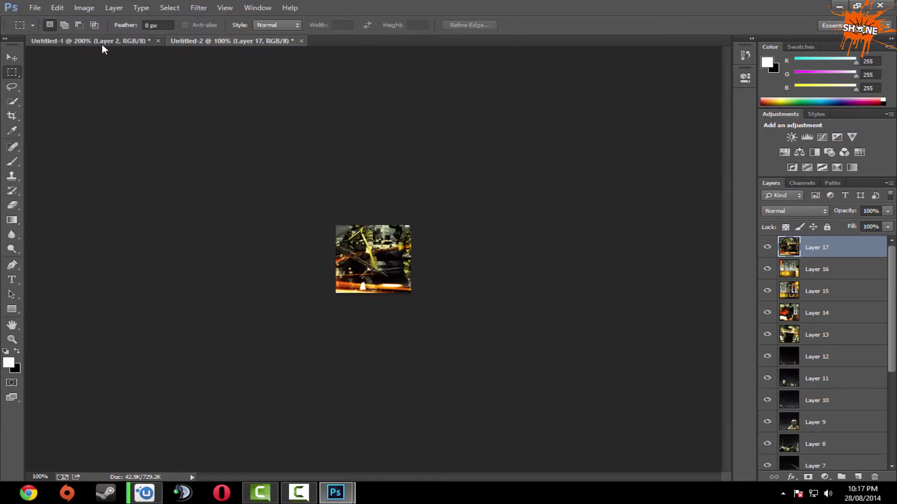
left_click(102, 42)
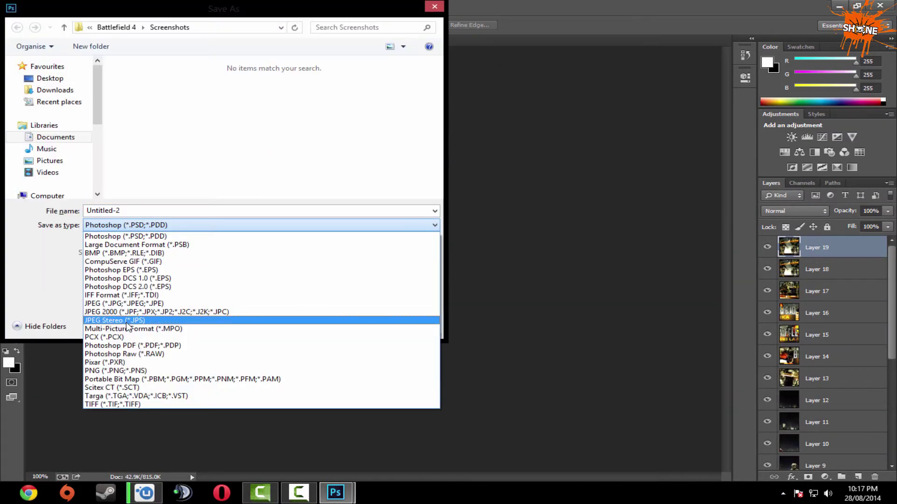
left_click(186, 321)
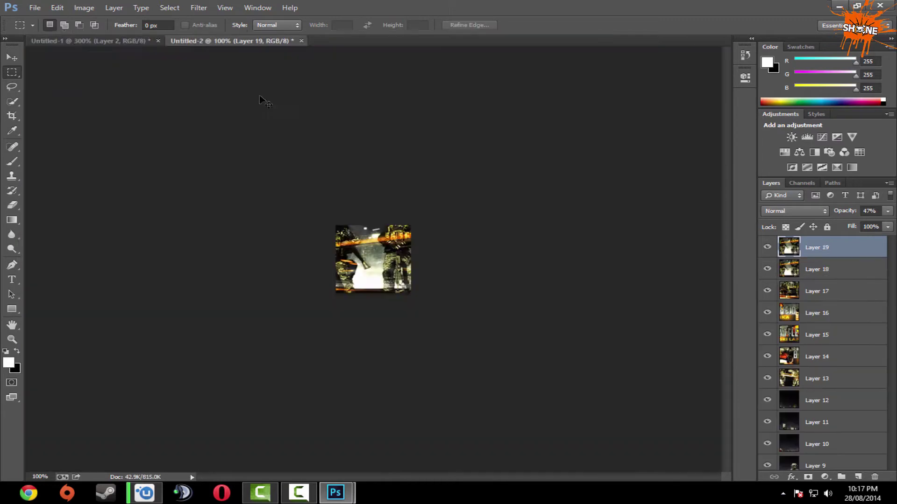
Save the bottom-row pieces over the Install Manager and uninstall tiles as JPEGs, ending on Steam.
key("ctrl+shift+s")
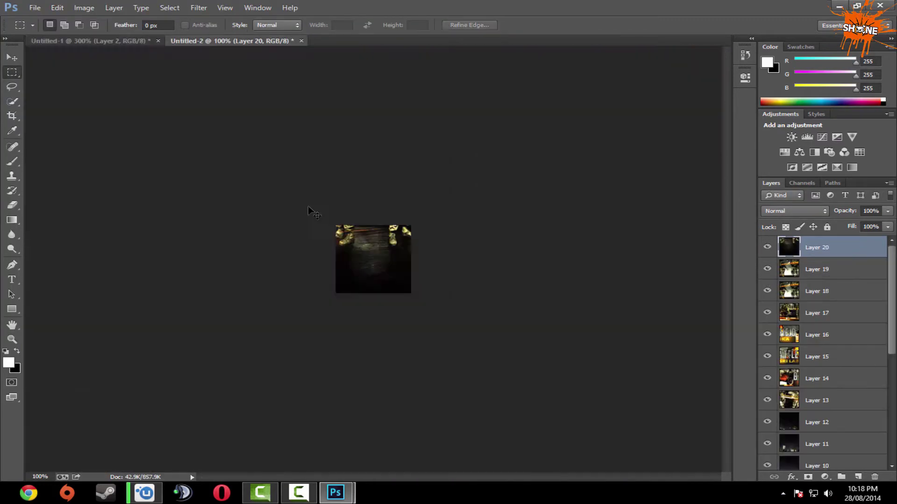
key("ctrl+shift+s")
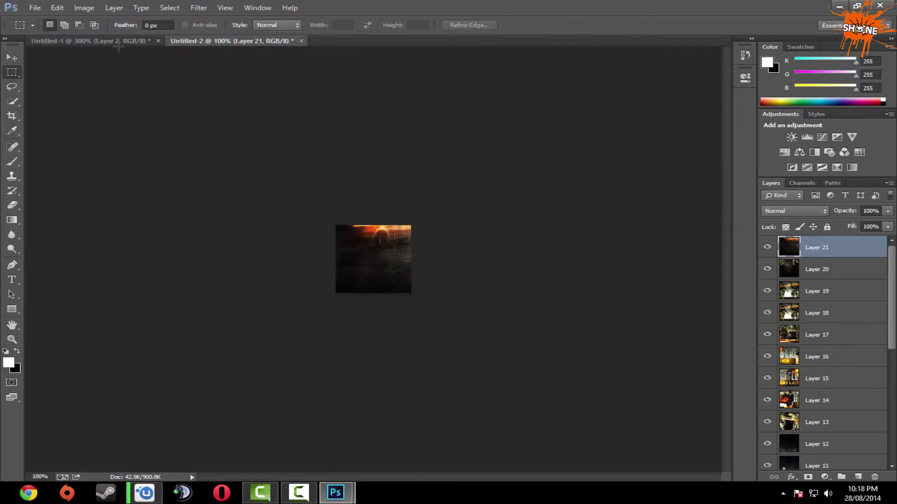
left_click(171, 225)
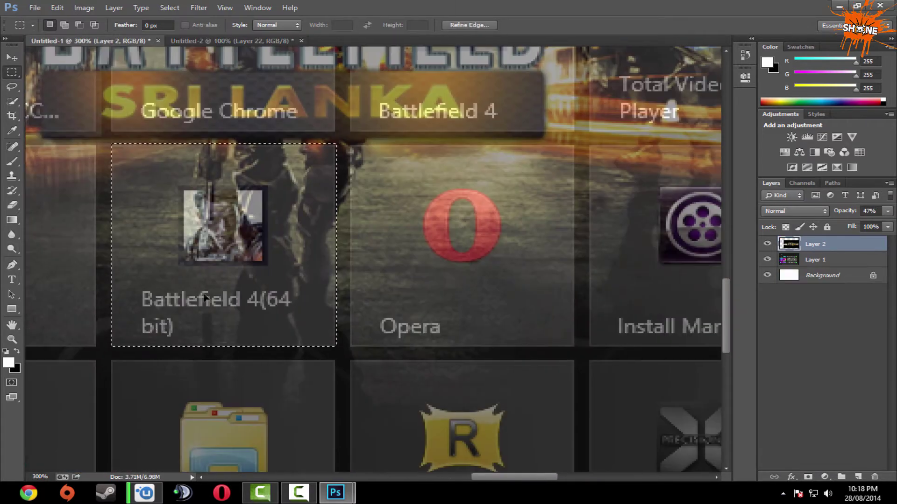
left_click_drag(401, 280, 412, 290)
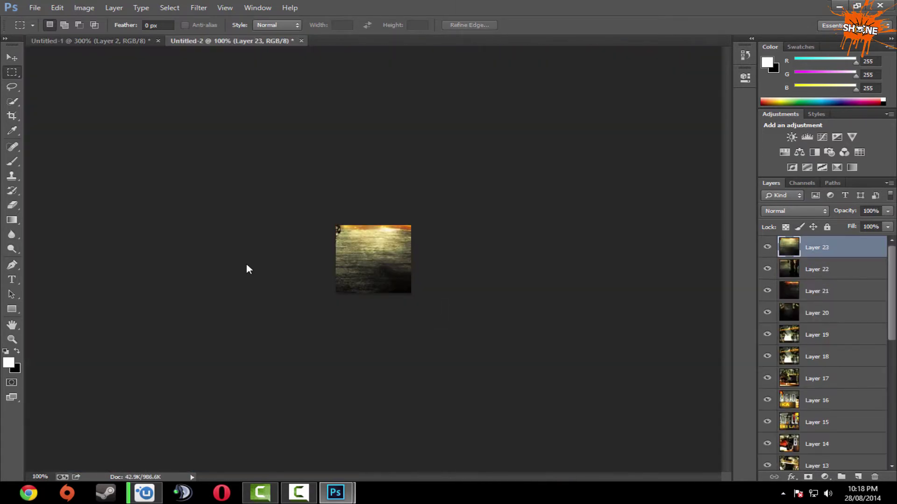
key("ctrl+shift+s")
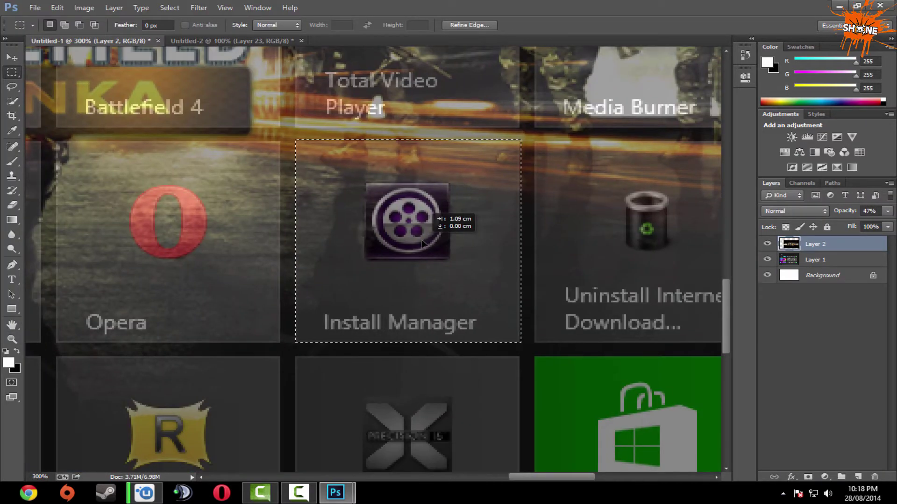
left_click_drag(435, 215, 422, 244)
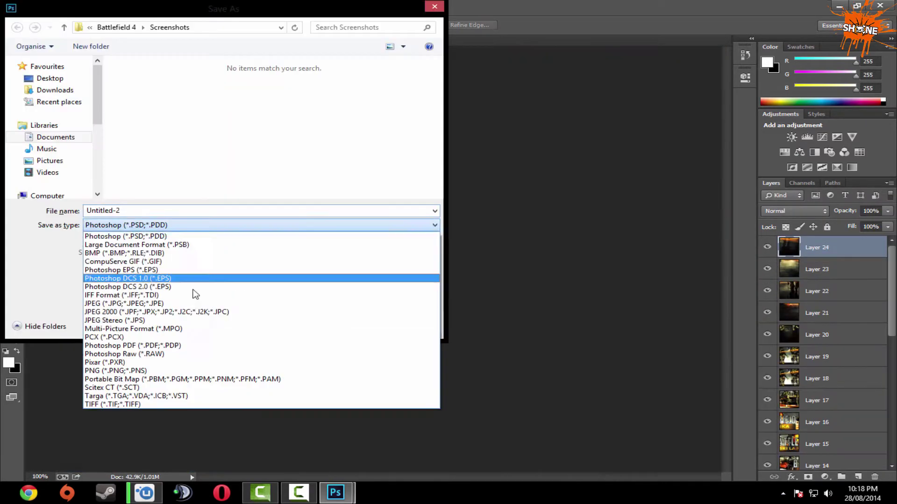
left_click(193, 316)
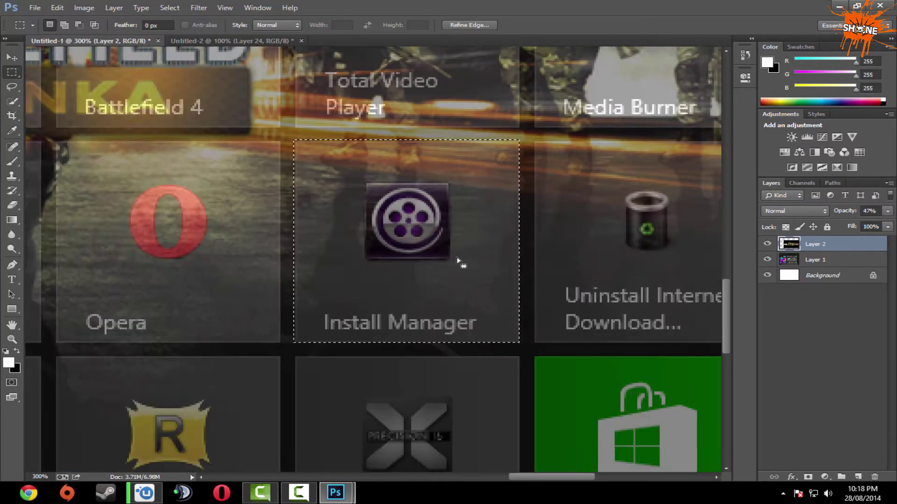
left_click_drag(461, 260, 521, 296)
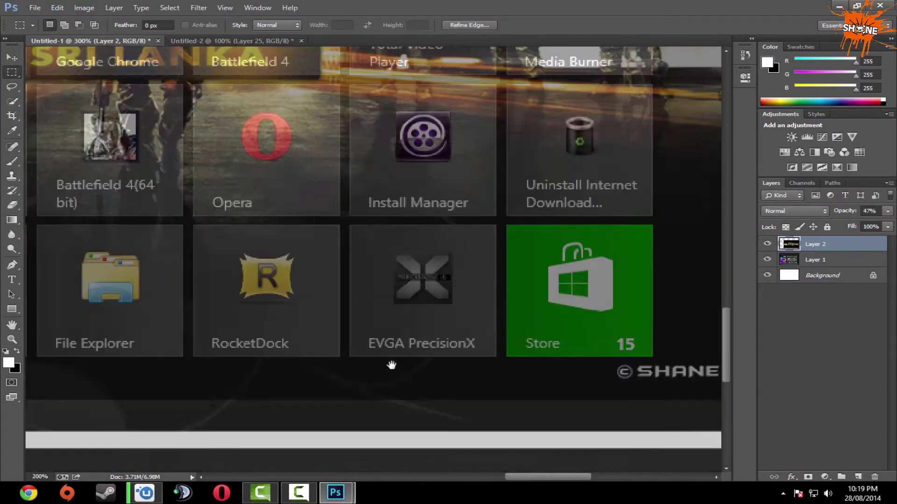
left_click_drag(159, 279, 87, 293)
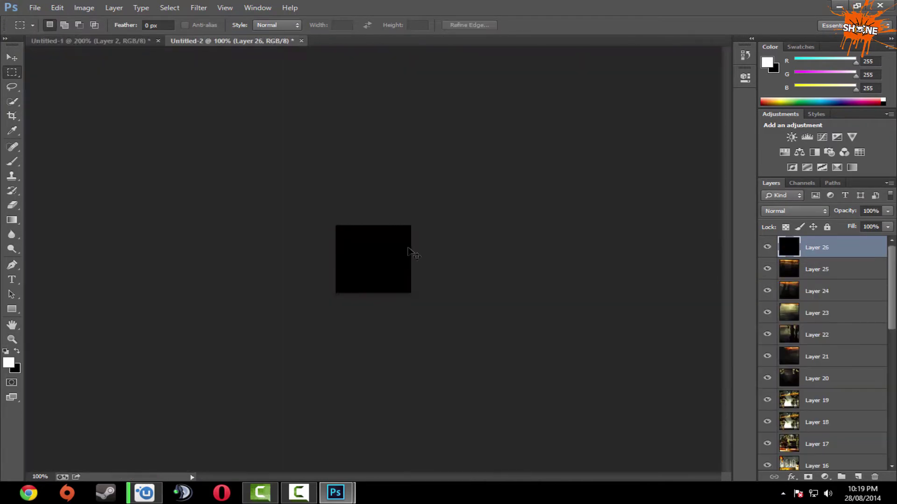
Save the next tile slices as JPEGs, including the one named 28.
key("ctrl+shift+s")
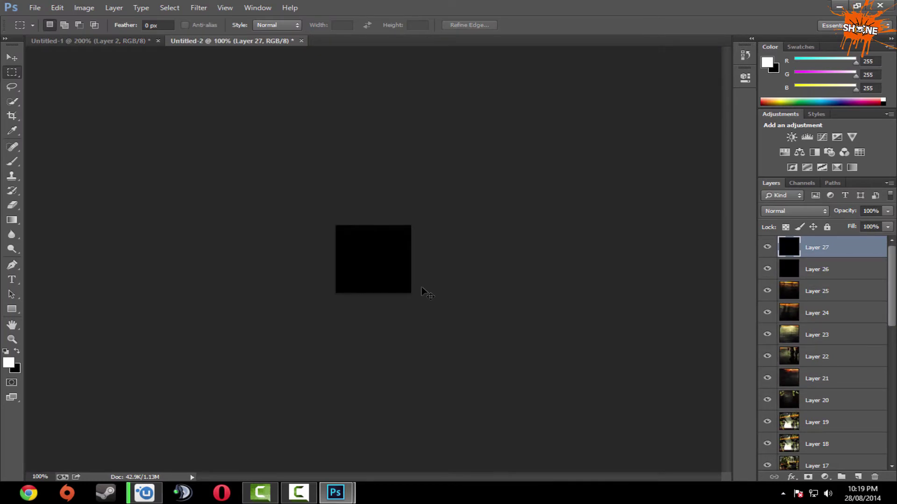
key("ctrl+shift+s")
key("Return")
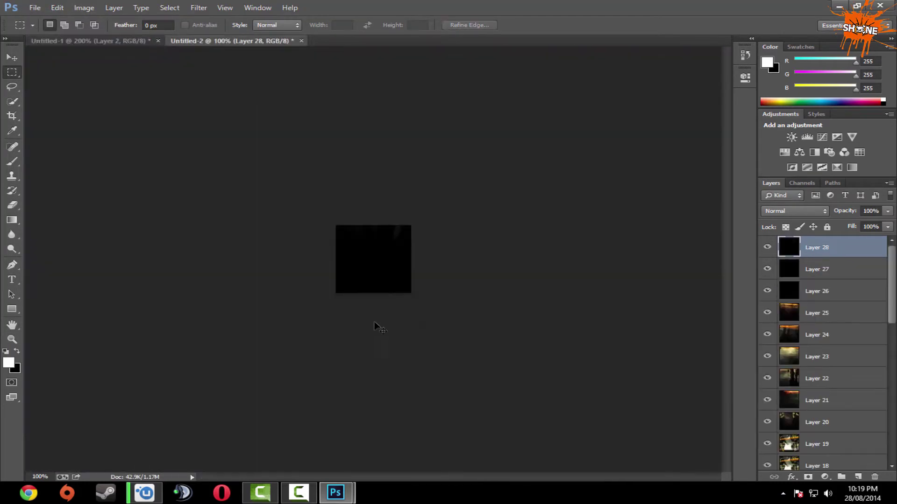
key("ctrl+shift+s")
type("28")
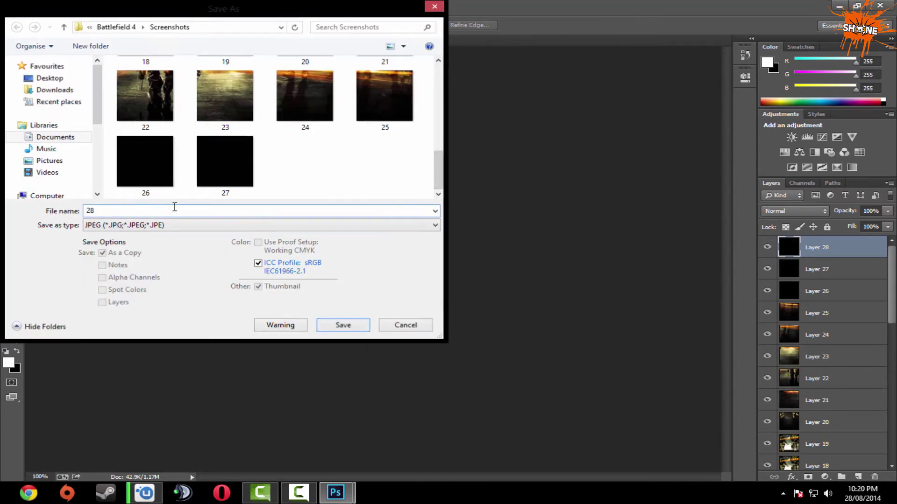
key("Return")
left_click(89, 41)
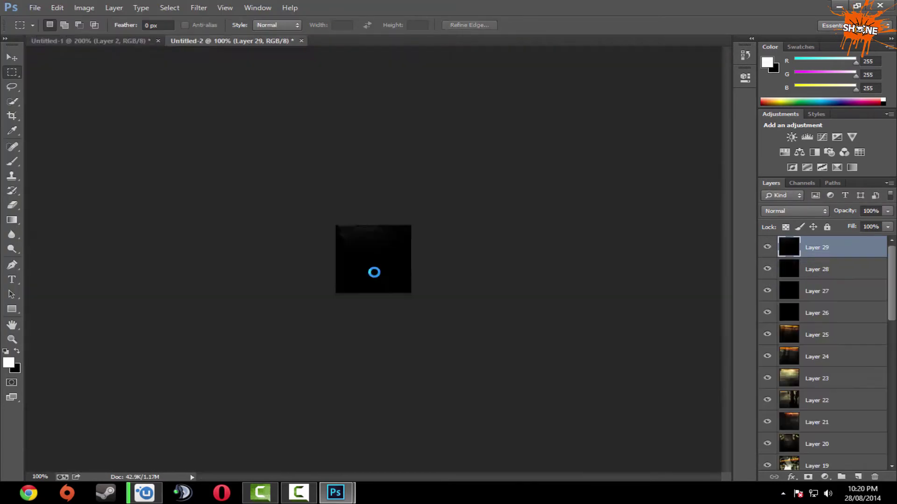
Save the last tile slice as JPEG 30 and minimize Photoshop.
key("ctrl+shift+s")
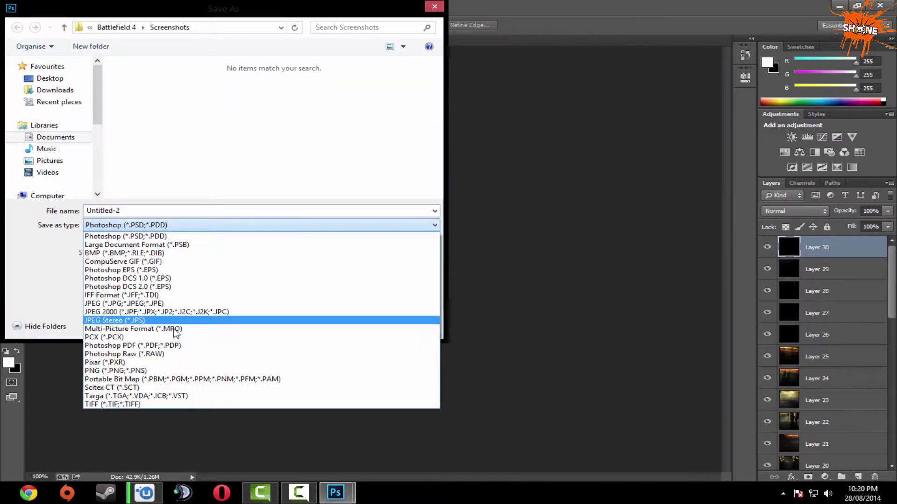
left_click(124, 303)
type("30")
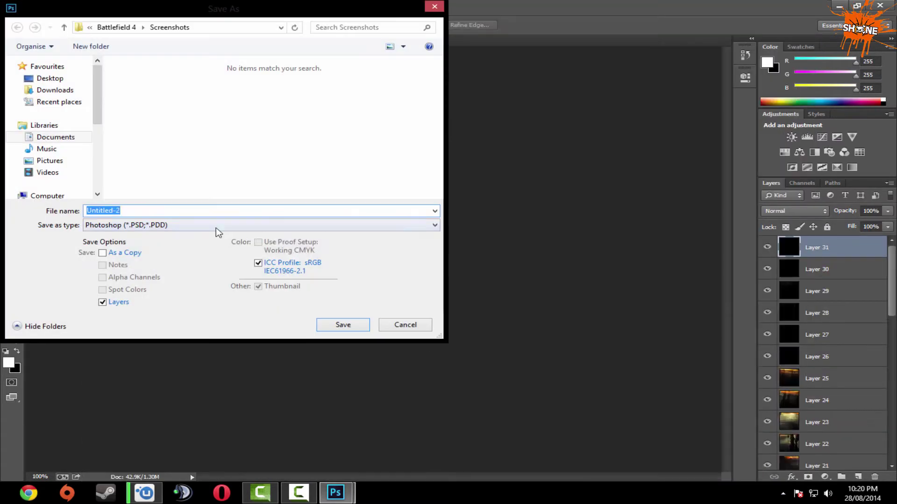
left_click(216, 226)
left_click(163, 304)
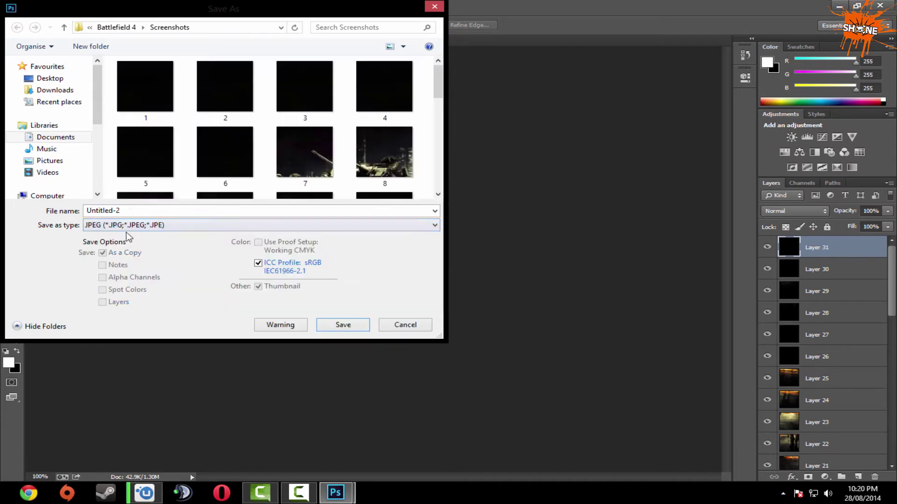
type("30")
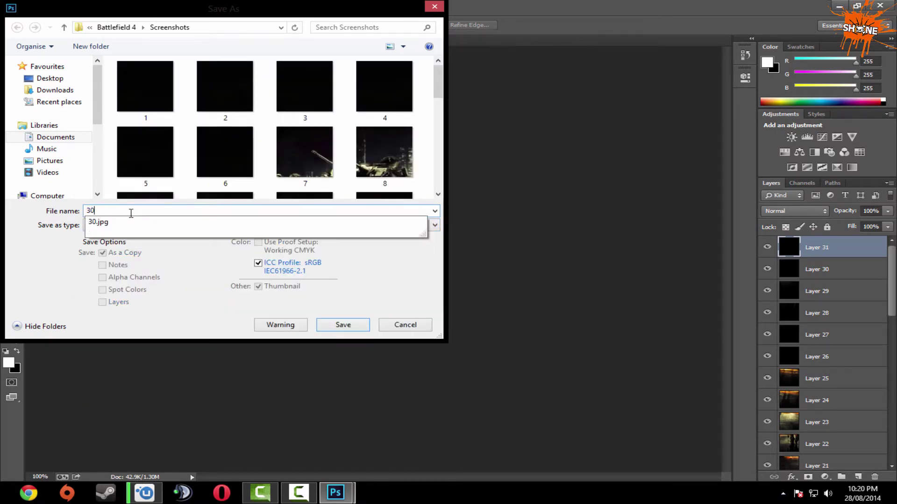
key("BackSpace")
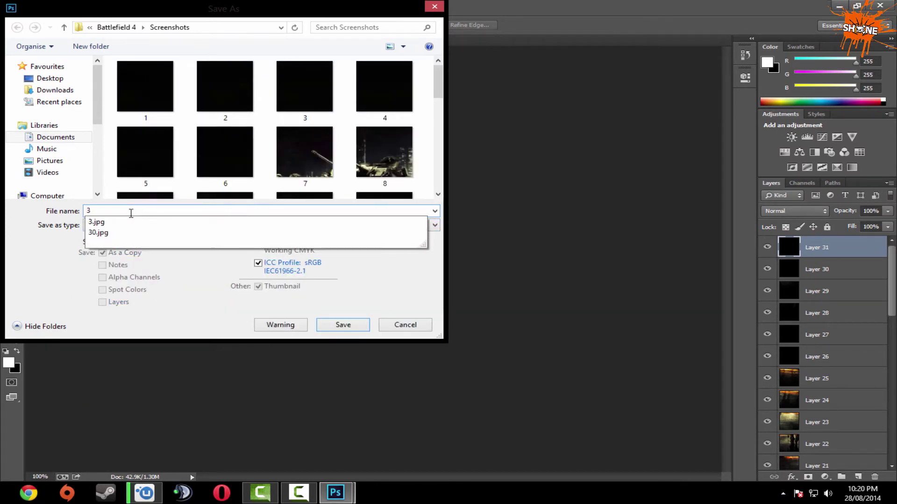
key("Return")
key("Return")
key("Return")
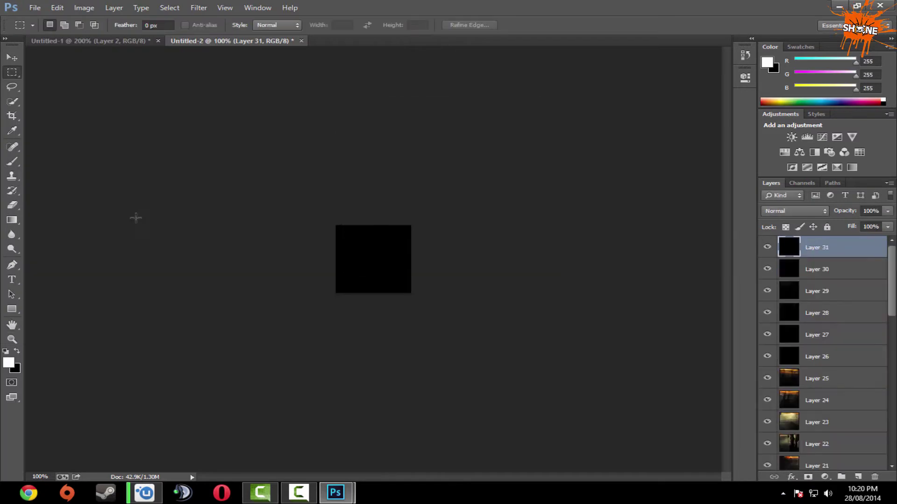
left_click(838, 9)
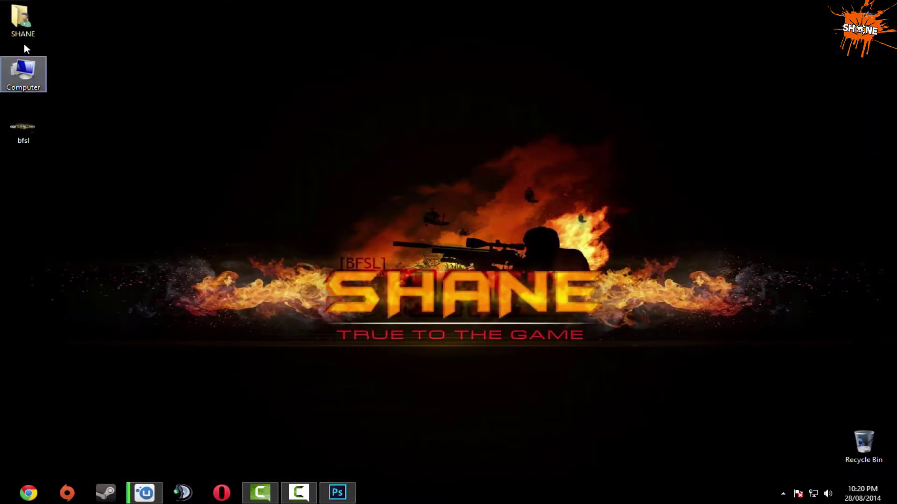
double_click(21, 19)
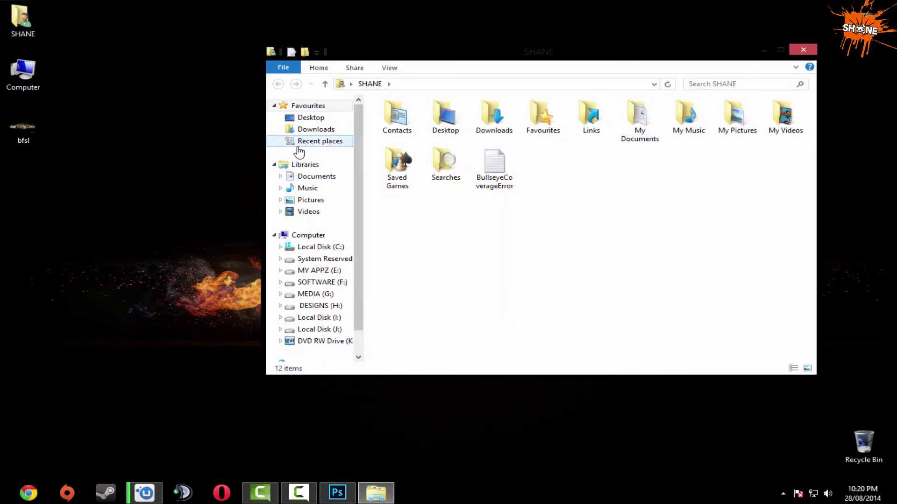
left_click(309, 177)
double_click(579, 51)
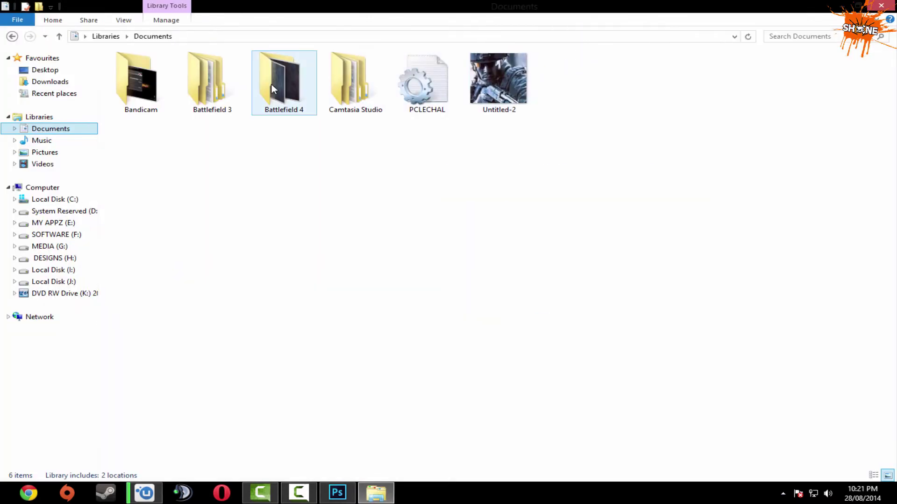
double_click(300, 85)
double_click(146, 83)
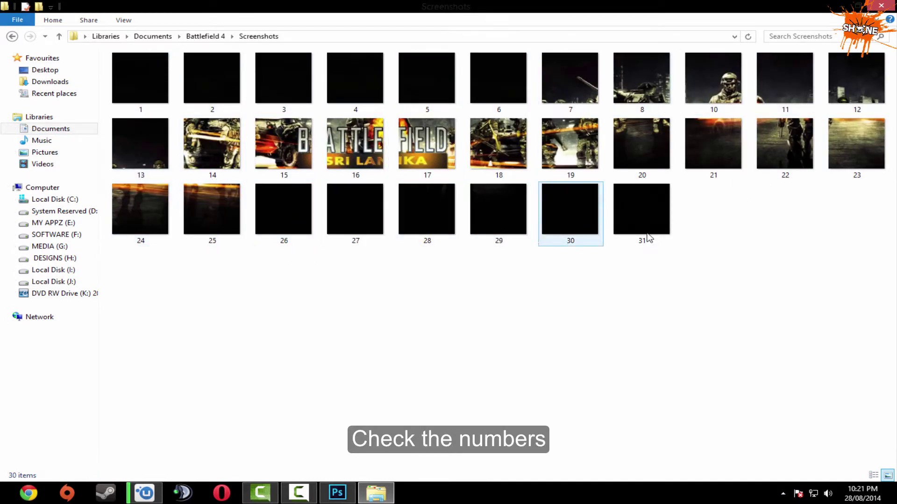
left_click_drag(745, 338, 136, 84)
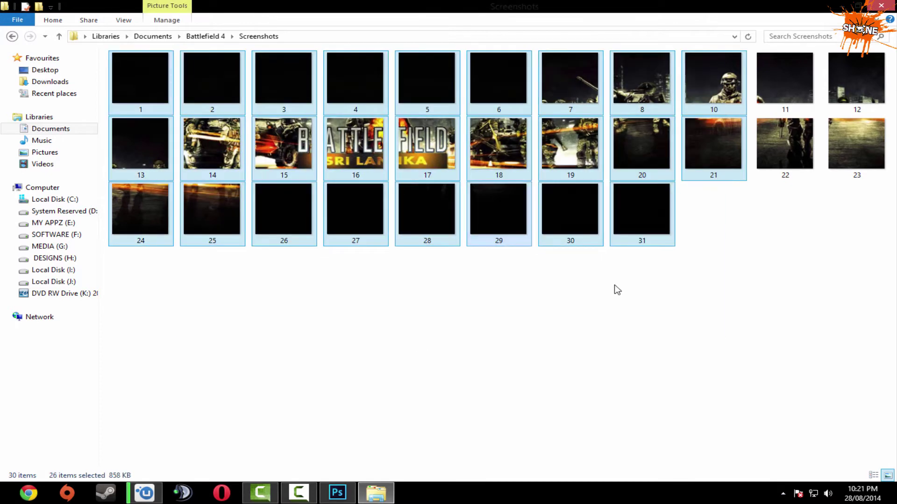
left_click(699, 302)
left_click(881, 5)
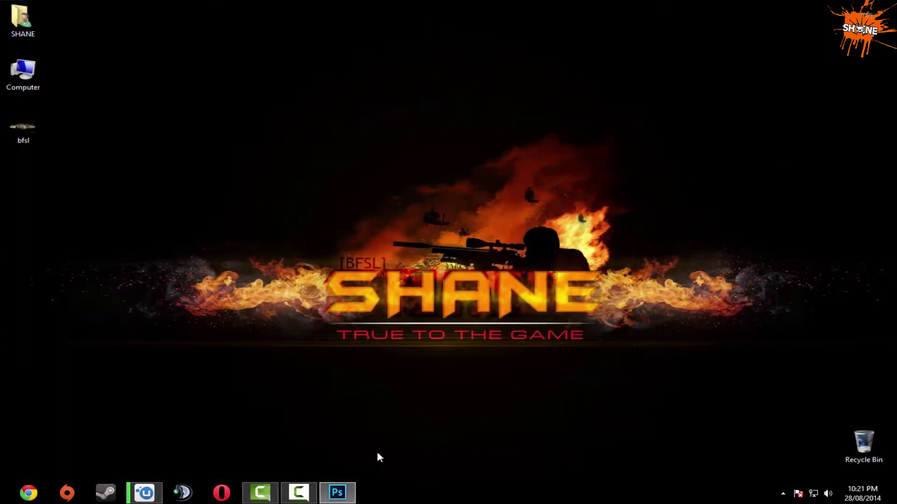
Close Untitled-2 without saving and zoom the Untitled-1 mockup out to fit.
left_click(373, 463)
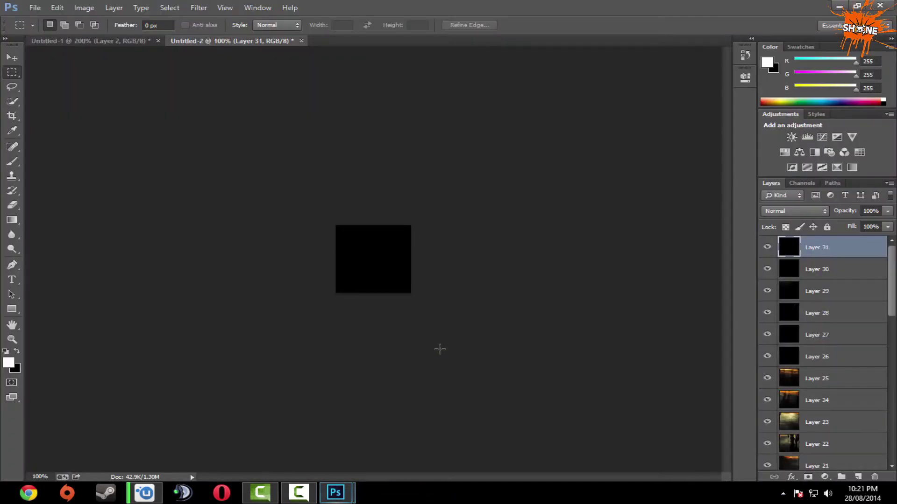
left_click(302, 41)
left_click(441, 188)
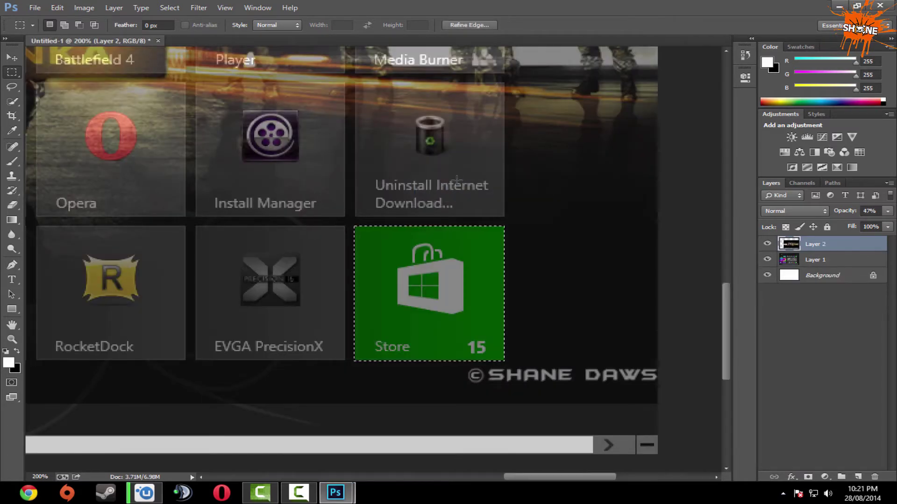
key("ctrl+minus")
key("ctrl+minus")
key("ctrl+minus")
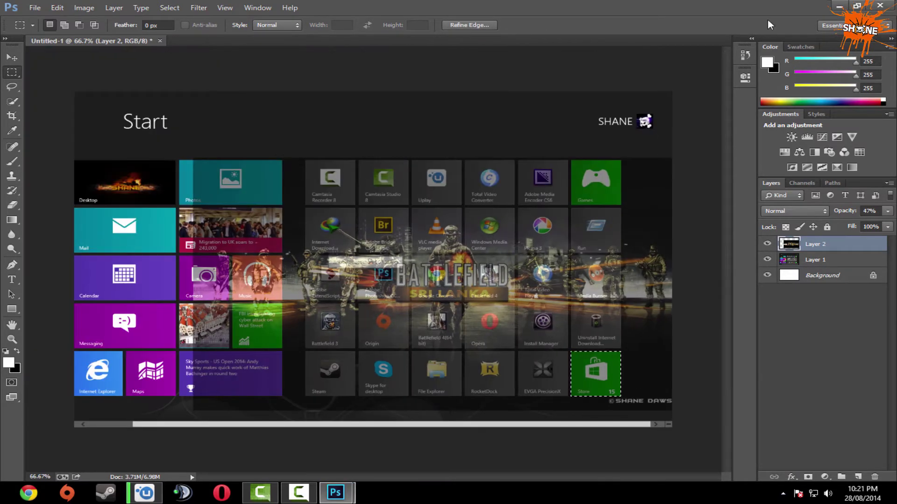
Minimize Photoshop and refresh the desktop.
left_click(840, 7)
right_click(310, 142)
left_click(327, 175)
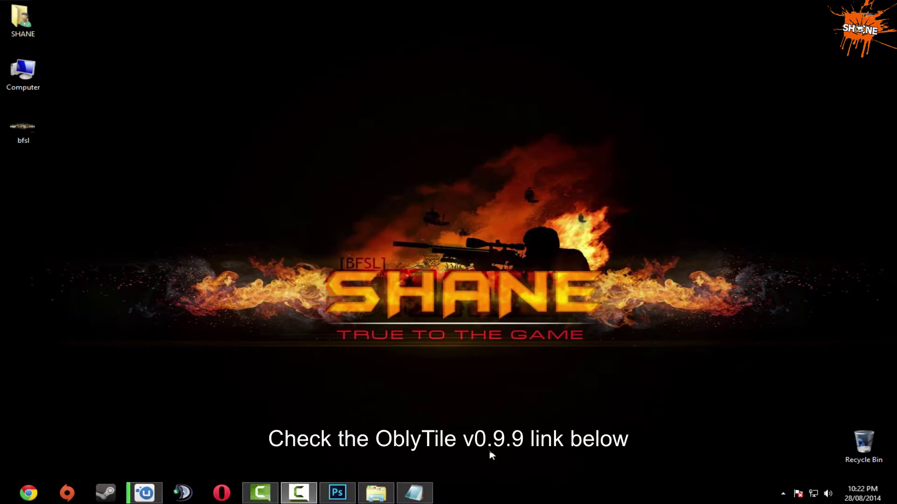
Copy the MediaFire link from Notepad and open it in Chrome.
left_click(426, 496)
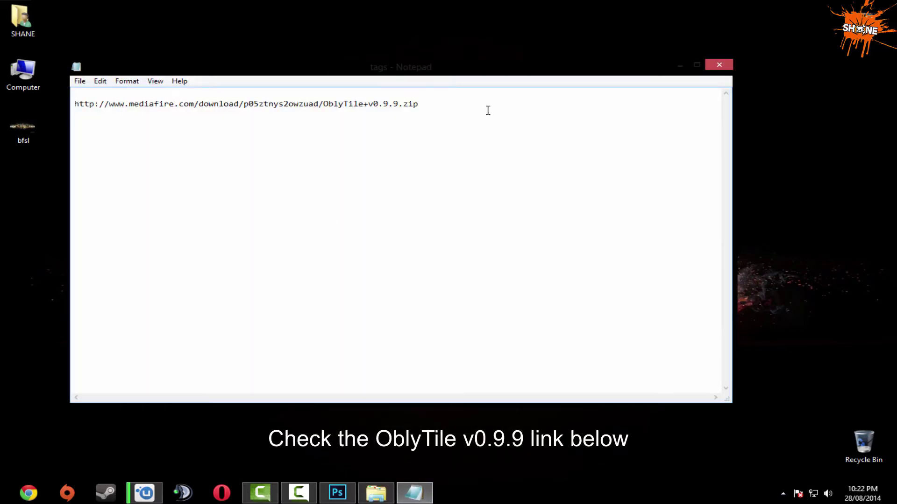
left_click_drag(475, 110, 149, 94)
key("ctrl+c")
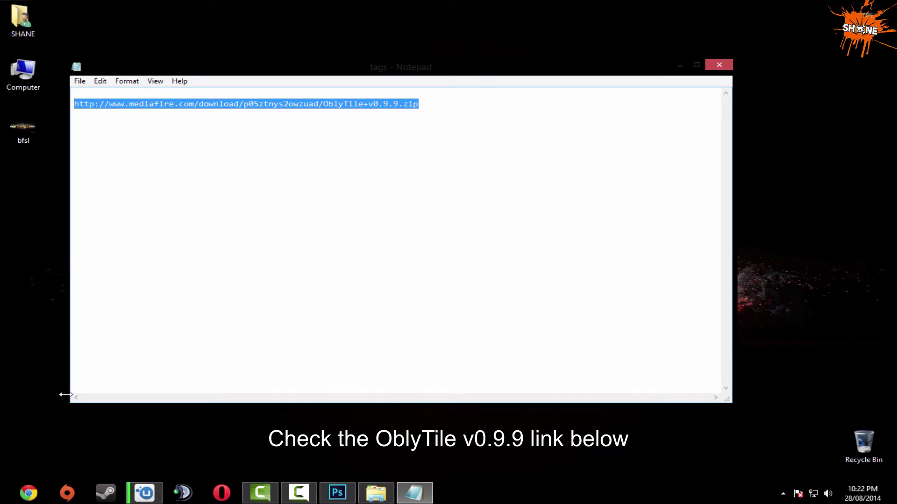
left_click(39, 497)
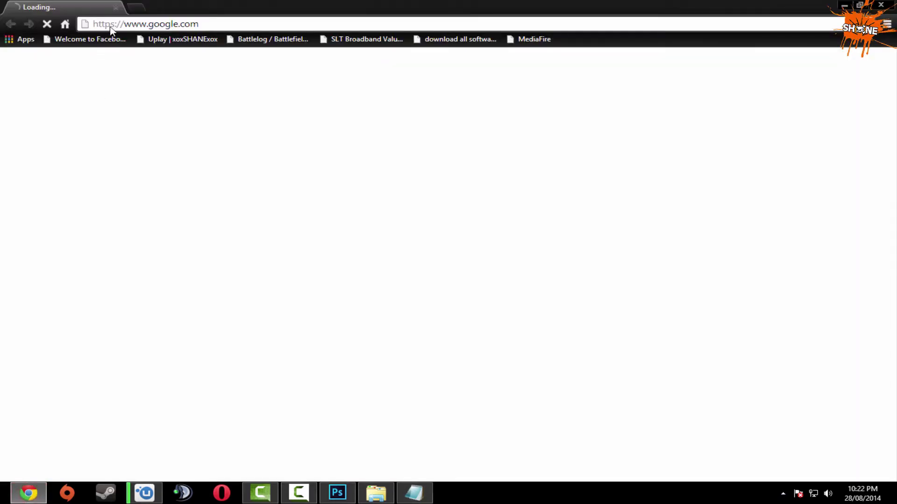
left_click(111, 28)
key("ctrl+v")
key("Return")
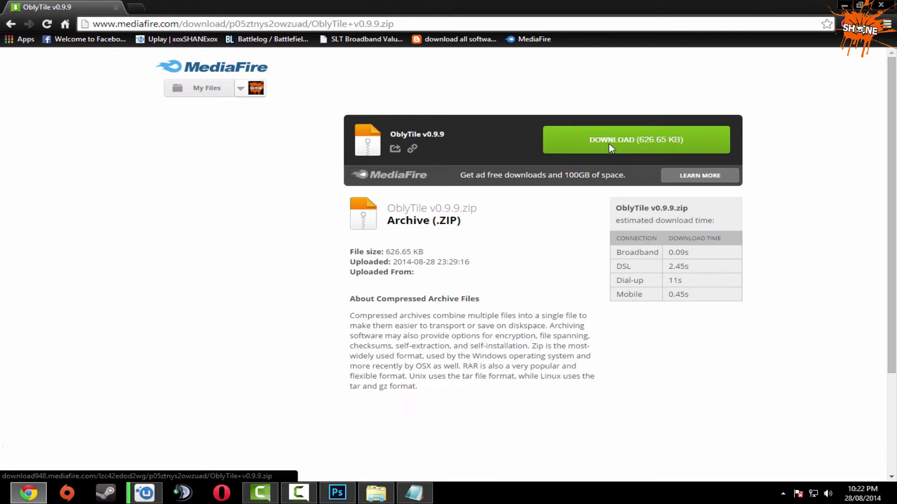
Download OblyTile v0.9.9.zip and open it in WinRAR.
left_click(609, 144)
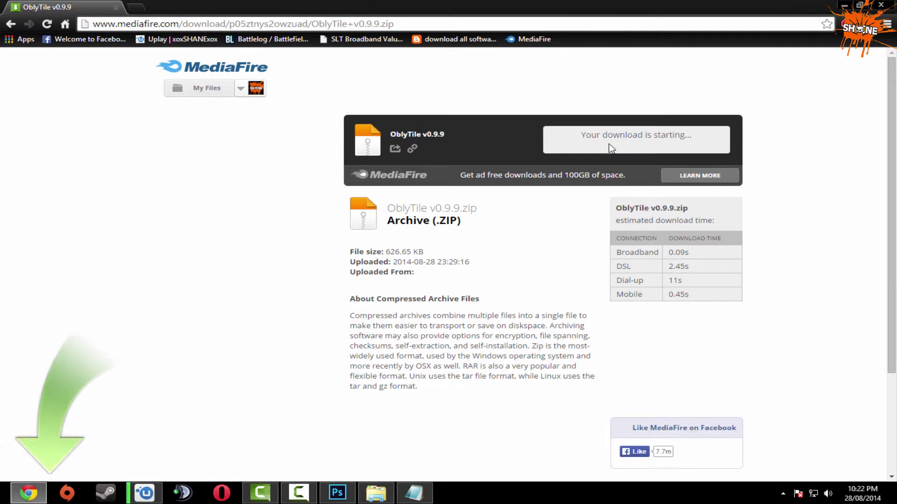
left_click(436, 285)
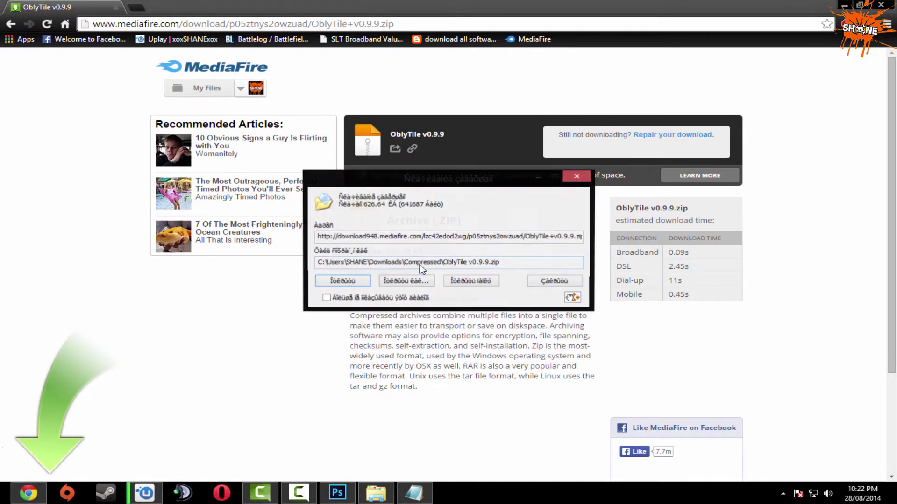
left_click(356, 283)
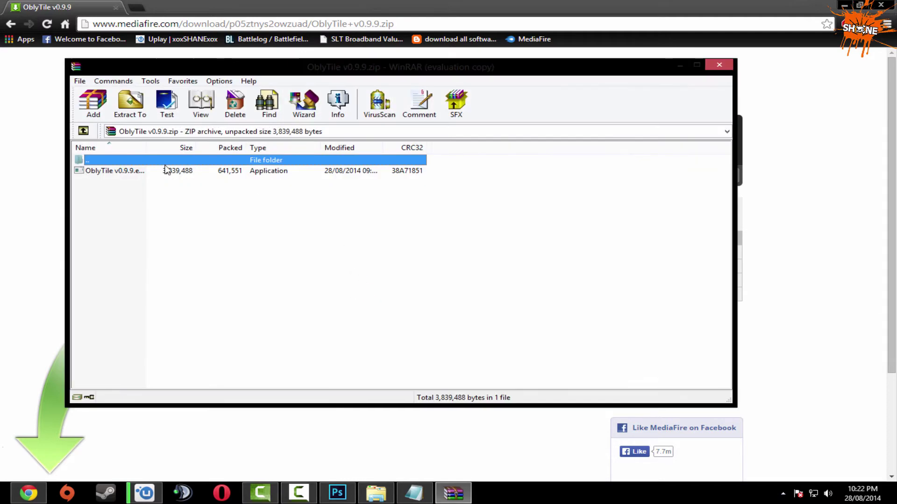
Drag OblyTile v0.9.9 to the desktop, close WinRAR and Notepad unsaved, and move the icon up one slot.
left_click(846, 6)
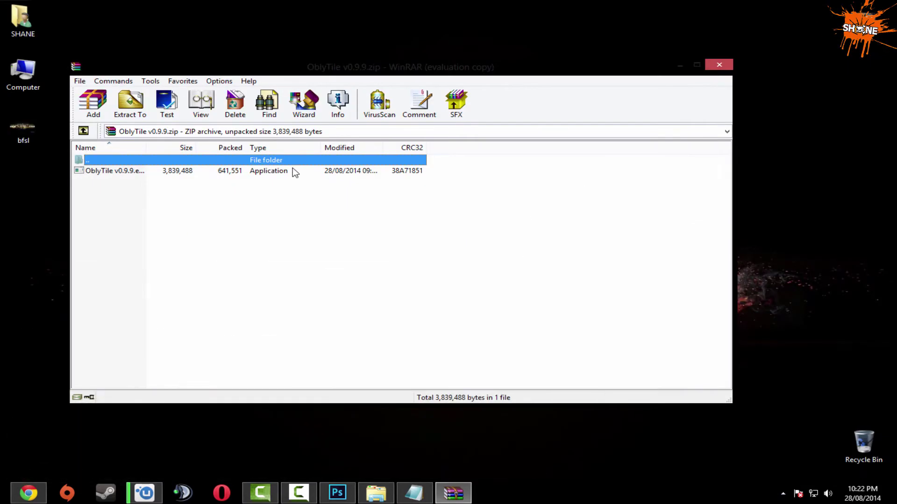
left_click_drag(194, 172, 38, 254)
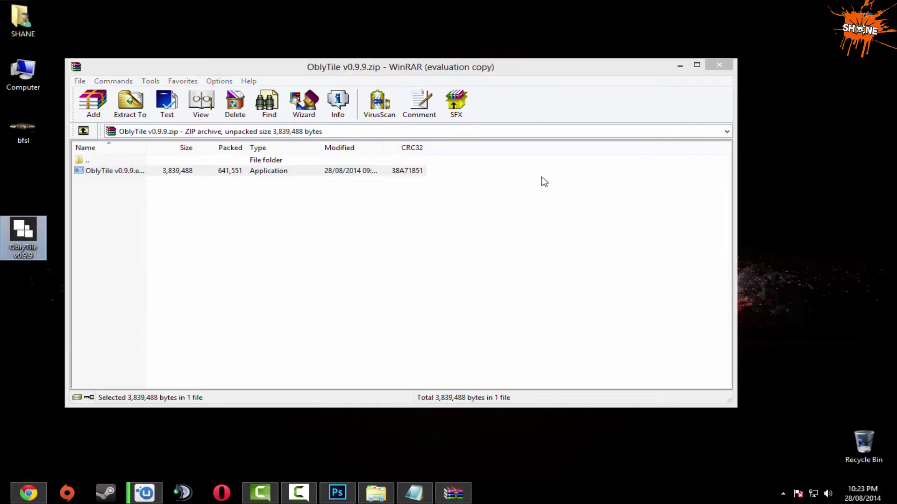
left_click(719, 66)
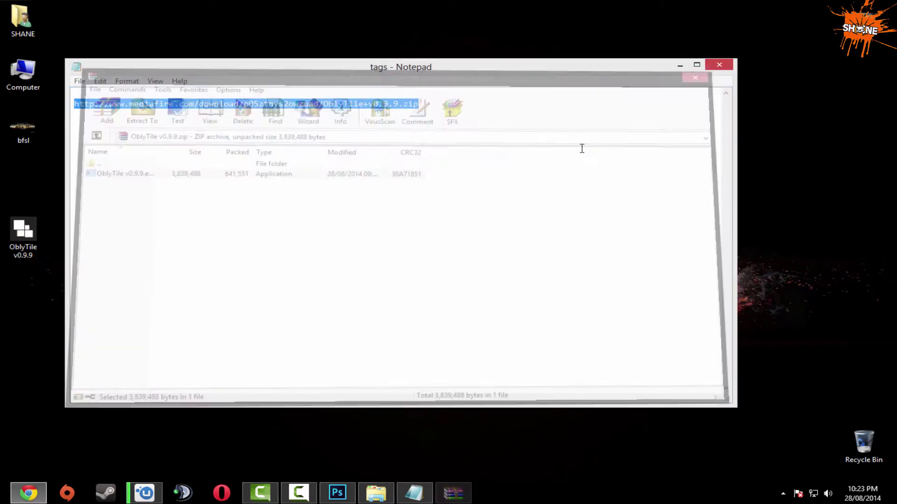
left_click(730, 67)
left_click(466, 248)
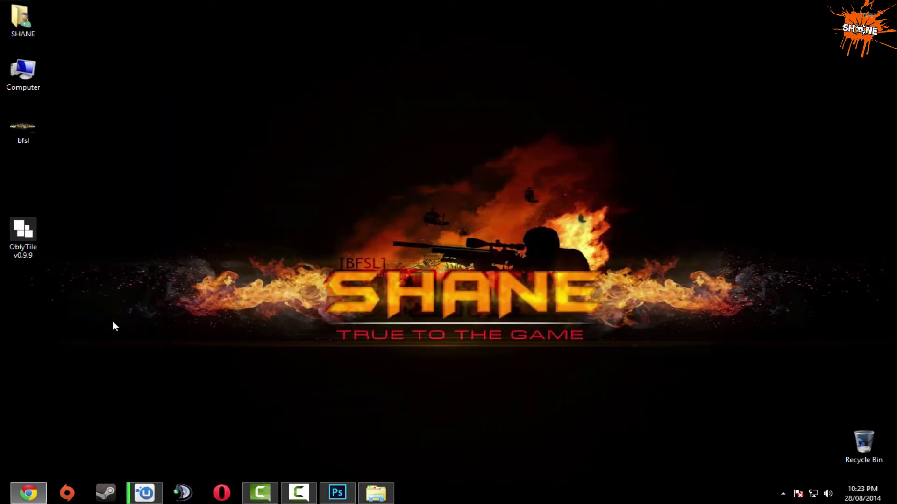
left_click_drag(22, 229, 17, 200)
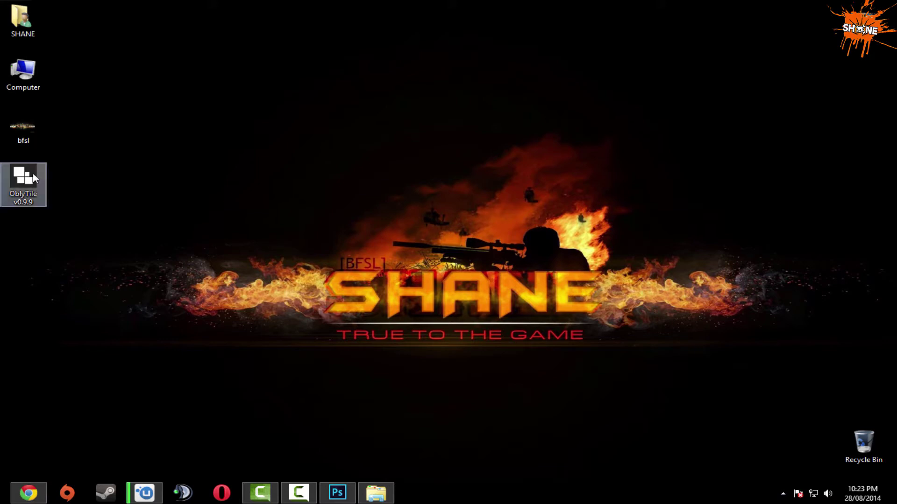
Launch OblyTile and load the Internet Explorer shortcut from the installed program list.
double_click(32, 173)
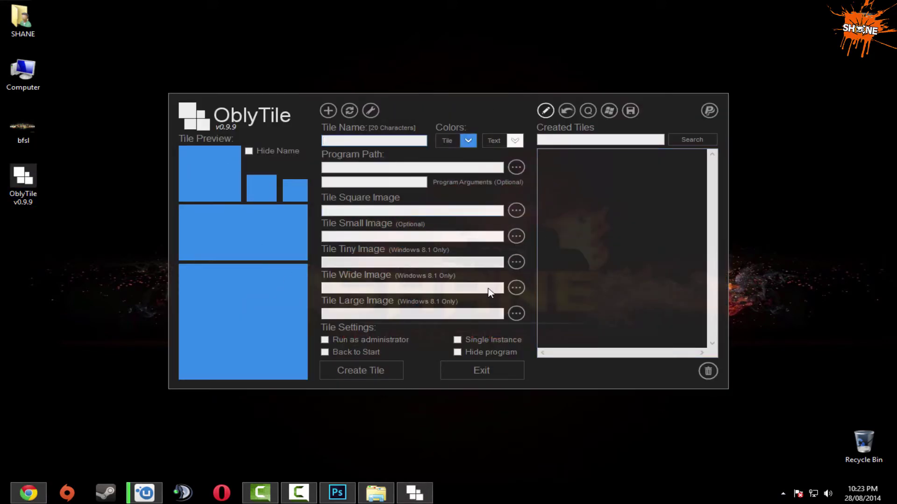
left_click(610, 114)
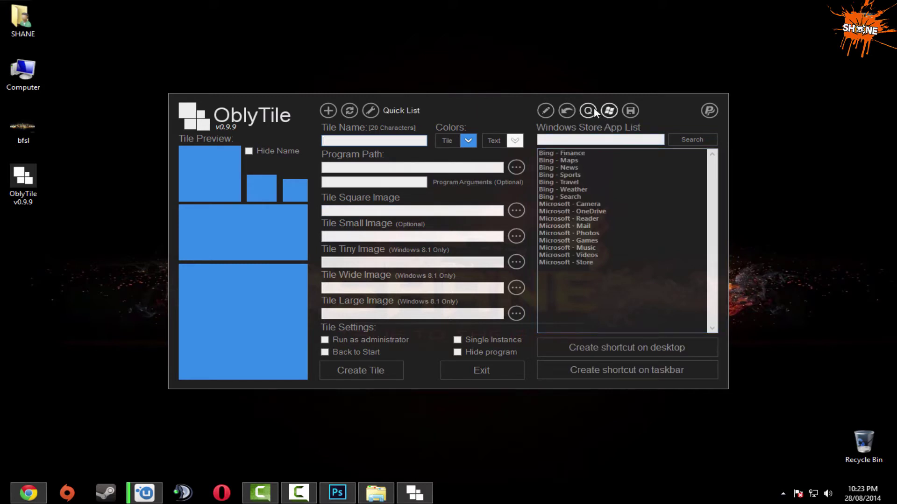
left_click(593, 112)
scroll(705, 226, "down", 1)
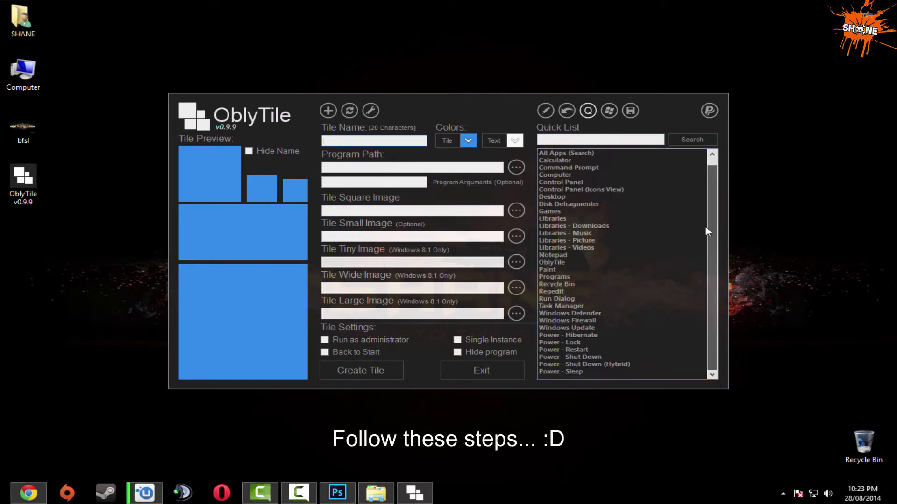
left_click(568, 112)
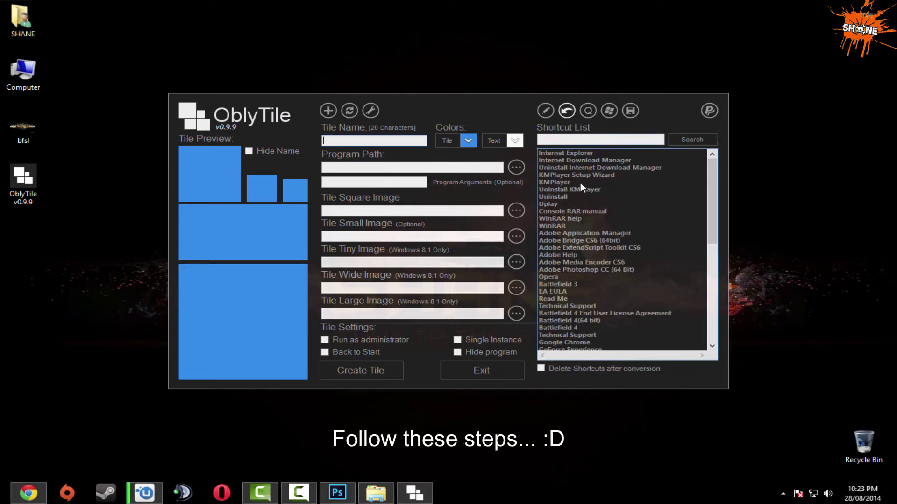
mouse_move(711, 182)
left_mouse_down()
mouse_move(710, 267)
mouse_move(712, 166)
left_mouse_up()
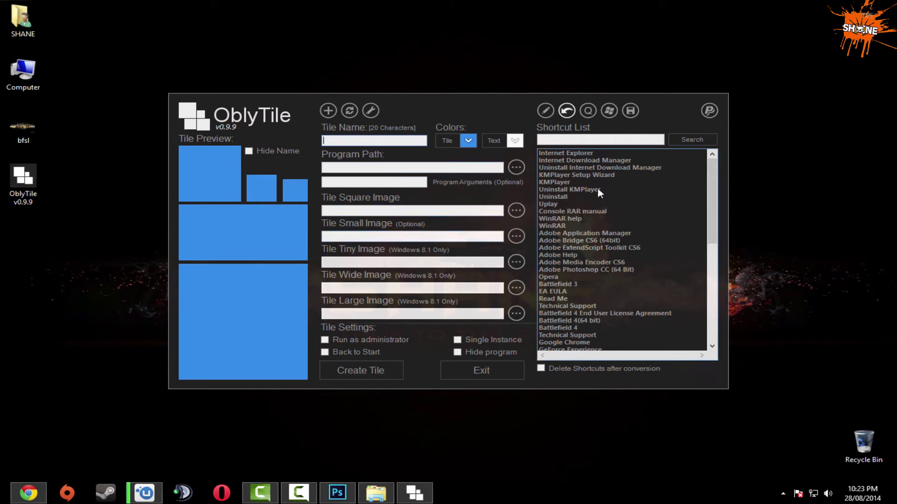
left_click(578, 155)
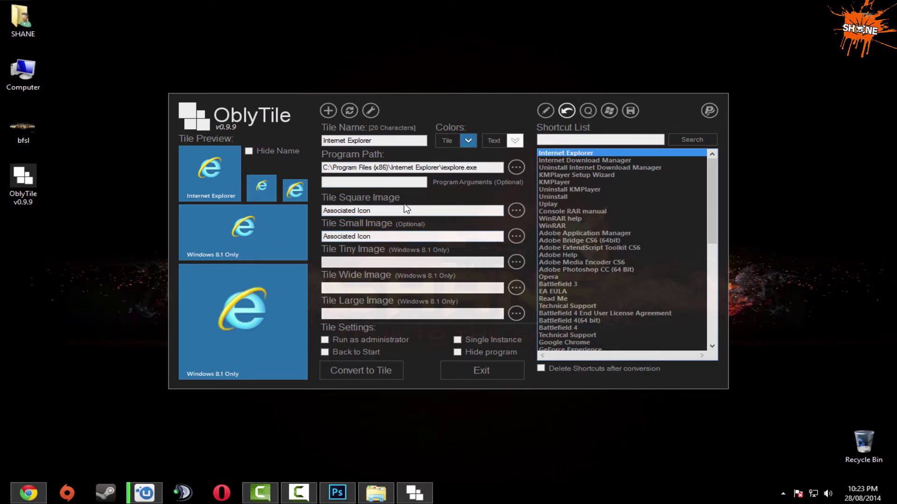
Set Documents > Battlefield 4 > Screenshots > 1 as the tile image for all sizes and convert.
left_click(515, 211)
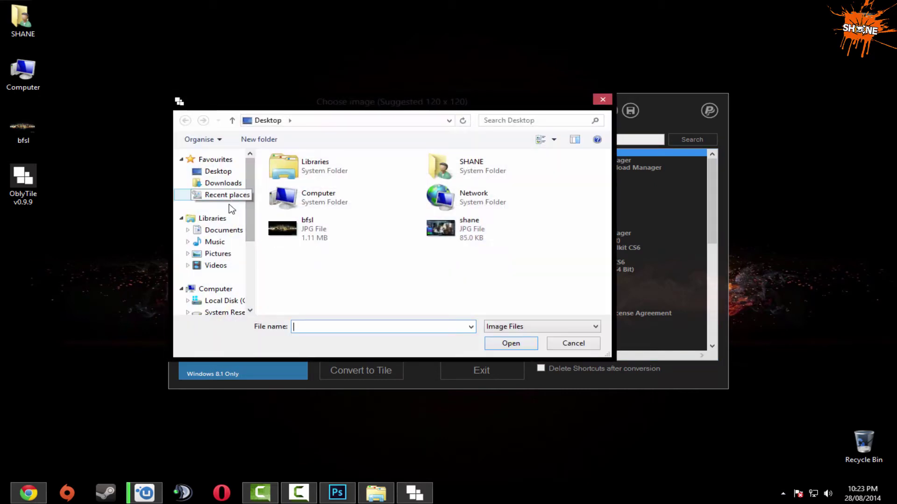
left_click(212, 230)
left_click(453, 189)
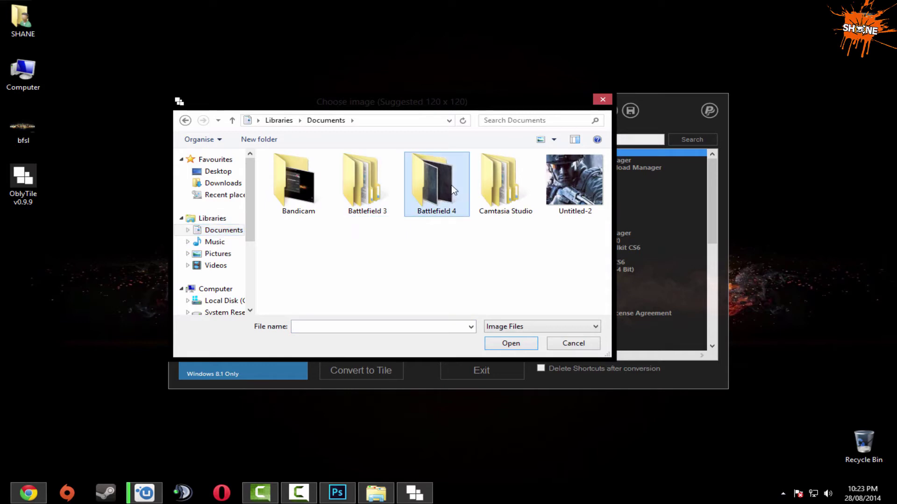
double_click(453, 189)
double_click(289, 182)
double_click(288, 184)
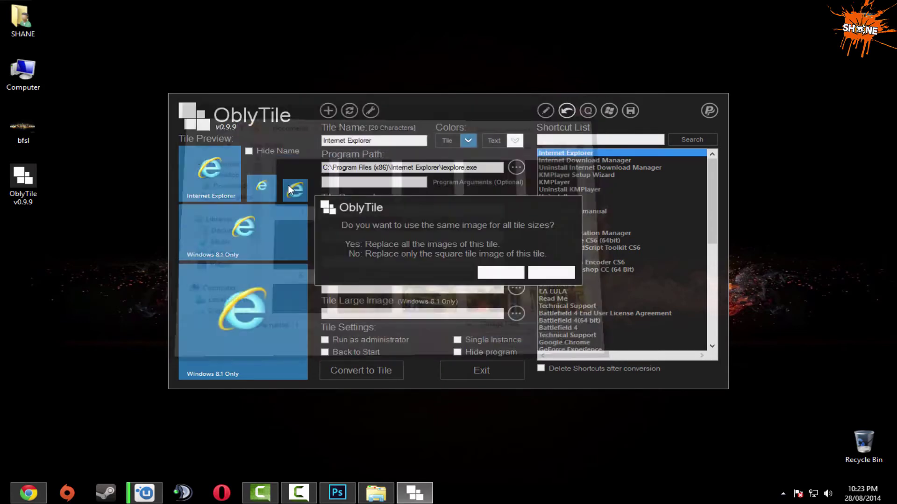
left_click(494, 273)
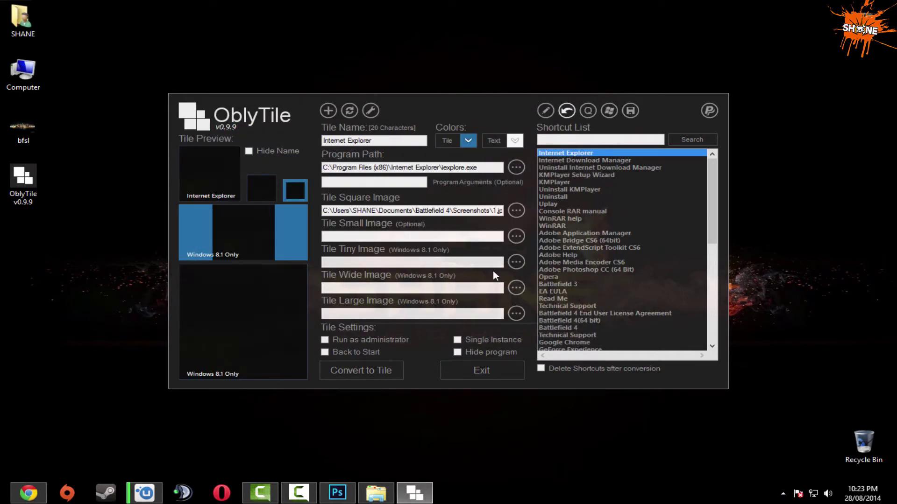
left_click(363, 367)
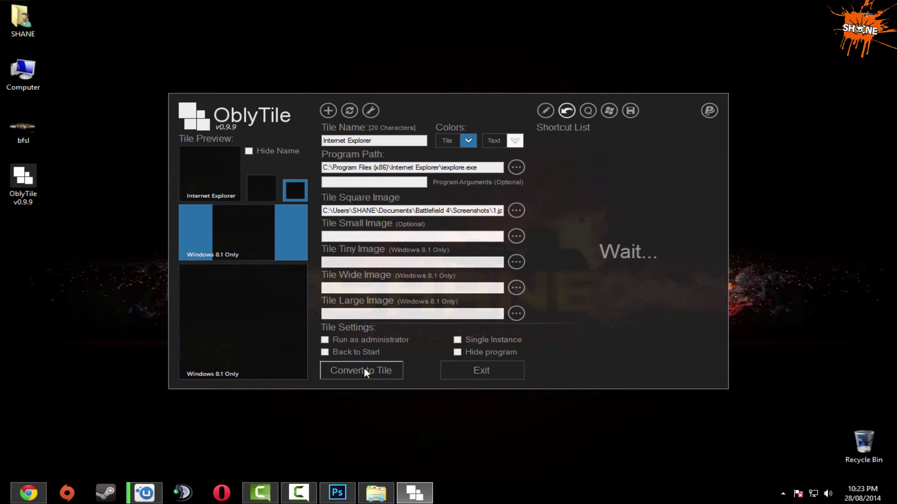
Drag the new Internet Explorer tile to the first slot of the Start screen group, then return to the desktop.
key("super")
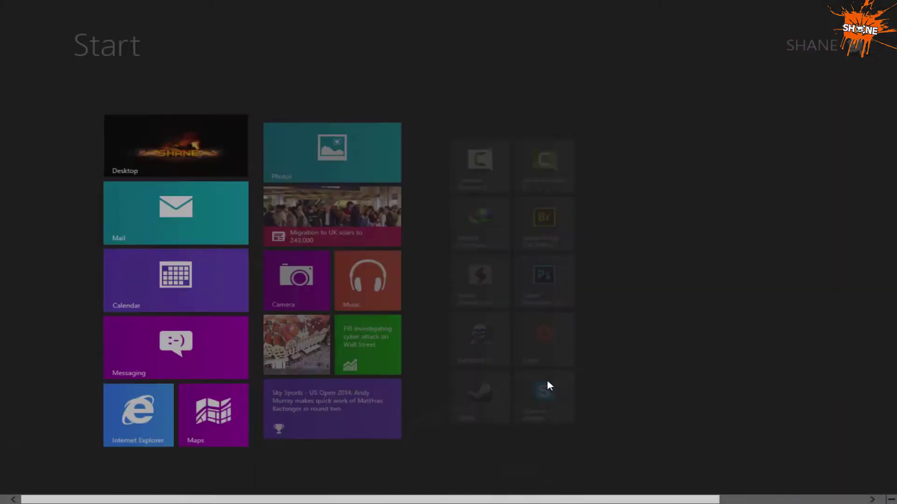
scroll(654, 337, "down", 3)
left_click_drag(777, 145, 266, 150)
scroll(276, 168, "up", 3)
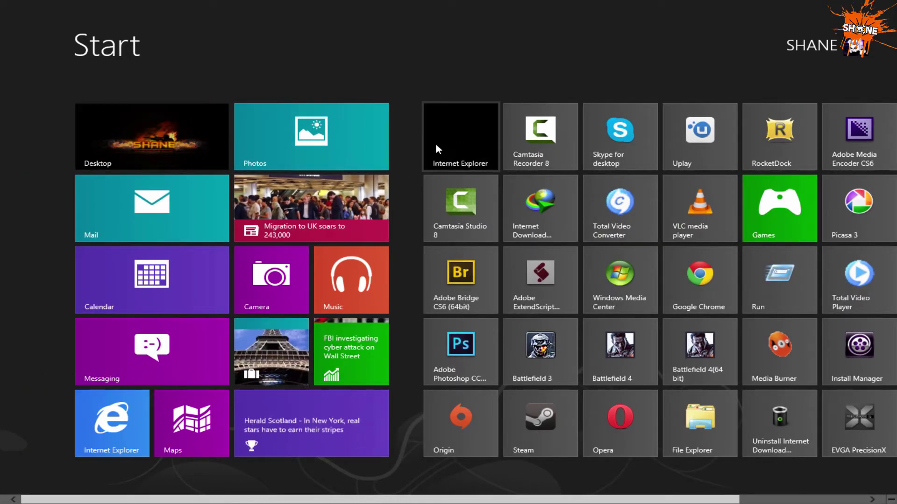
left_click(99, 147)
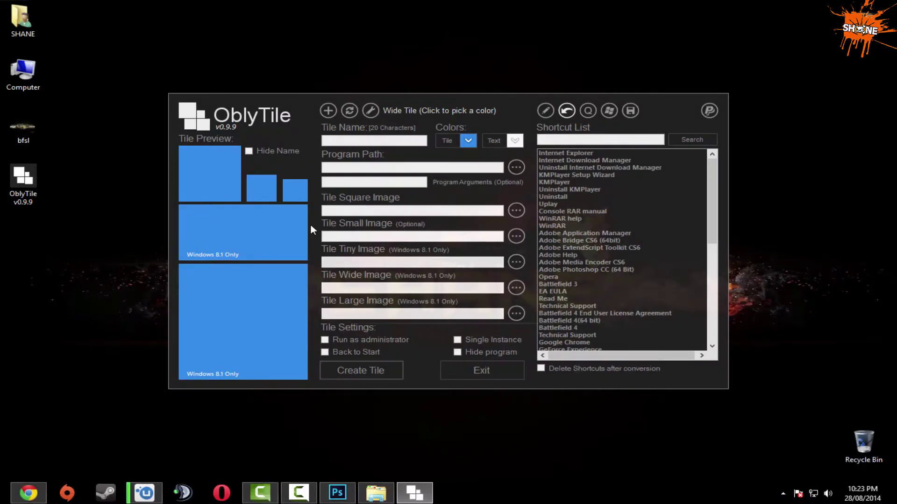
Convert the Internet Download Manager shortcut into a tile using screenshot 2 for all sizes.
left_click(567, 160)
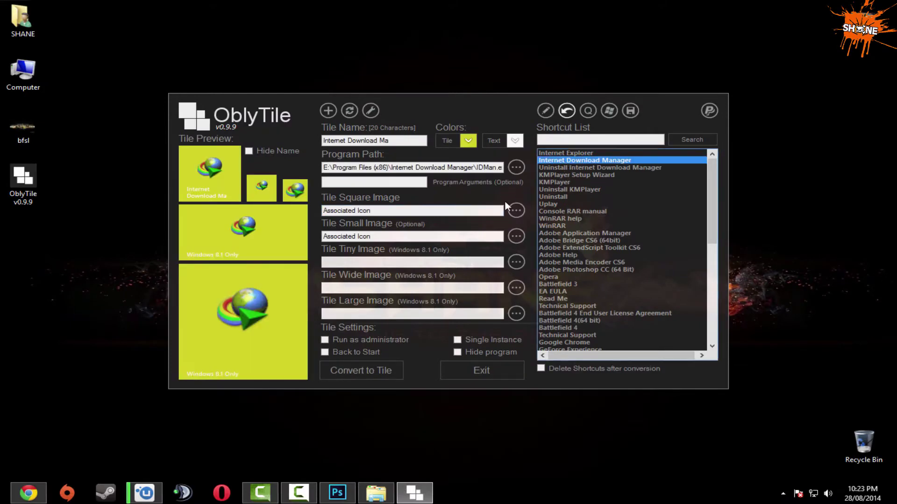
left_click(517, 211)
left_click(351, 182)
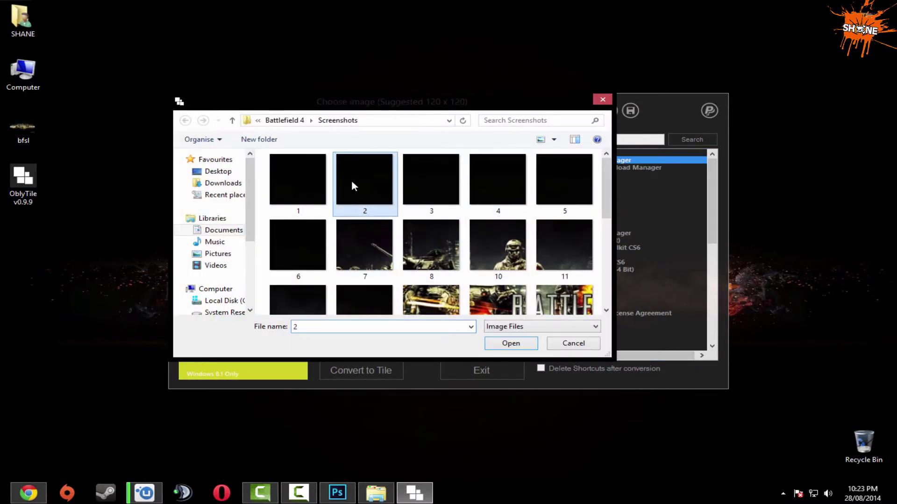
double_click(352, 183)
left_click(489, 274)
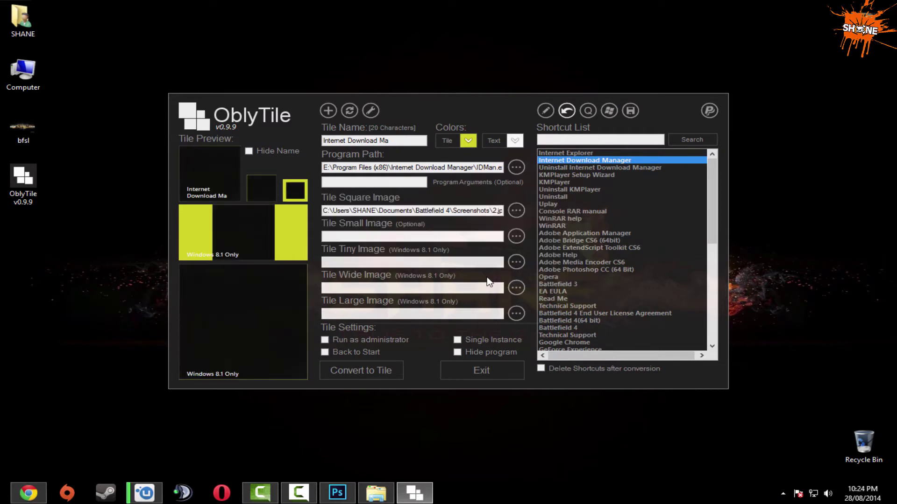
left_click(368, 369)
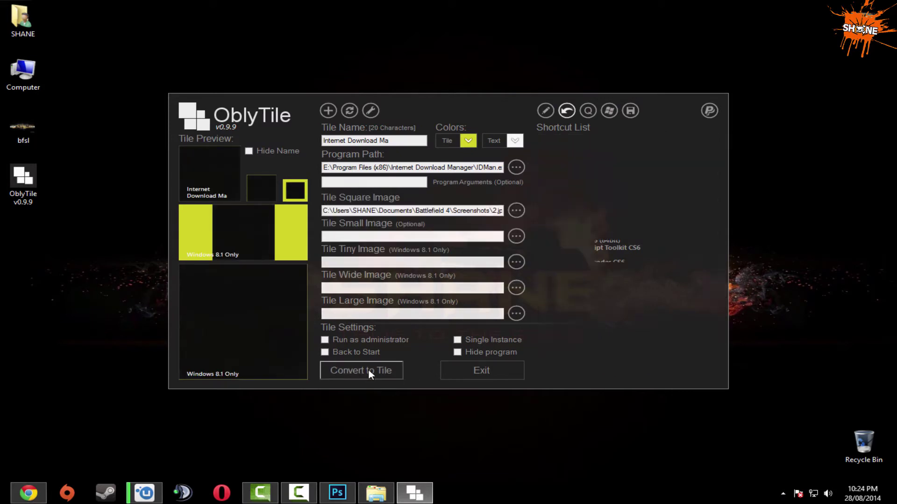
Place the Internet Download Manager tile beside Internet Explorer on the Start screen.
left_click(5, 499)
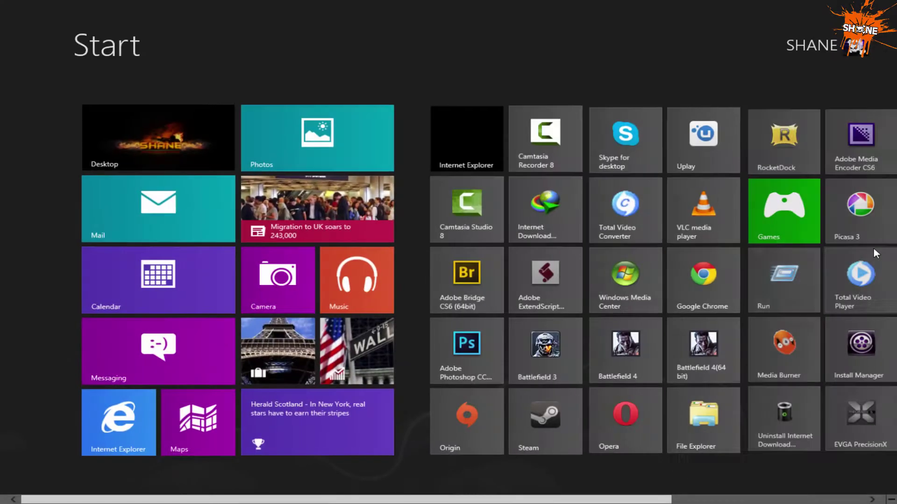
scroll(874, 248, "down", 5)
left_click_drag(526, 169, 276, 165)
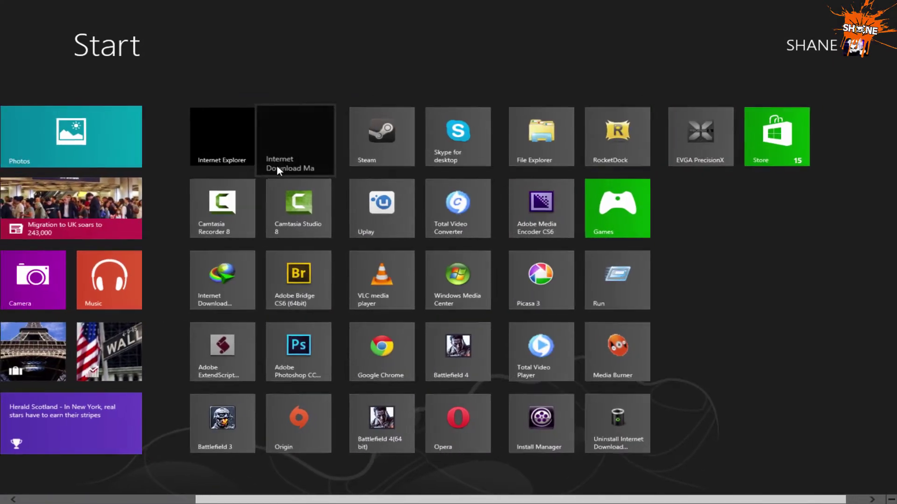
scroll(155, 136, "up", 3)
left_click(154, 137)
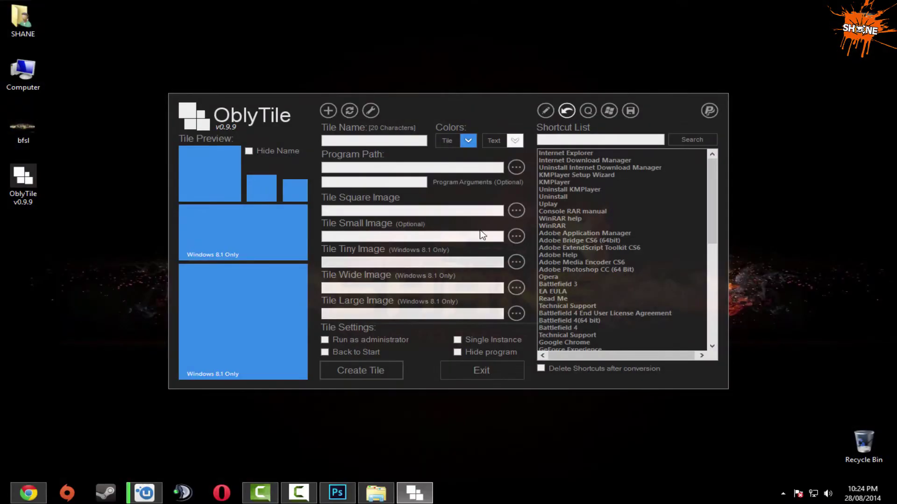
Convert the KMPlayer shortcut into a tile using the next Battlefield 4 screenshot.
left_click(565, 182)
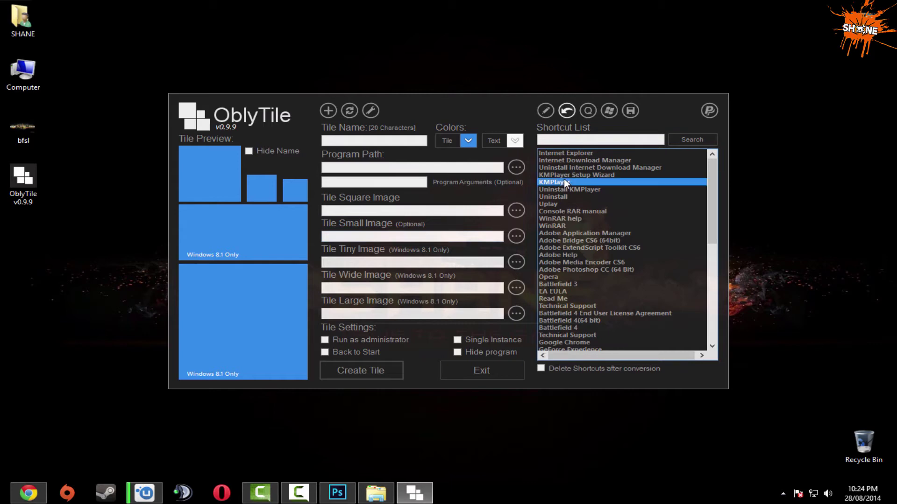
left_click(517, 211)
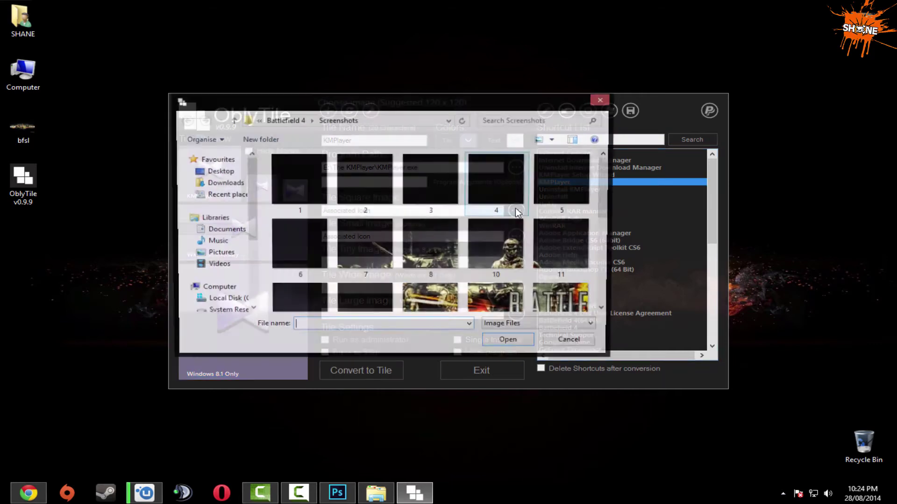
double_click(430, 201)
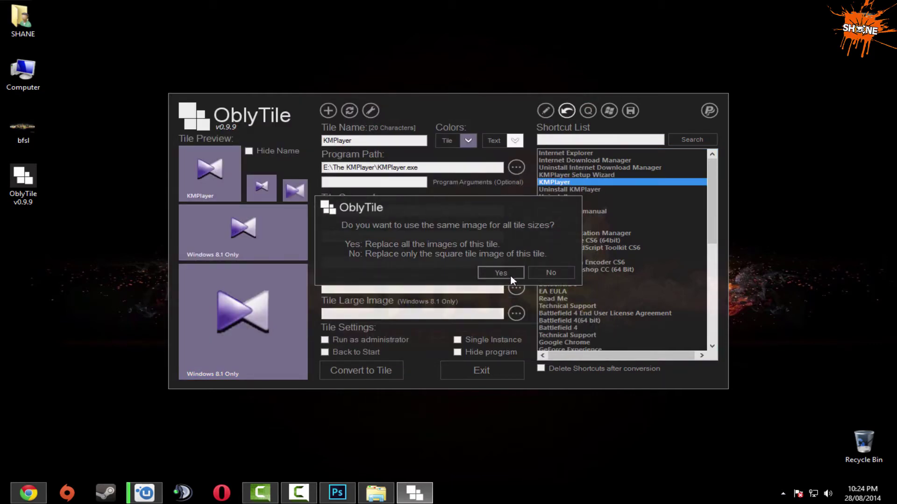
left_click(501, 273)
left_click(357, 369)
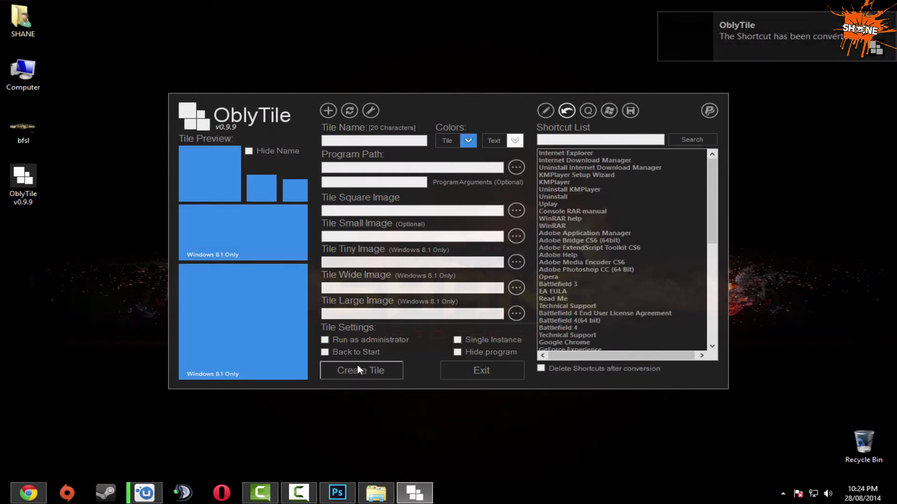
Move the KMPlayer tile into the Start screen's top row.
left_click(2, 502)
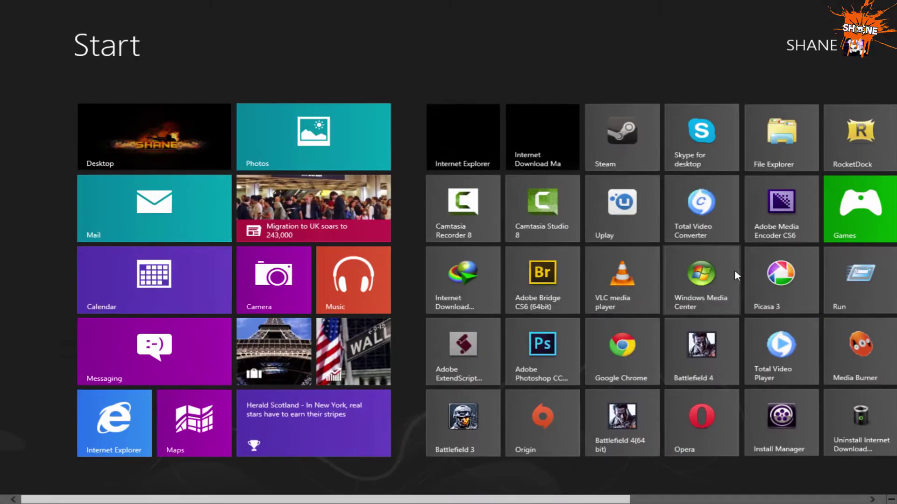
scroll(736, 275, "down", 5)
left_click_drag(775, 140, 261, 163)
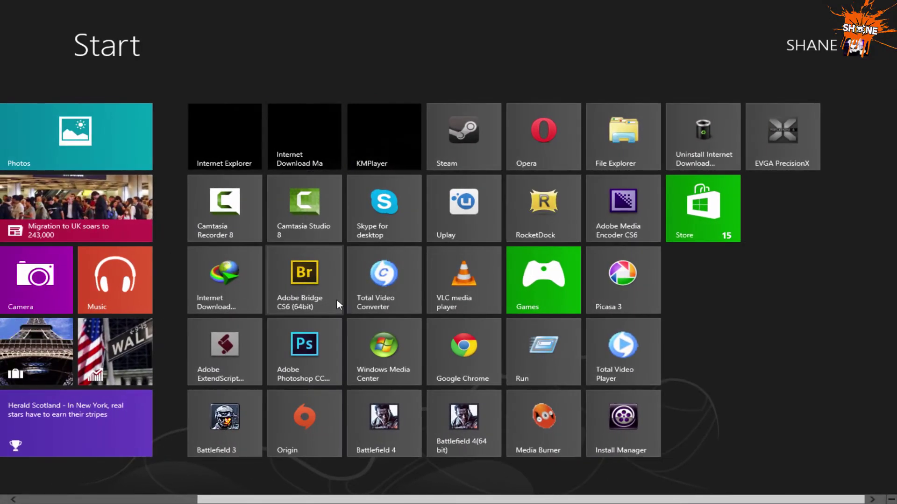
scroll(338, 300, "up", 3)
left_click(106, 142)
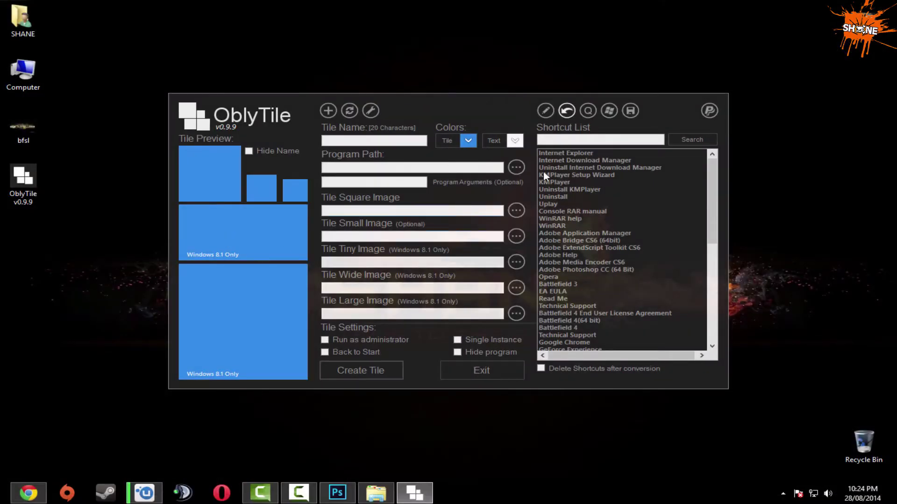
Convert the Uplay shortcut into a tile using screenshot 4 for all sizes.
left_click(551, 204)
left_click(516, 211)
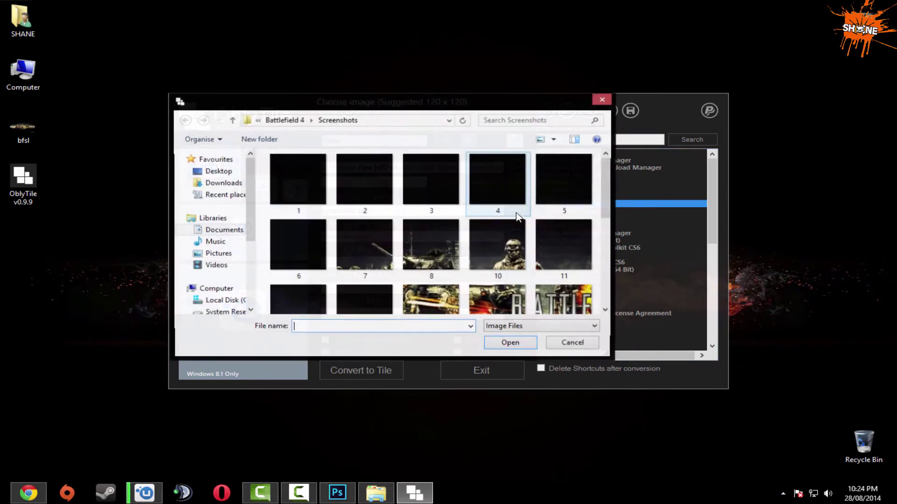
double_click(492, 189)
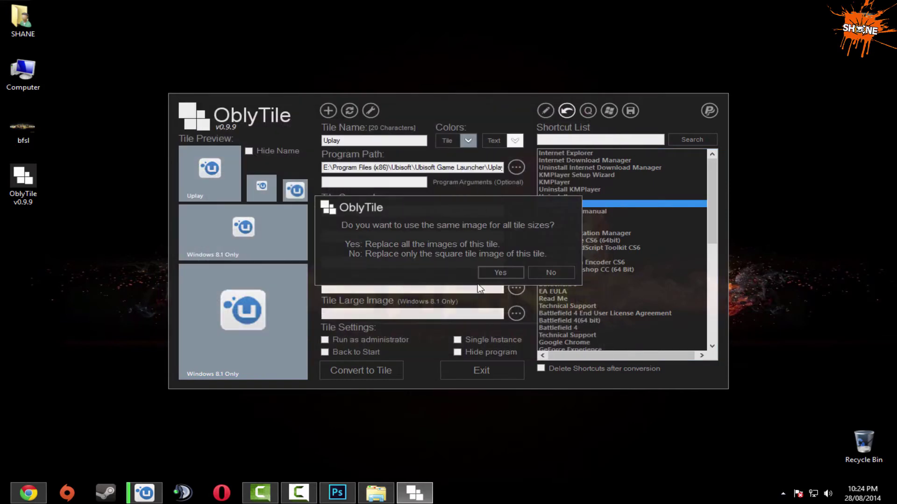
left_click(487, 271)
left_click(368, 371)
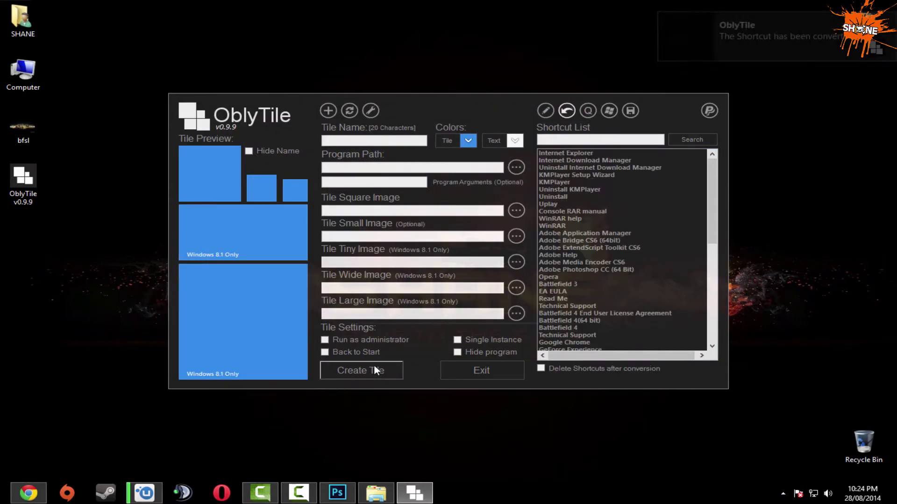
Drag the Uplay tile into the top row after KMPlayer and return to the desktop.
left_click(10, 497)
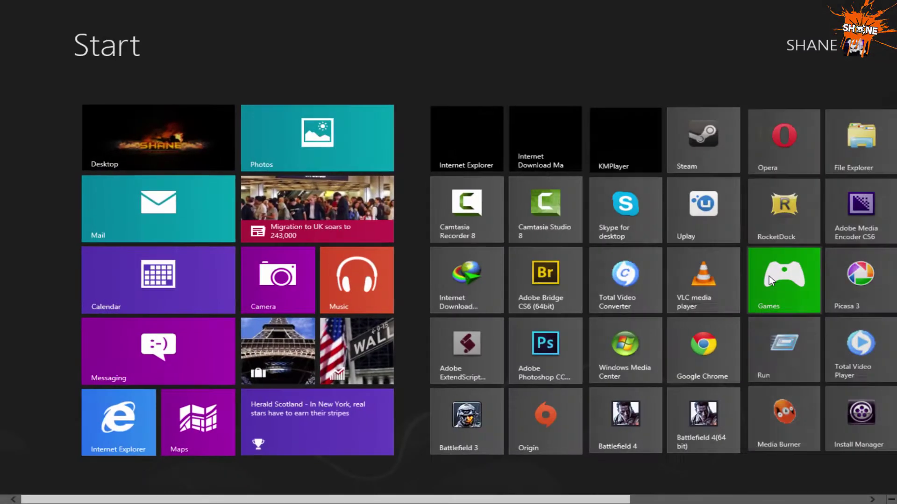
scroll(771, 278, "down", 5)
left_click_drag(783, 159, 361, 155)
scroll(838, 301, "up", 5)
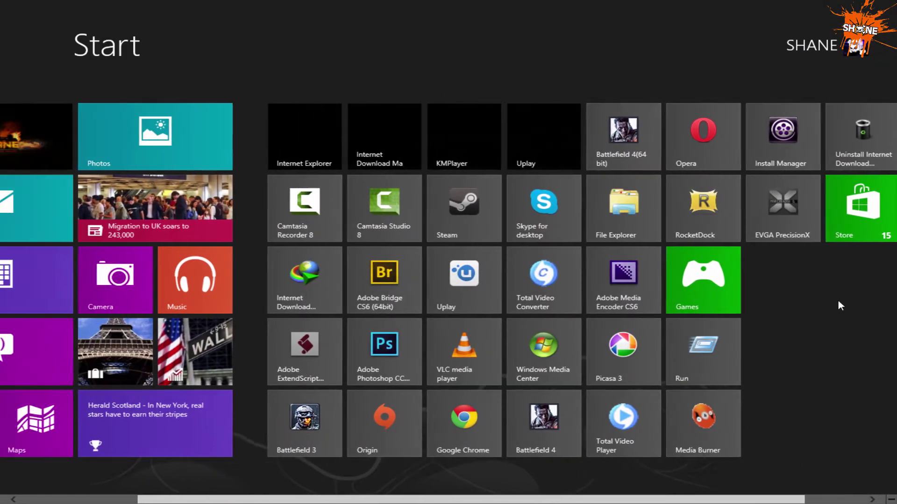
left_click(200, 147)
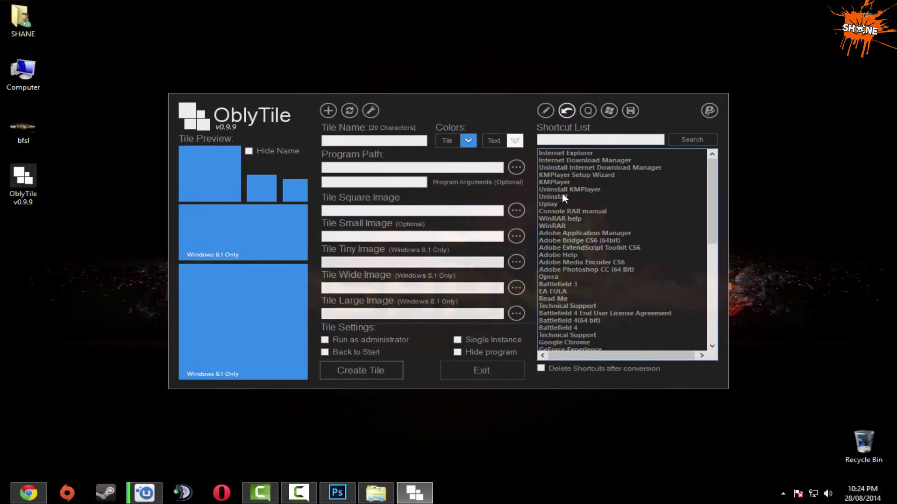
Convert the WinRAR shortcut into a tile with a screenshot image for all sizes.
left_click(554, 226)
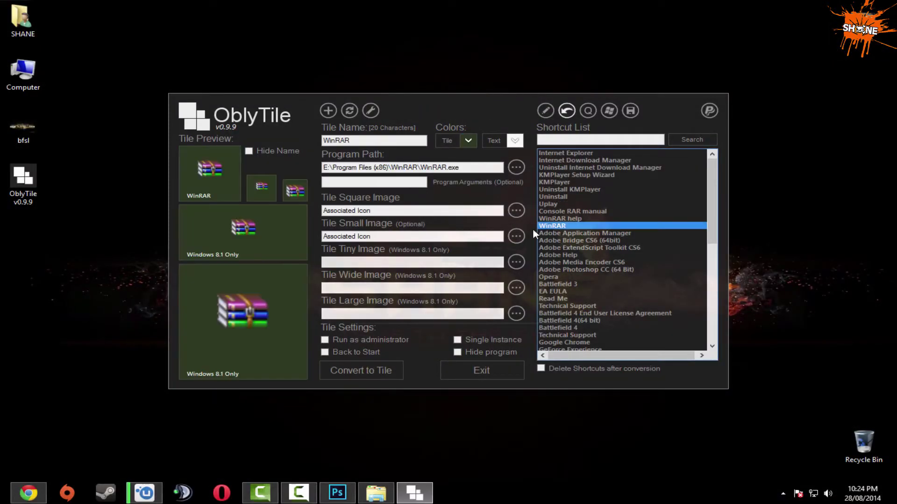
left_click(516, 211)
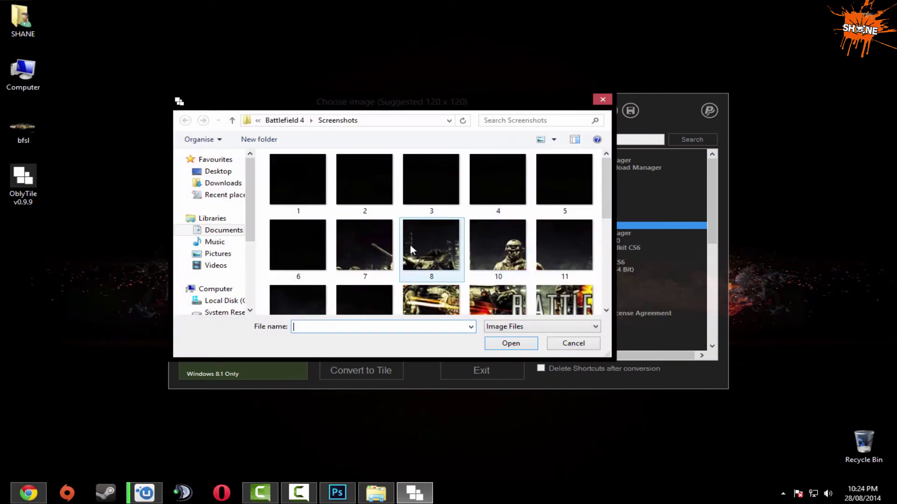
double_click(495, 198)
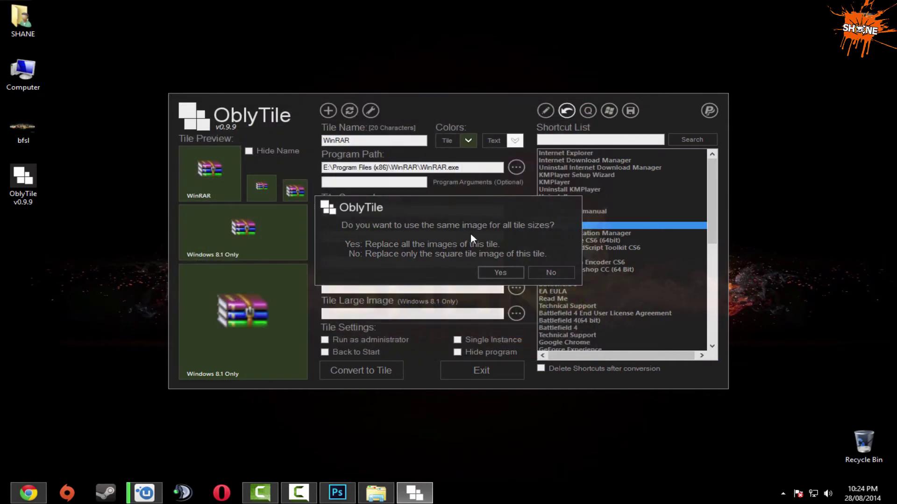
left_click(490, 270)
left_click(390, 364)
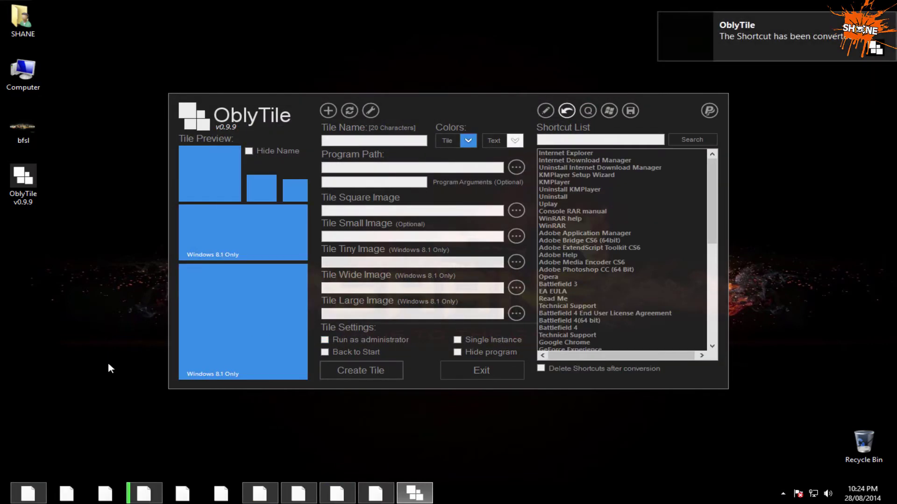
Select the new WinRAR tile on the Start screen, then go back to the desktop.
left_click(2, 502)
scroll(537, 306, "down", 5)
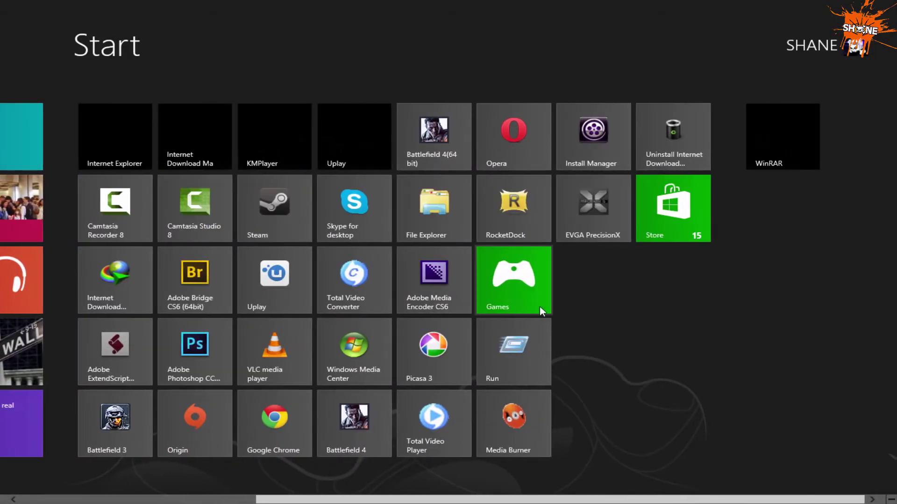
right_click(816, 168)
scroll(173, 298, "up", 5)
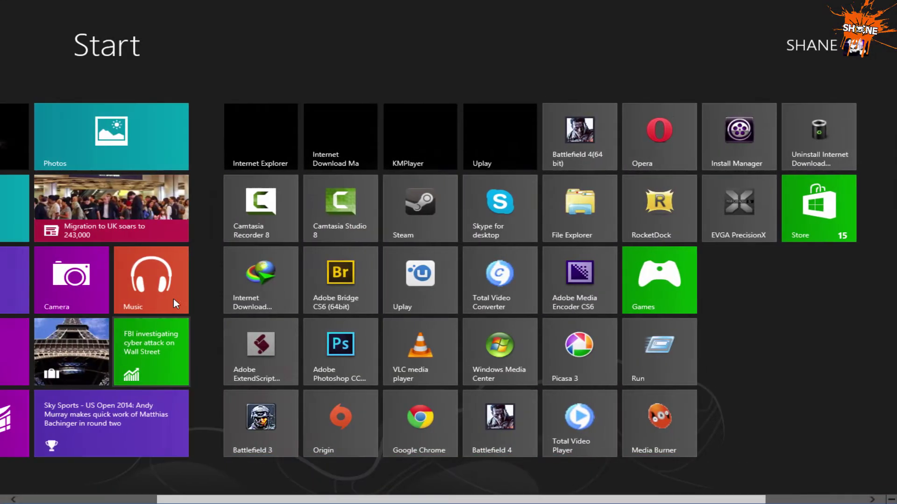
left_click(173, 138)
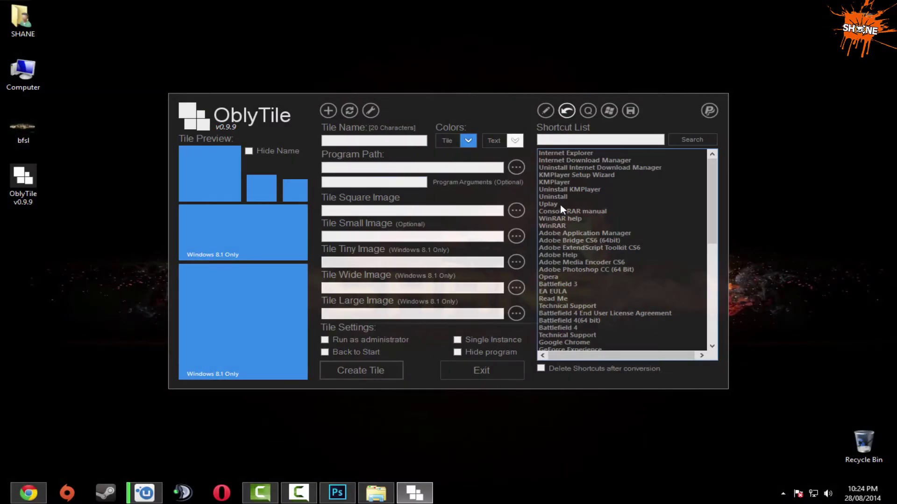
Redo the WinRAR tile conversion with a different screenshot image.
left_click(559, 225)
left_click(516, 212)
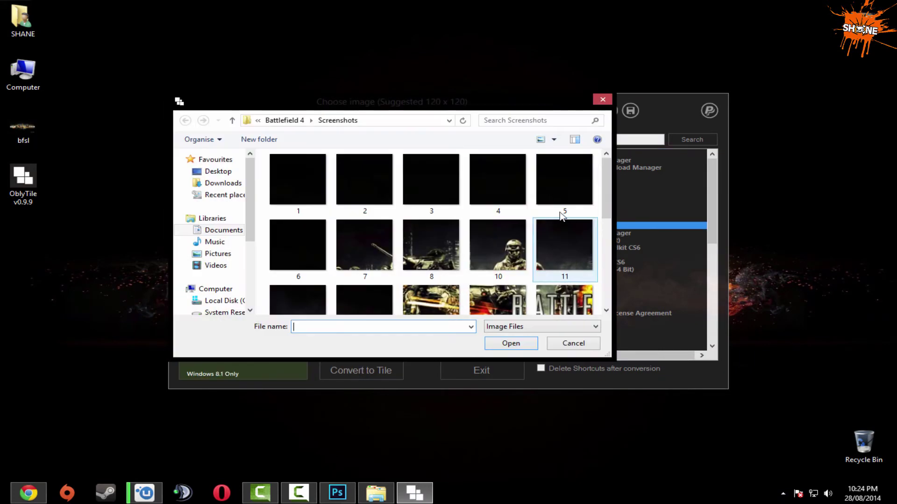
double_click(570, 191)
left_click(513, 271)
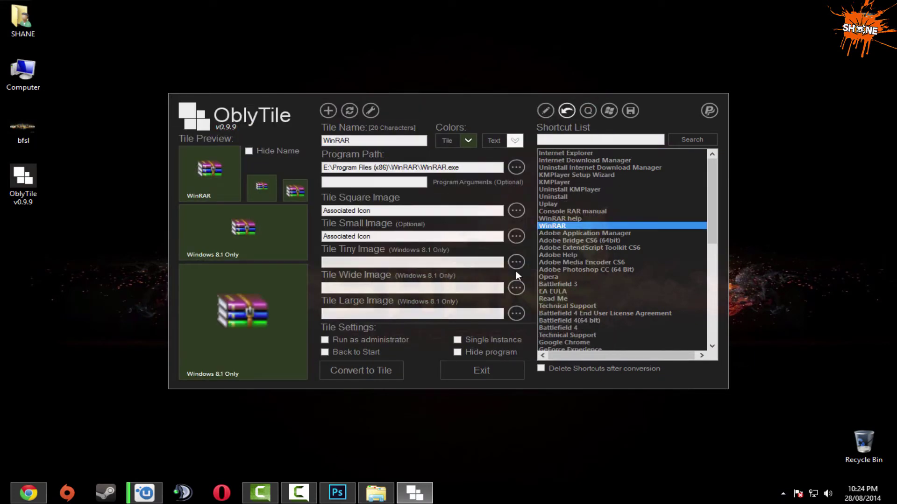
left_click(377, 373)
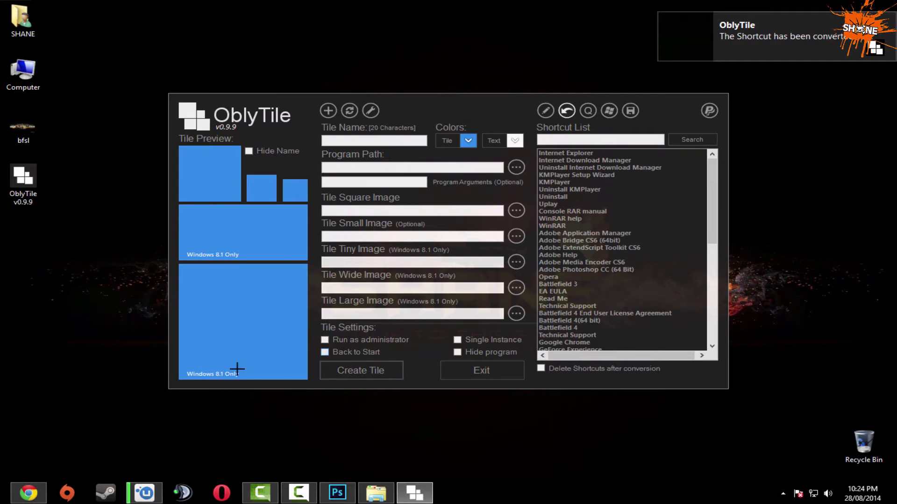
Drag the WinRAR tile into the top row after Uplay and return to the desktop.
left_click(2, 502)
scroll(582, 296, "down", 5)
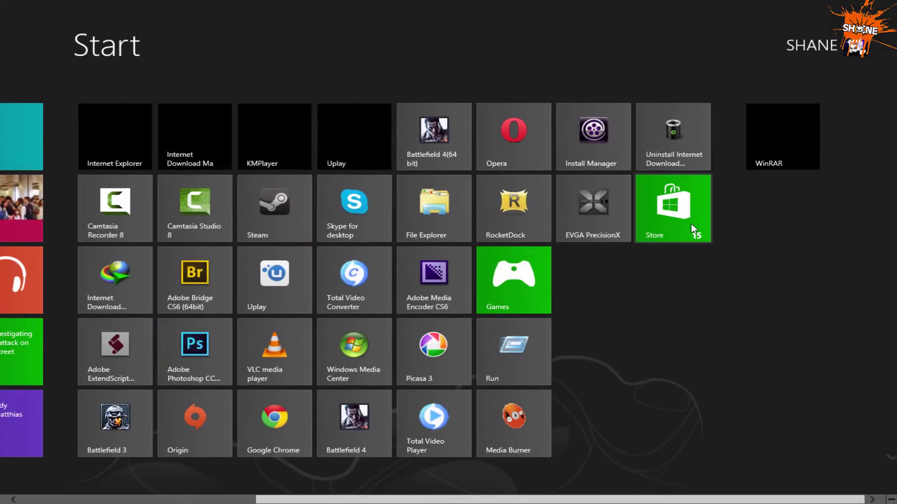
left_click_drag(782, 135, 419, 146)
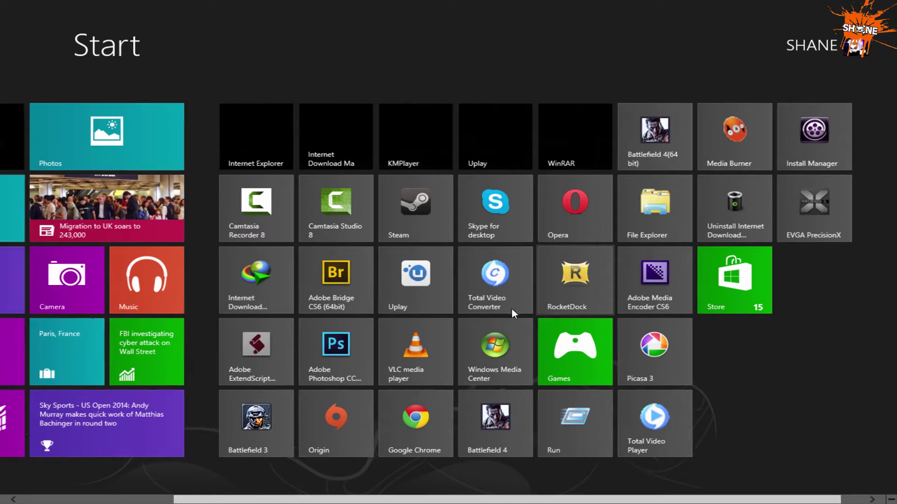
scroll(512, 310, "up", 3)
left_click(159, 148)
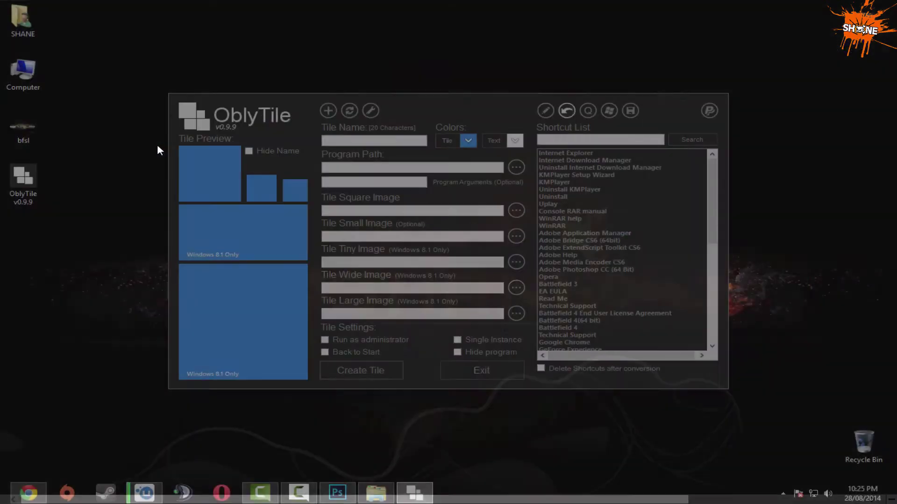
Check the Start-screen mockup in Photoshop, then convert Adobe Bridge CS6 (64bit) into a screenshot tile.
left_click(337, 493)
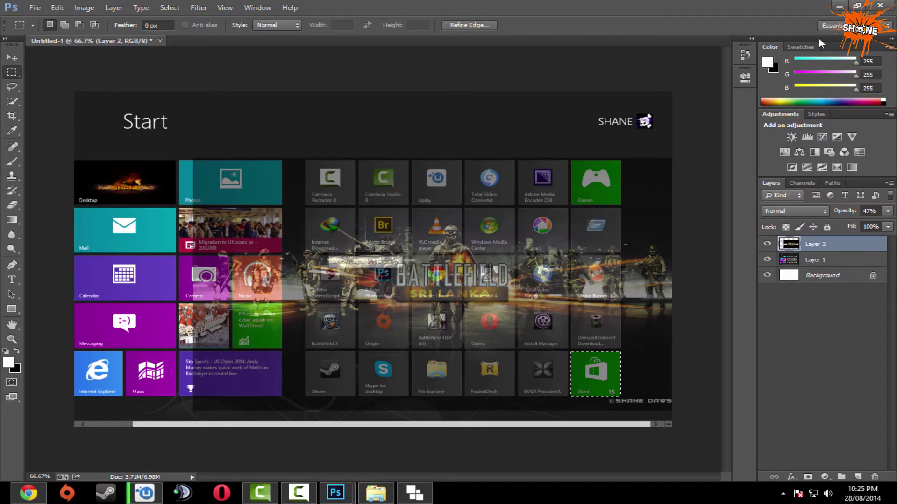
left_click(842, 6)
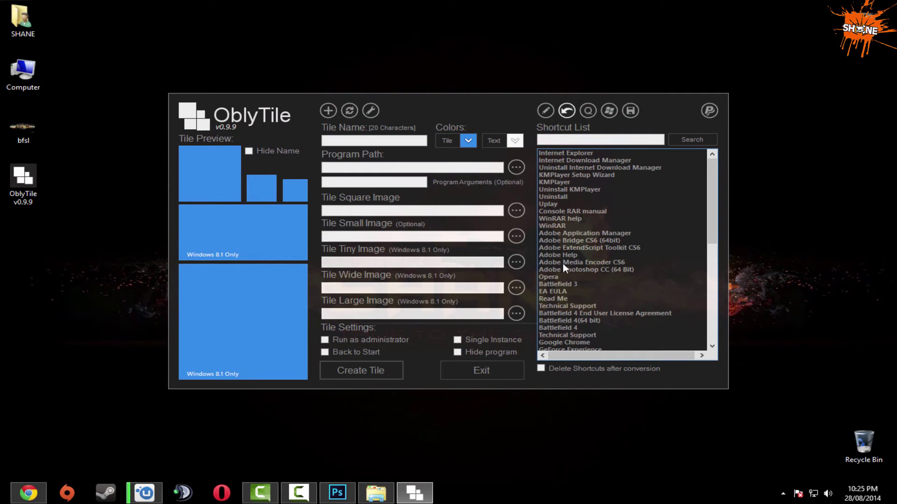
left_click(565, 242)
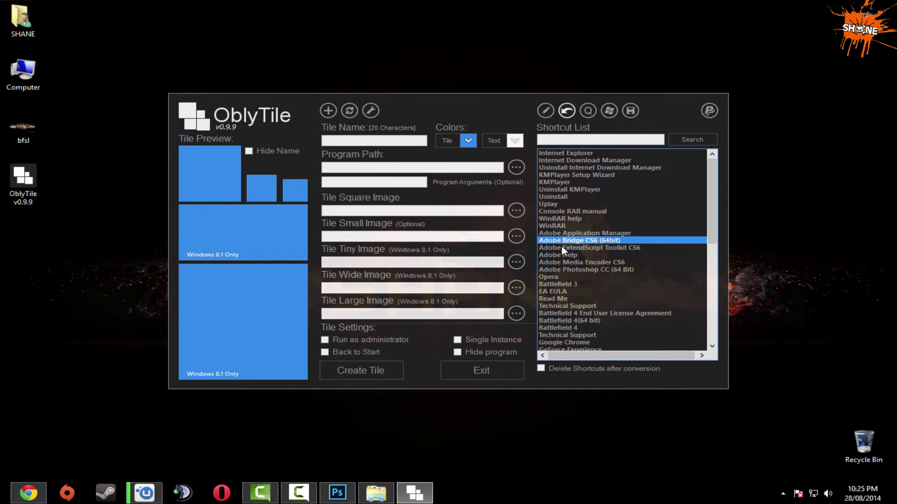
left_click(516, 214)
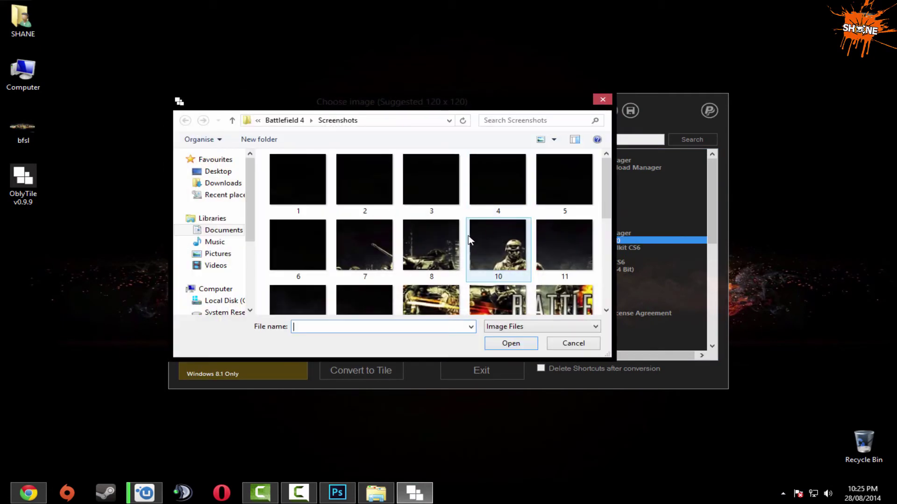
double_click(286, 254)
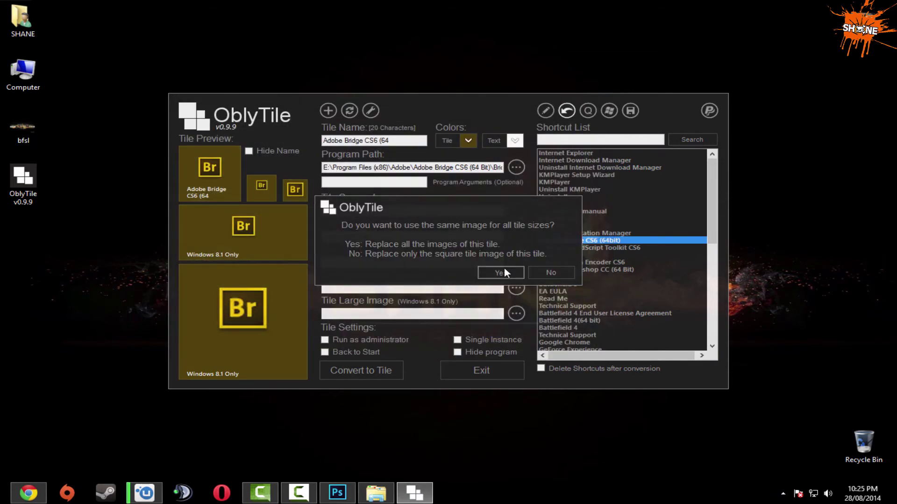
left_click(503, 271)
left_click(372, 368)
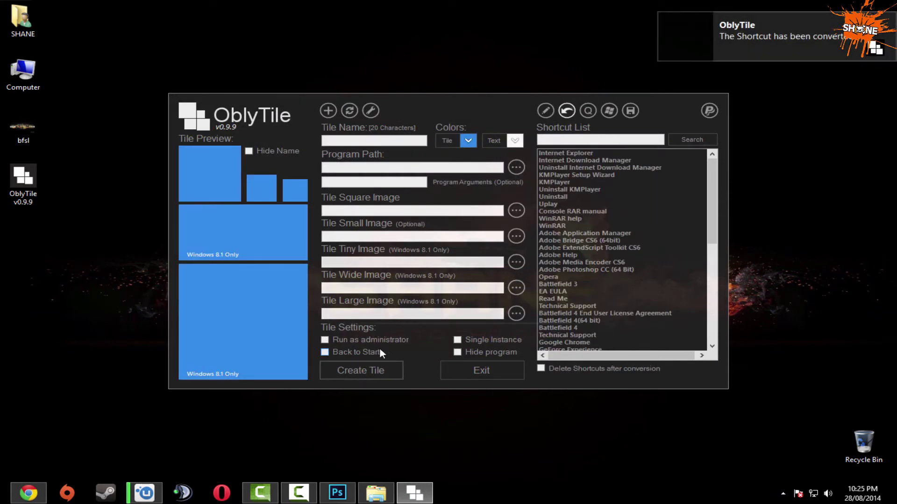
Place the Adobe Bridge tile after WinRAR in the top row, then load Opera's shortcut.
left_click(29, 492)
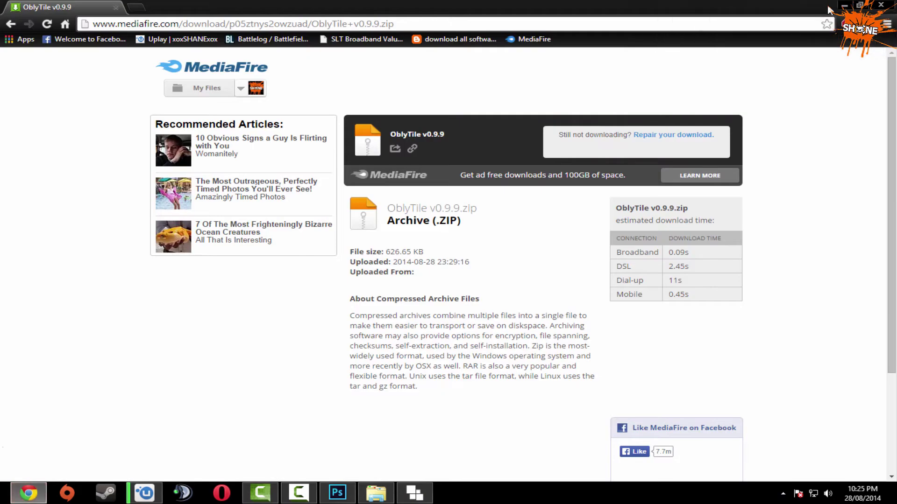
left_click(832, 7)
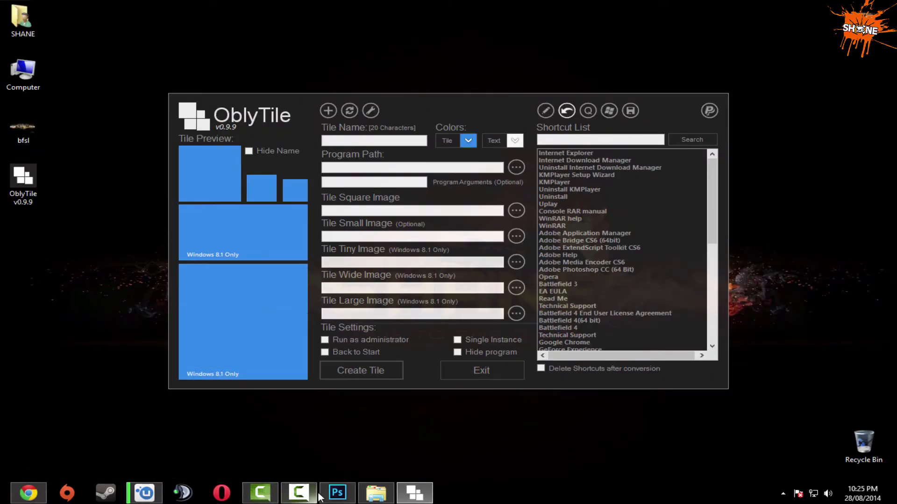
mouse_move(410, 500)
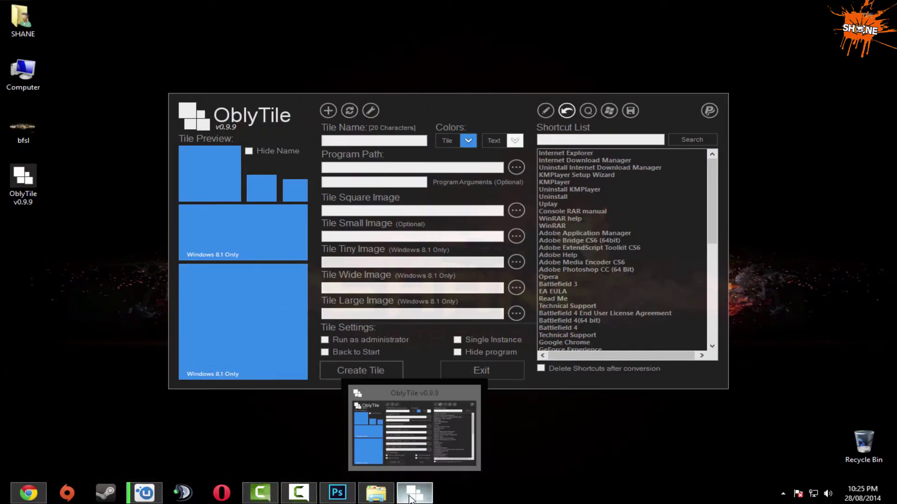
left_click(3, 502)
scroll(650, 235, "down", 3)
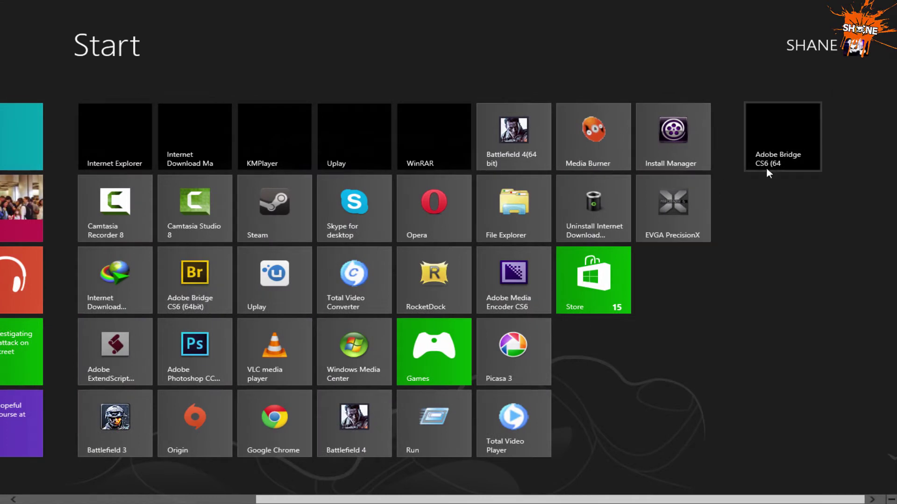
left_click_drag(766, 168, 516, 152)
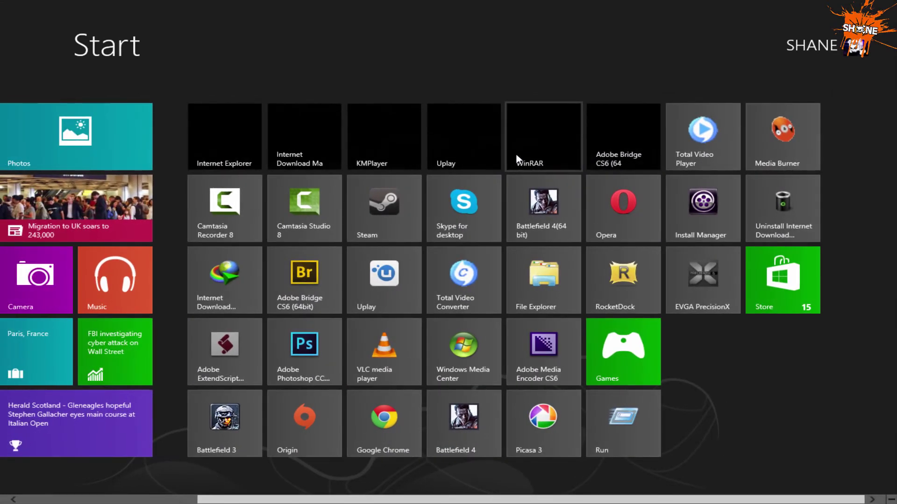
scroll(6, 455, "up", 1)
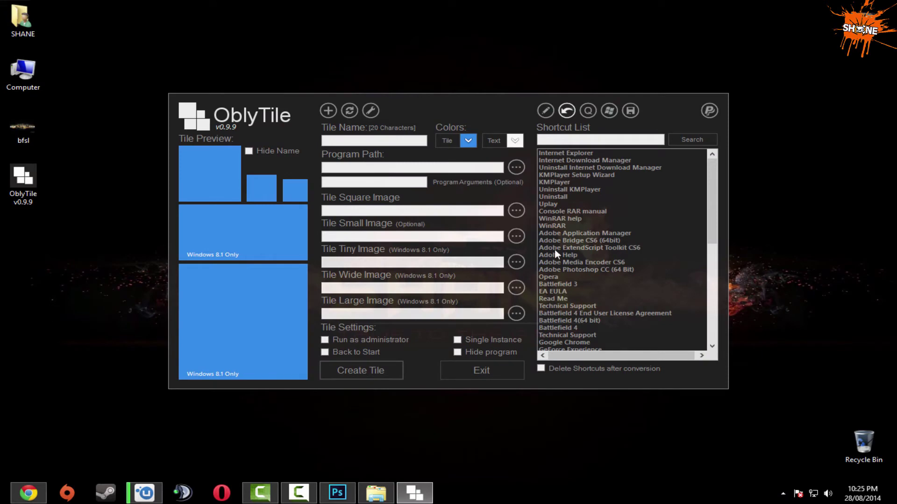
left_click(556, 278)
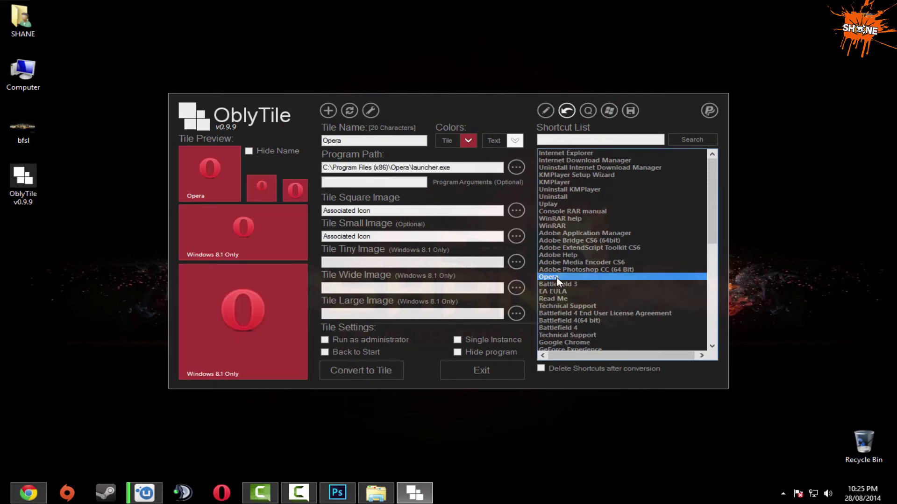
Give the Opera tile a screenshot image for every size and convert it.
left_click(516, 211)
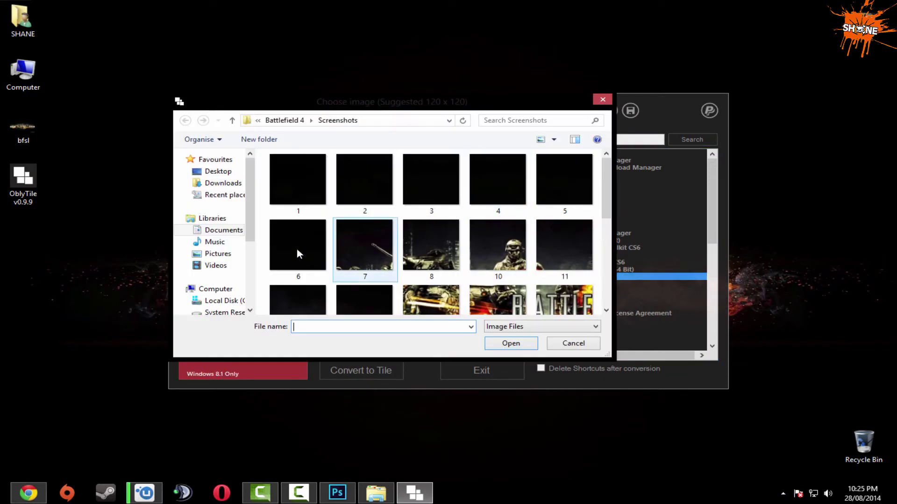
double_click(355, 244)
left_click(509, 274)
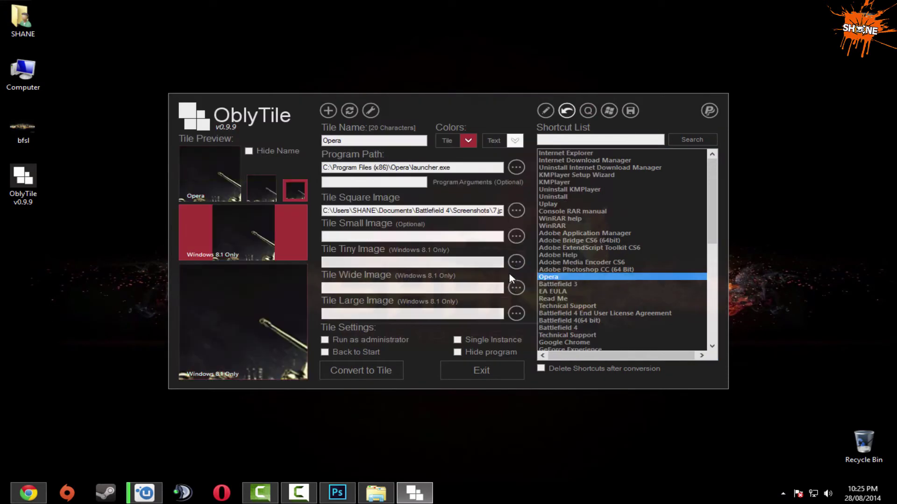
left_click(368, 372)
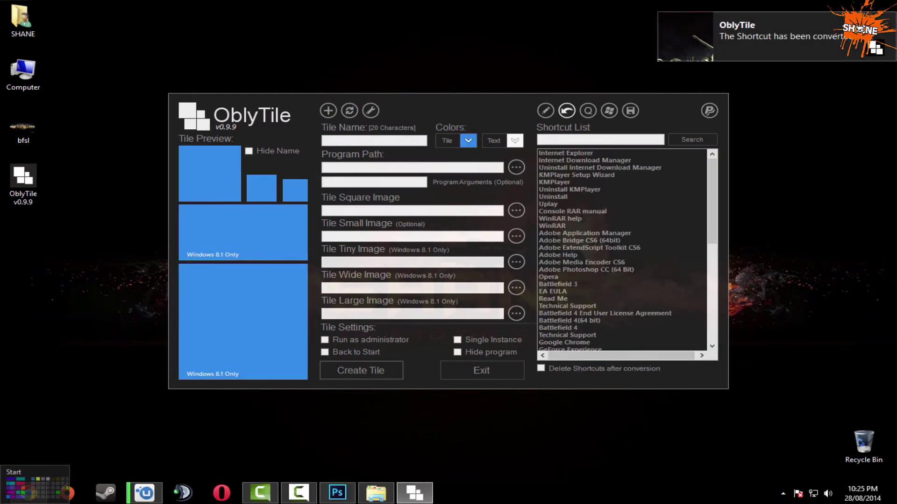
Put Opera at the start of row 2, moving Origin and Battlefield 4 down to row 4.
left_click(5, 500)
scroll(784, 289, "down", 2)
left_click_drag(764, 144, 99, 219)
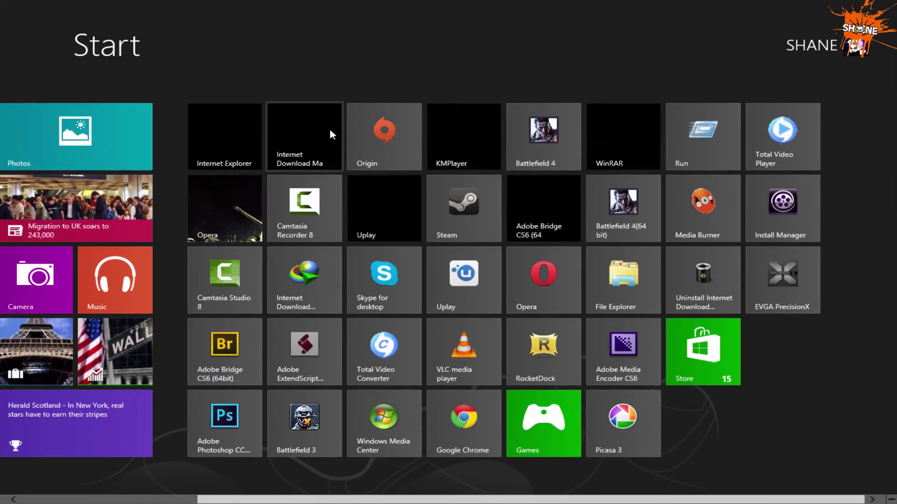
left_click_drag(373, 135, 389, 318)
left_click_drag(537, 133, 554, 356)
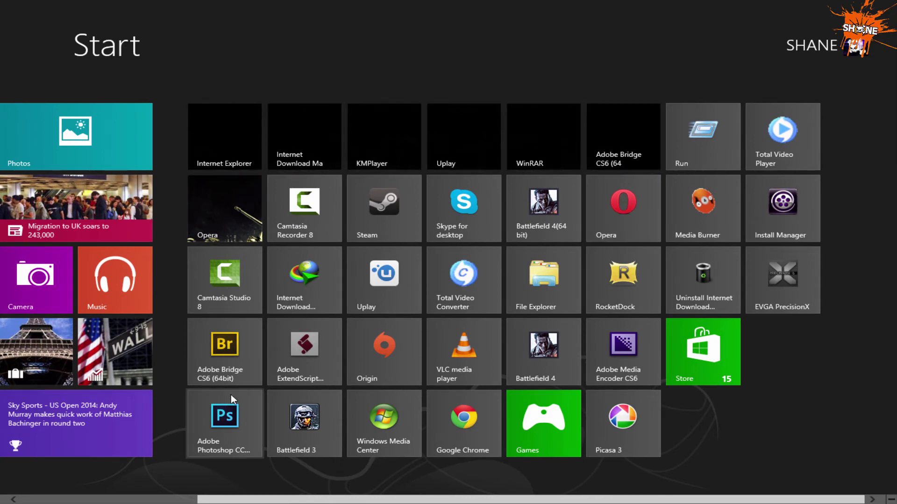
scroll(230, 394, "up", 3)
key("super")
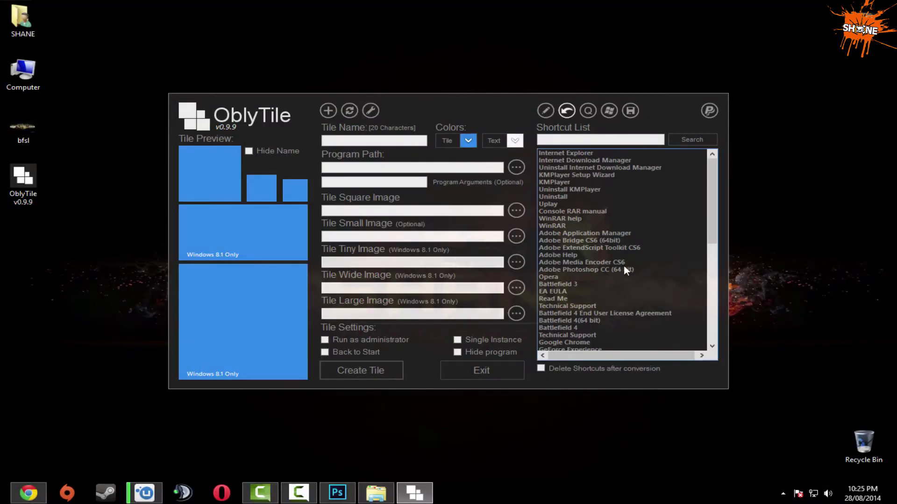
Convert the Battlefield 3 shortcut into a tile using screenshot 8 for every size.
left_click(556, 284)
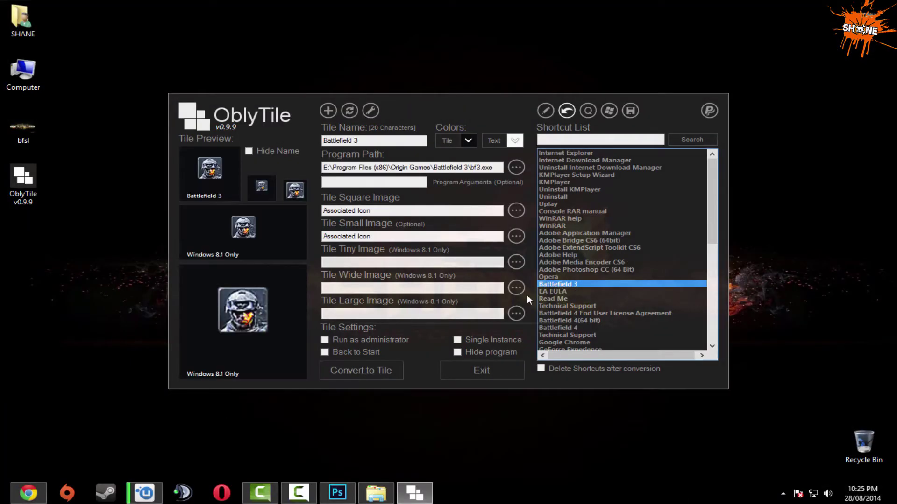
left_click(510, 212)
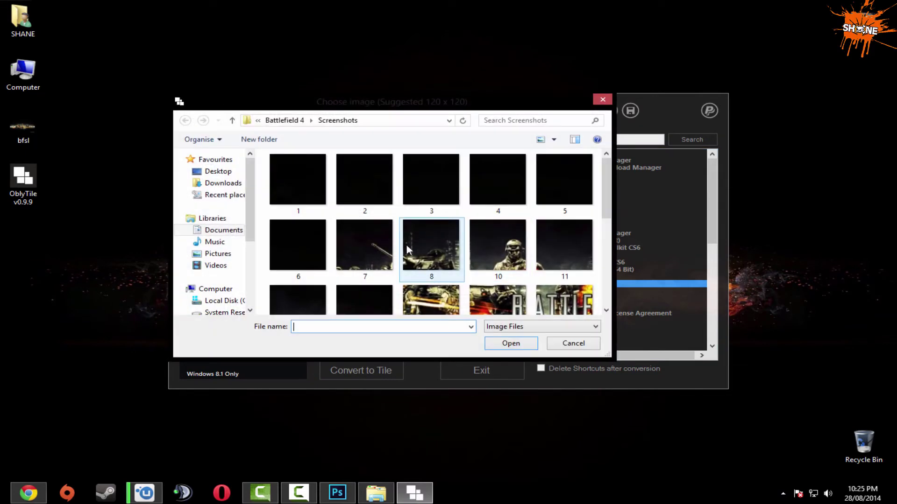
left_click(453, 242)
double_click(453, 240)
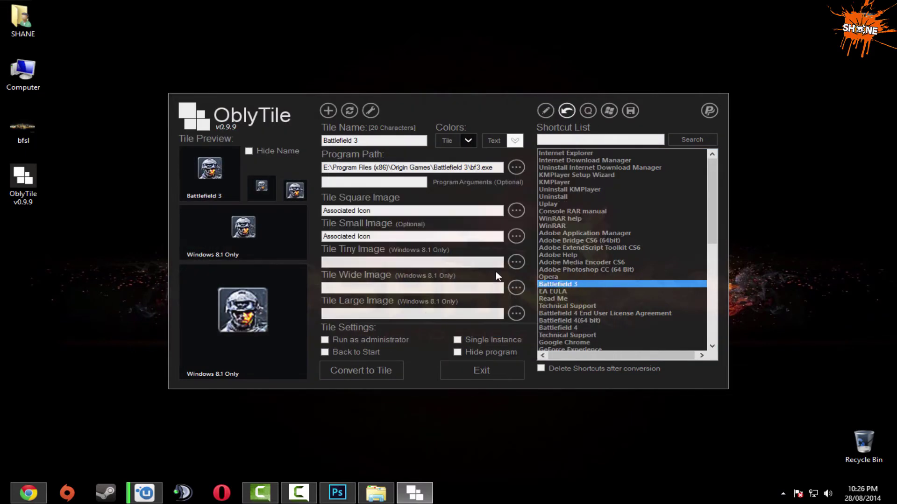
left_click(495, 271)
left_click(374, 368)
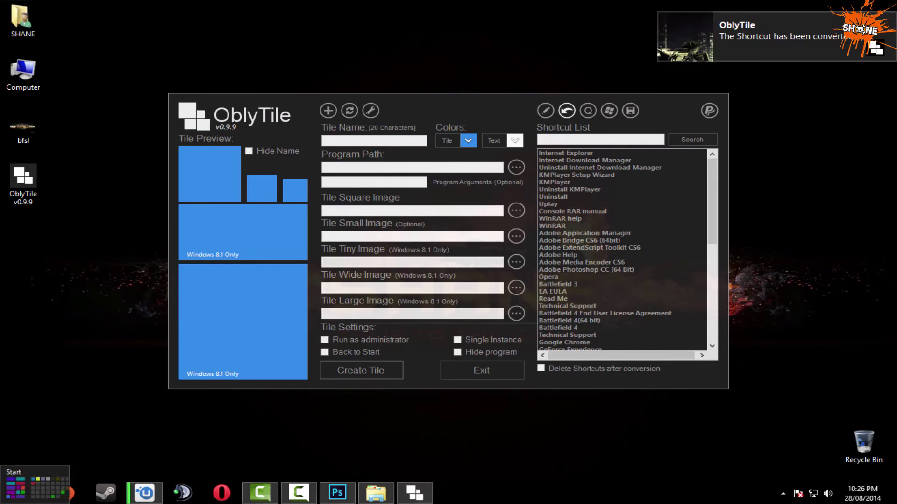
Place Battlefield 3 beside Opera, moving the old Battlefield 3 tile to row 4 and Chrome to row 3.
left_click(3, 501)
left_click_drag(799, 147, 216, 229)
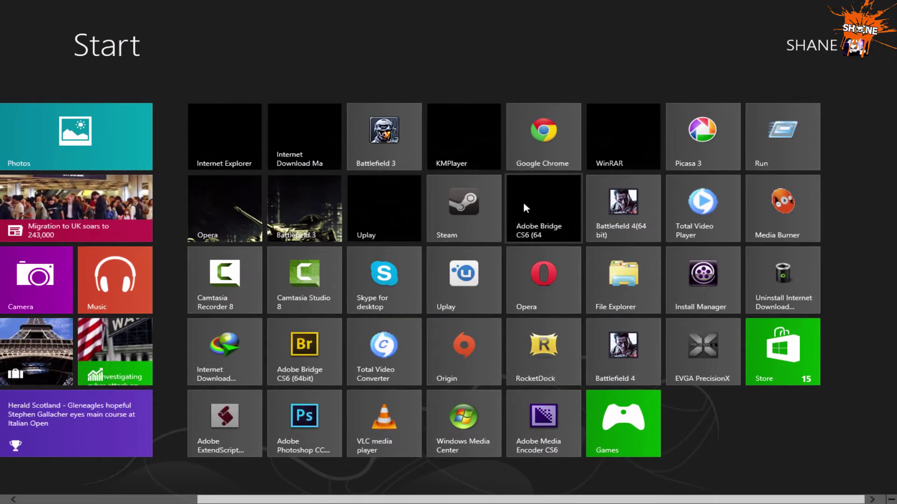
left_click_drag(384, 135, 381, 343)
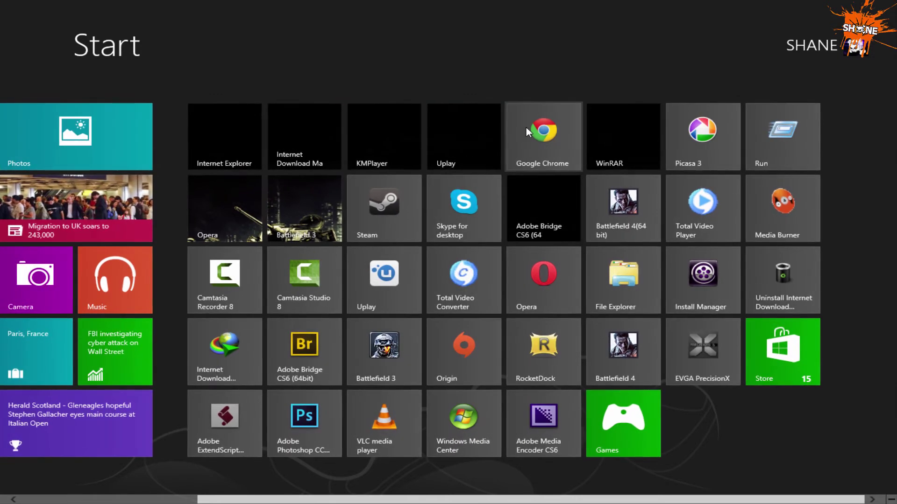
left_click_drag(526, 127, 535, 296)
scroll(351, 294, "up", 3)
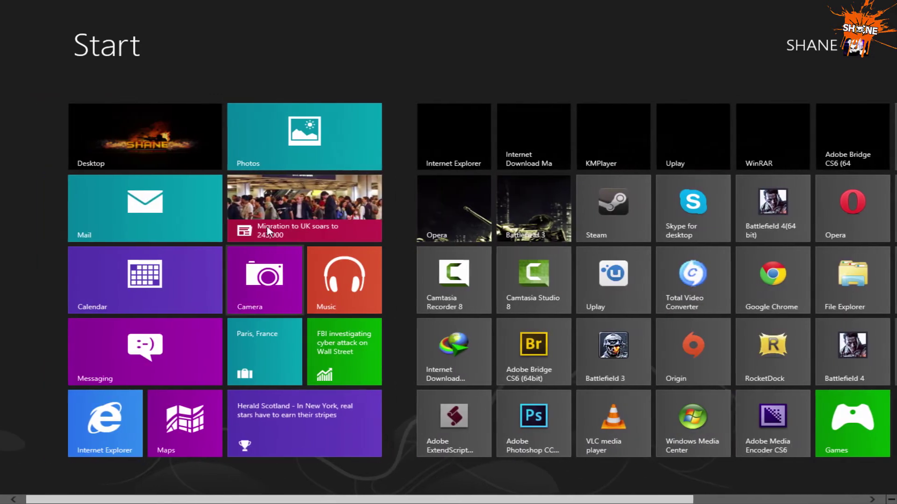
left_click(186, 130)
Convert the Battlefield 4(64 bit) shortcut into a tile using screenshot 10 for every size.
left_click(560, 320)
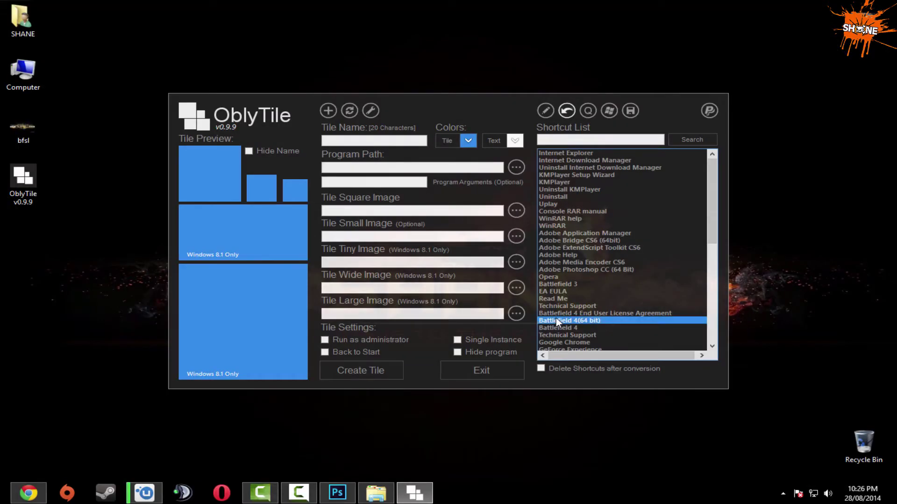
left_click(518, 214)
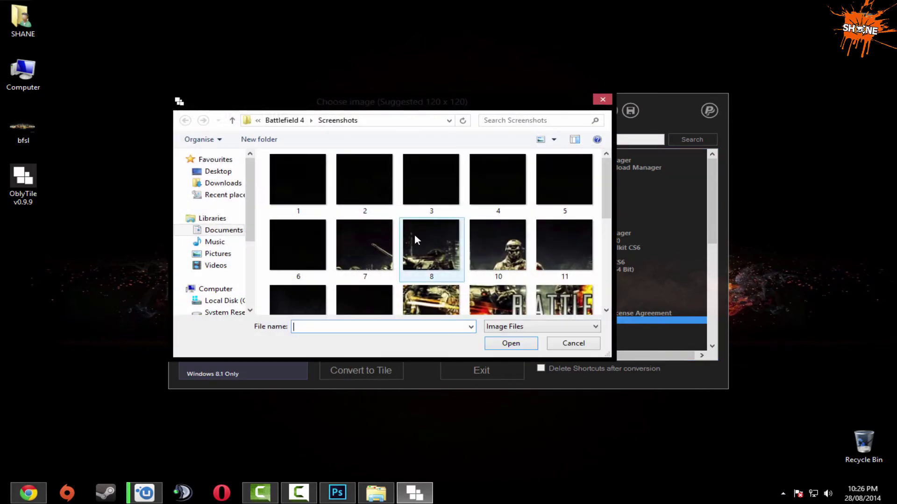
double_click(483, 246)
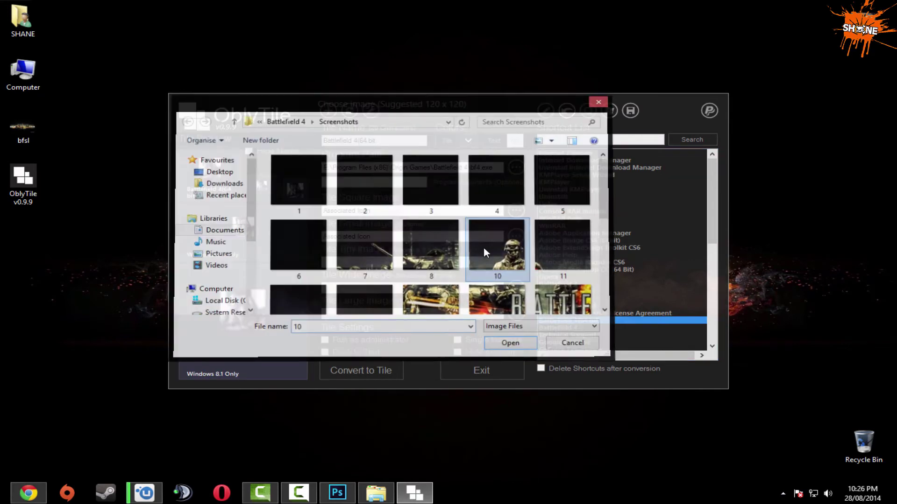
left_click(514, 272)
left_click(392, 365)
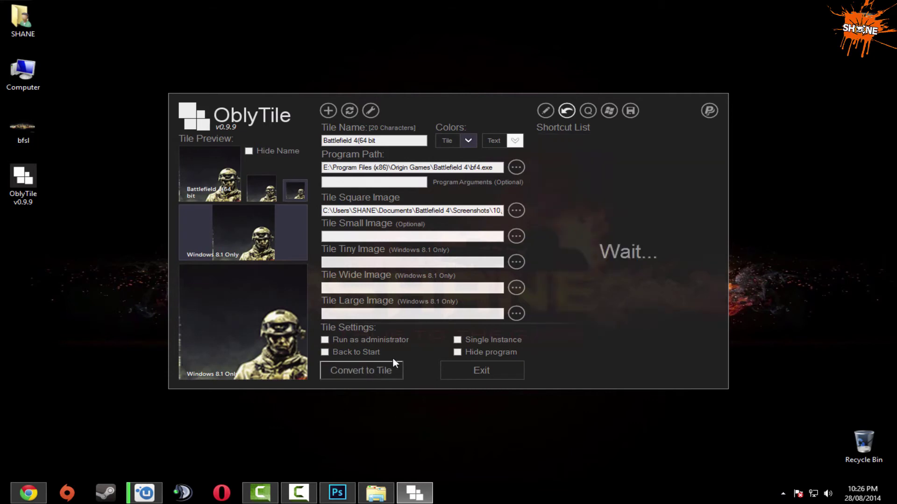
Place Battlefield 4 third in row 2, moving Windows Media Center and Games further down.
left_click(7, 497)
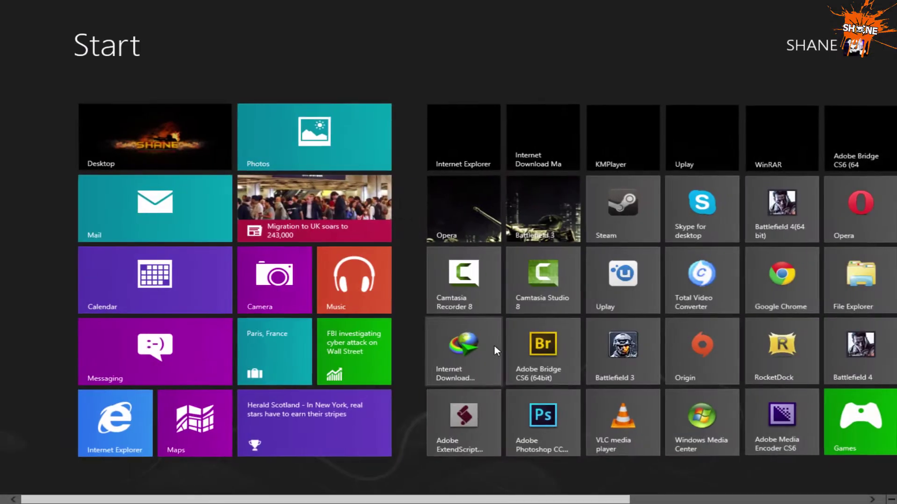
scroll(494, 346, "down", 3)
left_click_drag(614, 200, 291, 226)
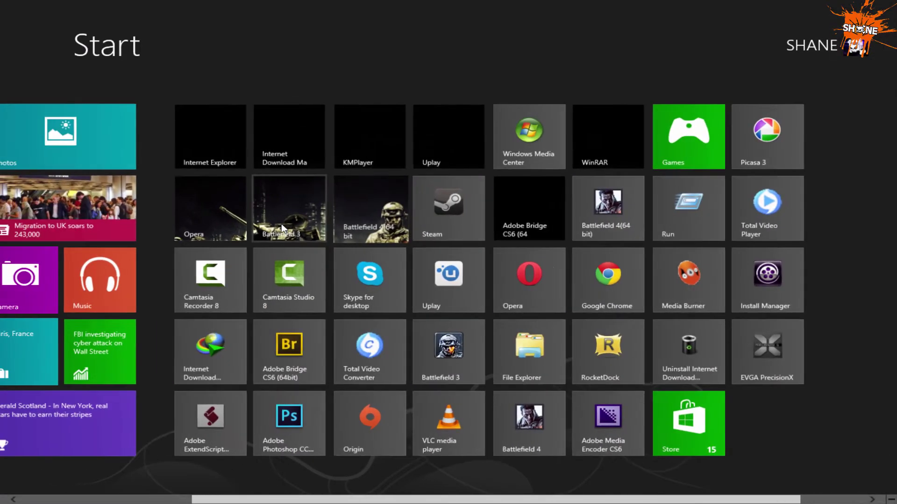
left_click_drag(528, 130, 523, 355)
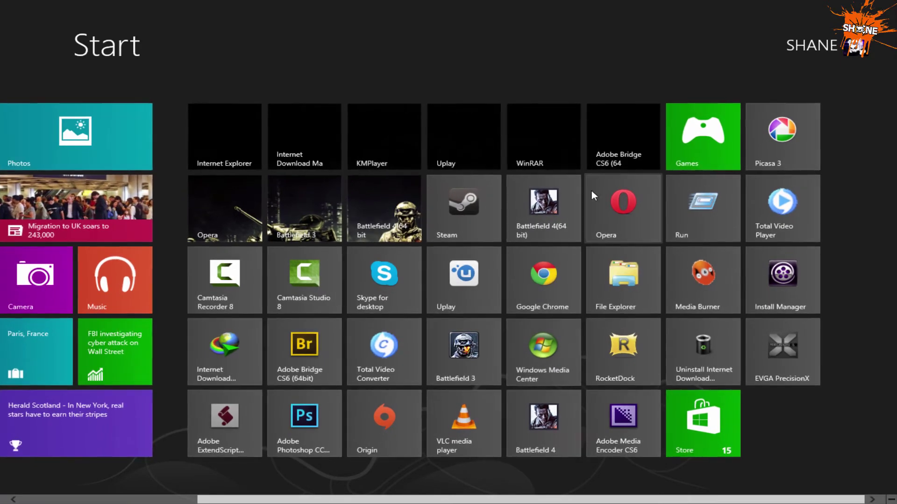
left_click_drag(700, 136, 694, 293)
scroll(78, 110, "up", 5)
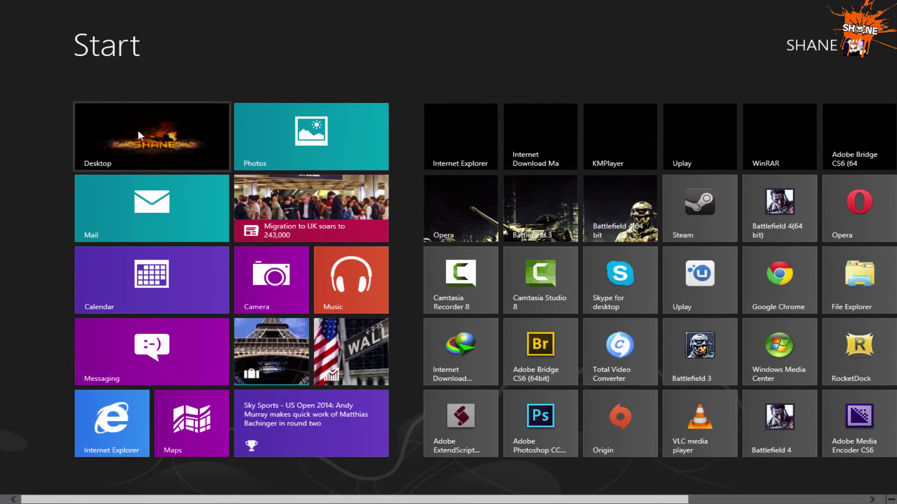
left_click(139, 131)
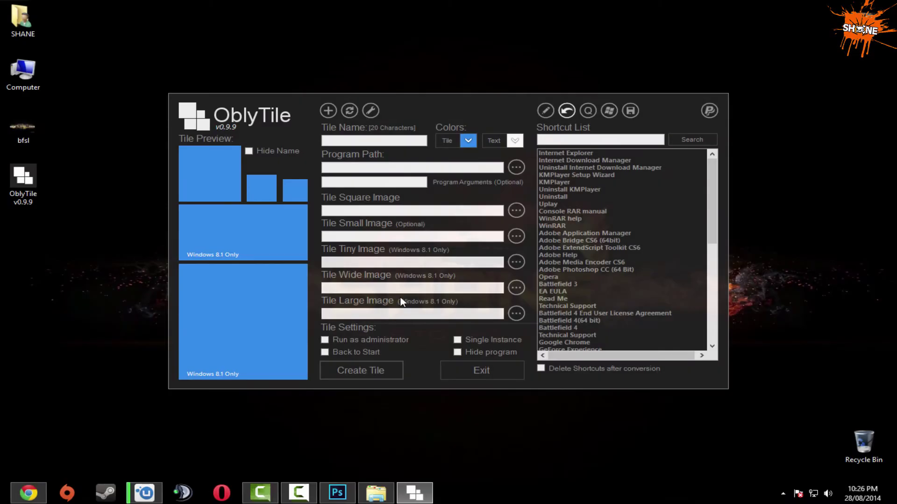
Convert the Adobe Photoshop CC (64 Bit) shortcut into a tile using screenshot 11.
left_click(565, 270)
left_click(516, 210)
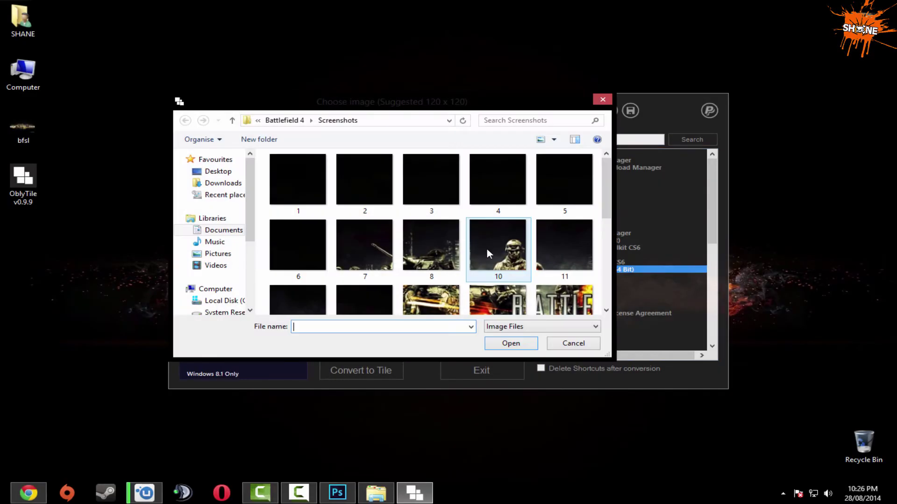
double_click(545, 256)
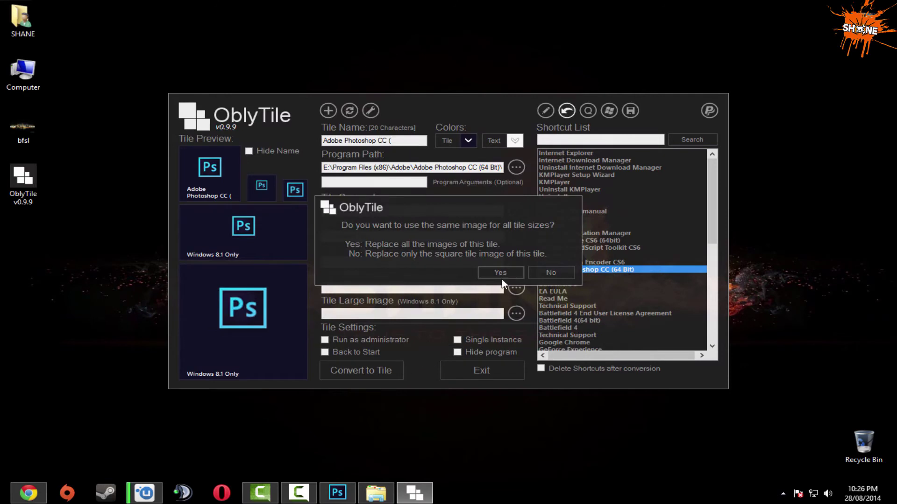
left_click(501, 273)
left_click(379, 371)
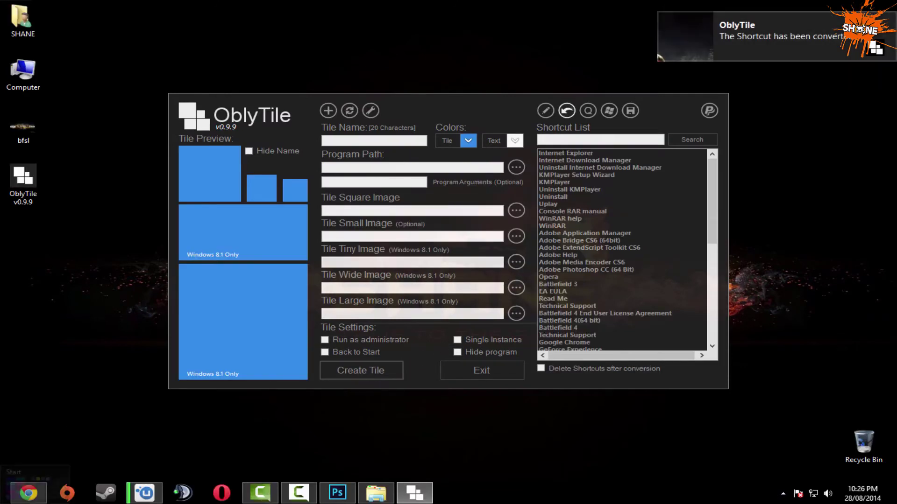
Drag the Photoshop tile into fourth place in row 2 and return to the desktop.
left_click(3, 502)
scroll(763, 258, "down", 5)
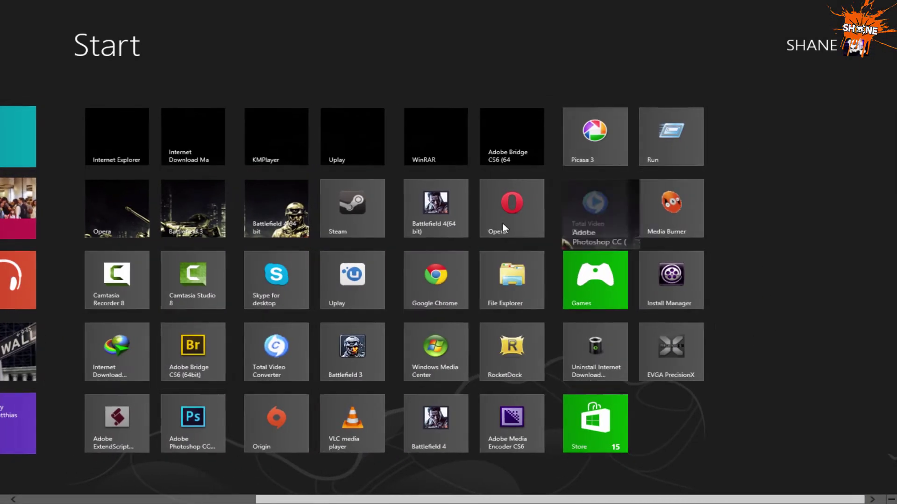
left_click_drag(503, 223, 378, 204)
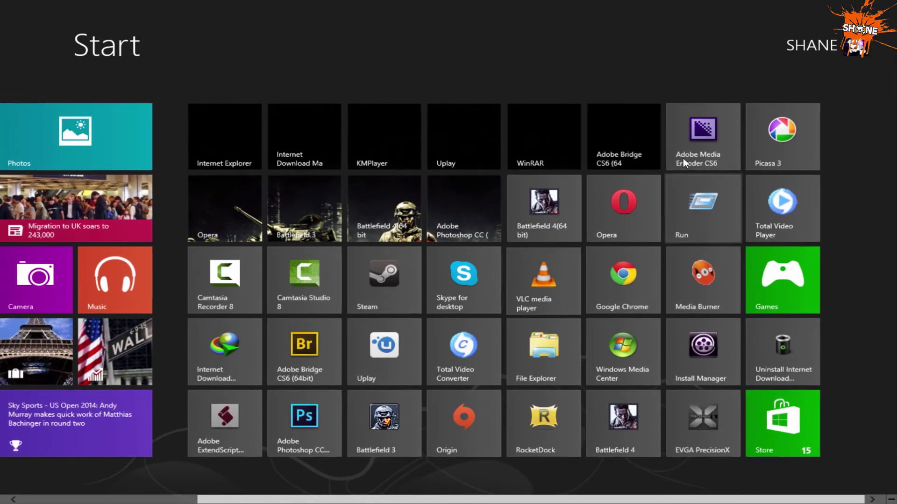
scroll(501, 325, "up", 5)
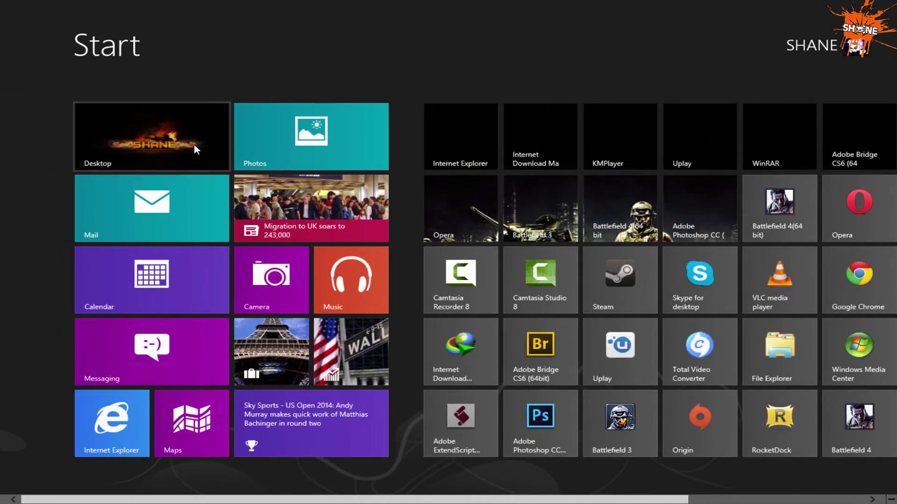
left_click(194, 146)
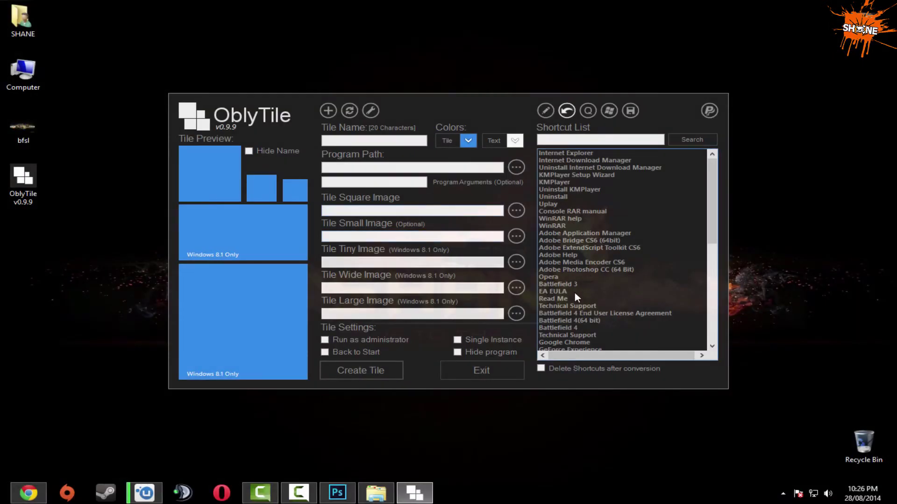
Convert the Battlefield 3 shortcut into a tile using screenshot 12 for all sizes.
left_click(557, 284)
scroll(562, 281, "down", 1)
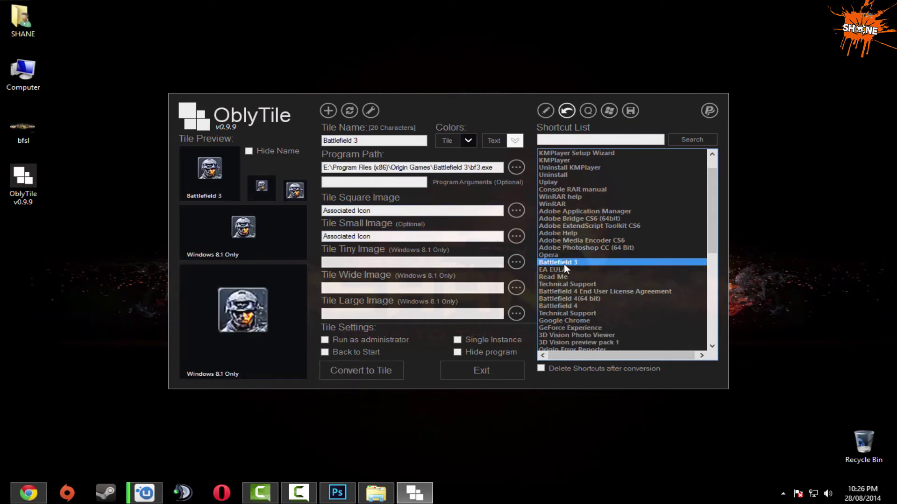
left_click(514, 211)
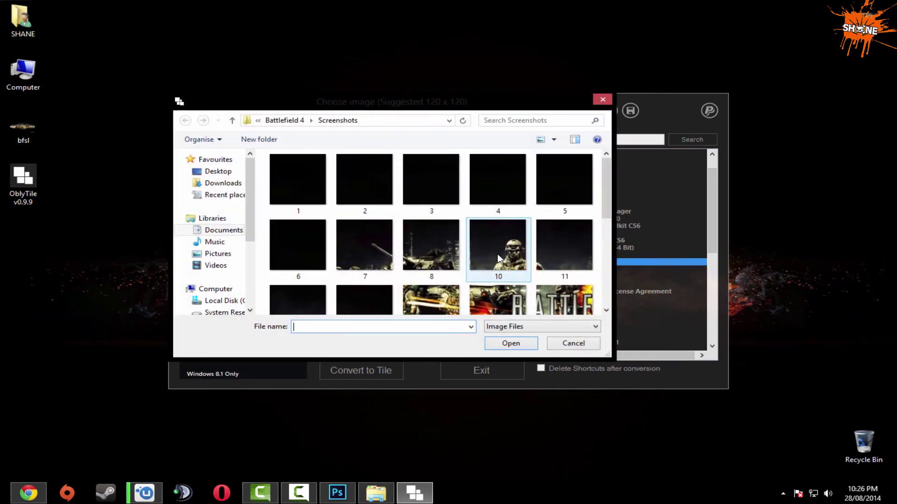
left_click(359, 302)
scroll(405, 278, "down", 1)
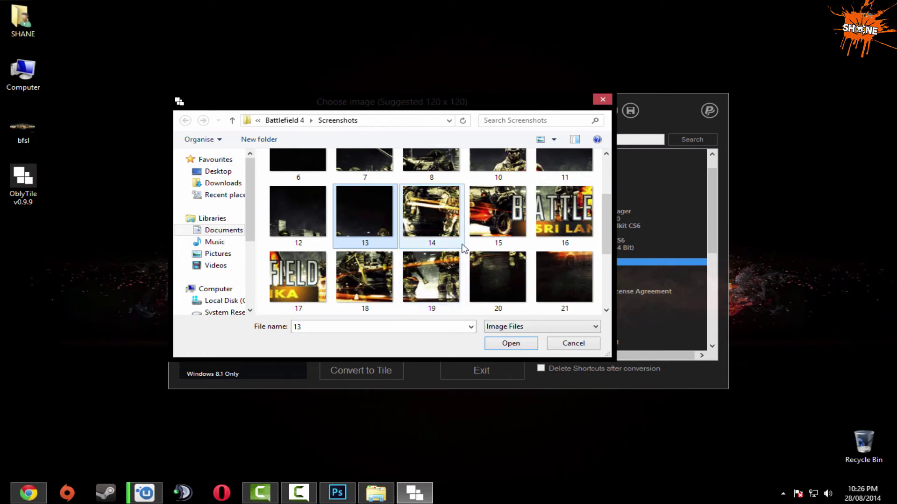
scroll(504, 236, "up", 1)
double_click(320, 260)
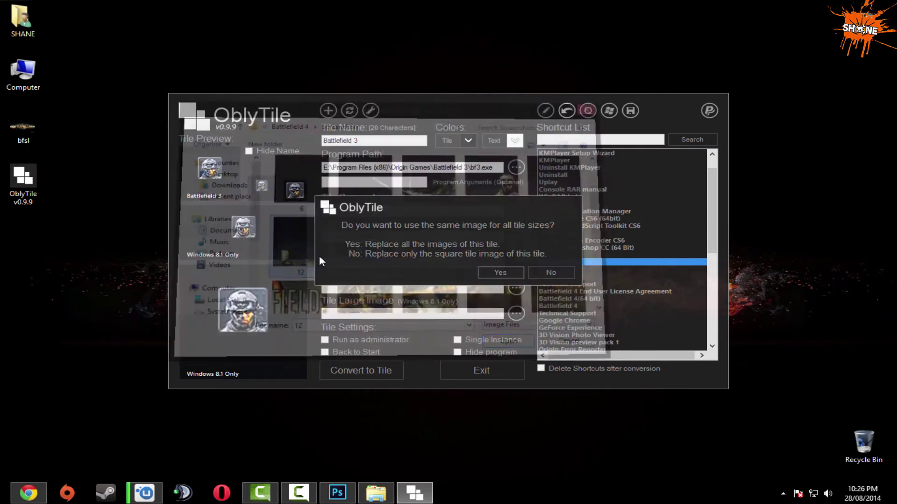
left_click(500, 273)
left_click(369, 363)
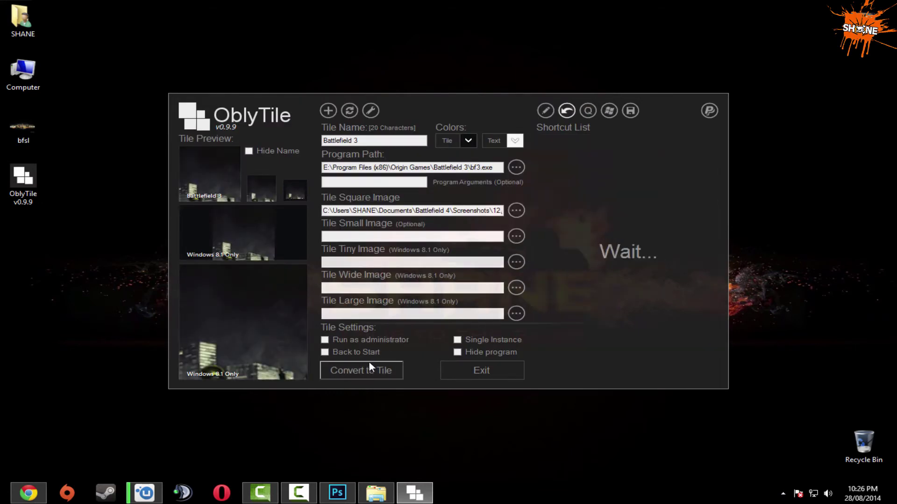
Move the new Battlefield 3 tile into Start's main group after Photoshop, then return to the desktop.
left_click(15, 502)
scroll(715, 311, "down", 3)
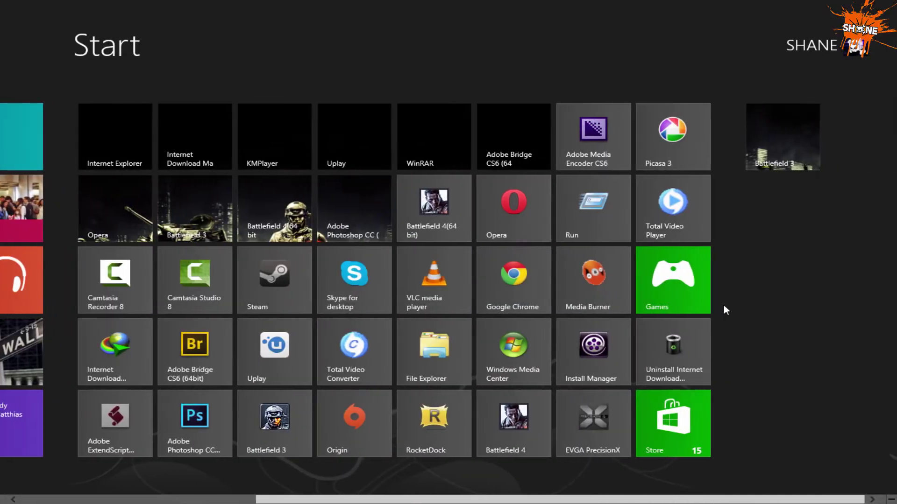
left_click_drag(800, 155, 444, 222)
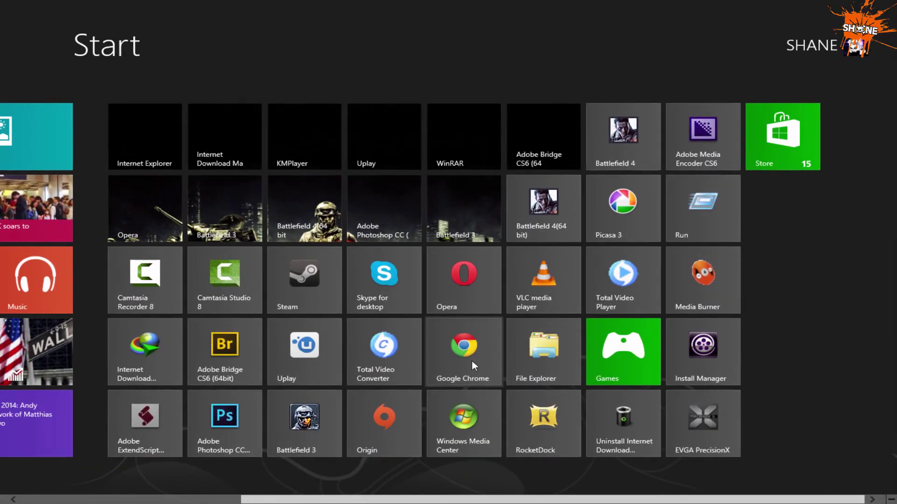
scroll(472, 361, "up", 3)
left_click(177, 160)
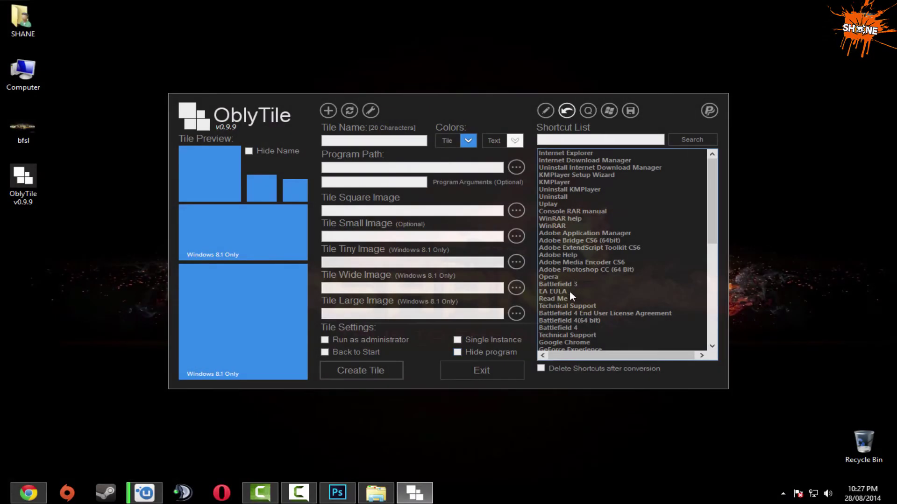
Turn Google Chrome into a screenshot 13 tile and place it after Battlefield 3 on Start.
left_click(568, 299)
scroll(564, 304, "down", 4)
left_click(570, 256)
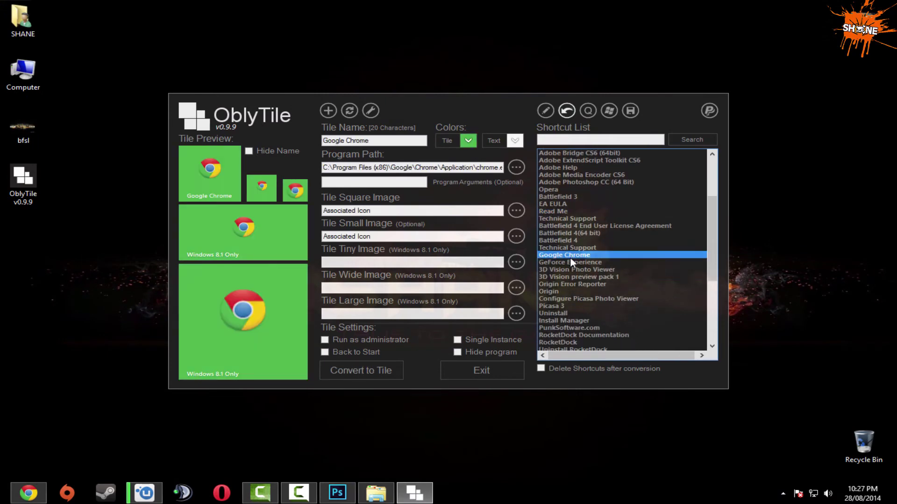
left_click(516, 213)
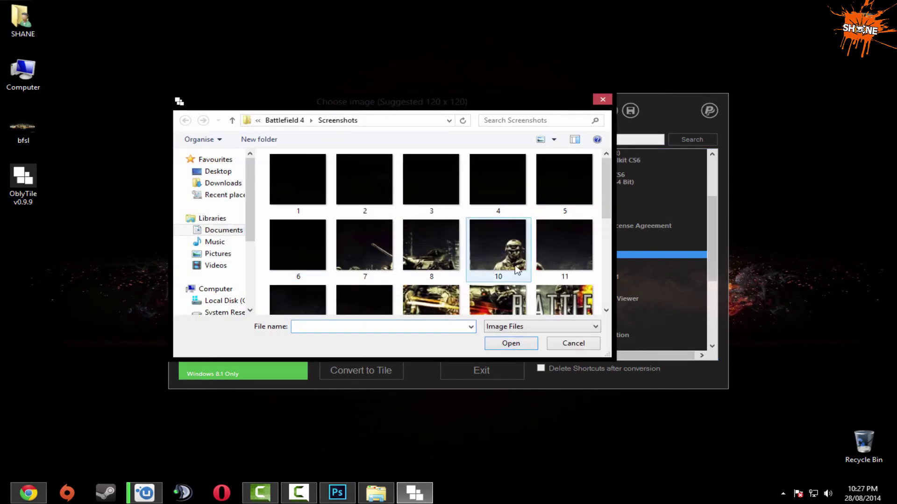
left_click_drag(607, 206, 610, 232)
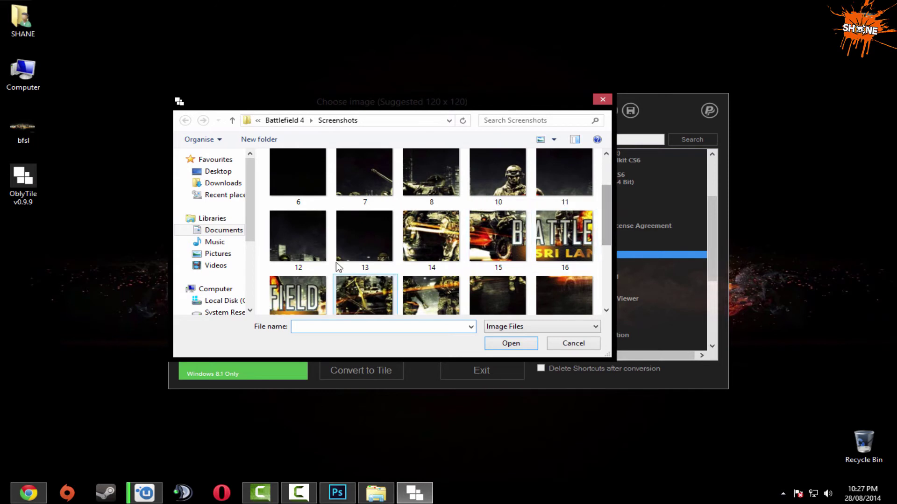
double_click(348, 243)
left_click(487, 275)
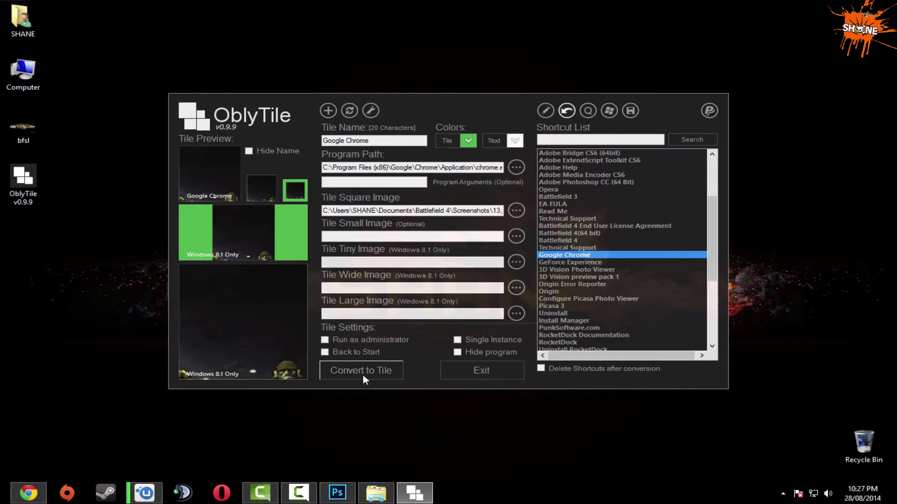
left_click(363, 374)
key("super")
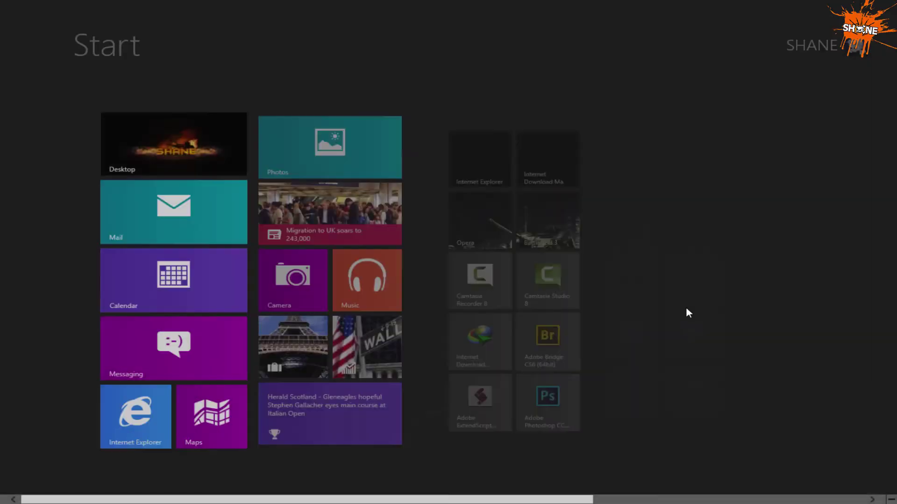
left_click_drag(775, 140, 447, 216)
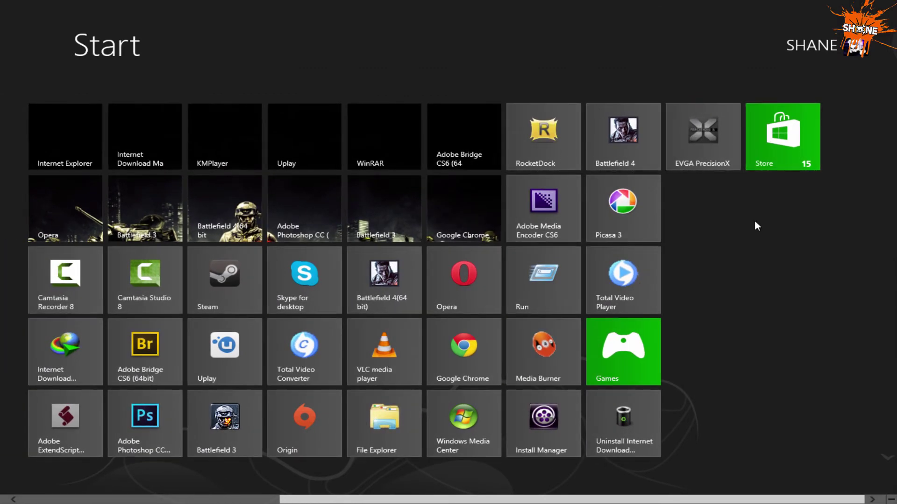
Unpin the Store, EVGA PrecisionX, RocketDock and Battlefield 4 tiles from Start.
right_click(806, 132)
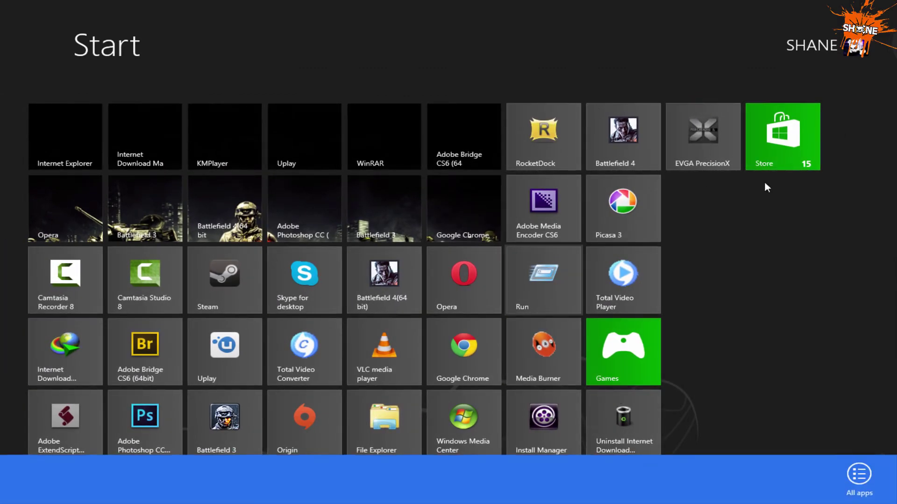
left_click(37, 474)
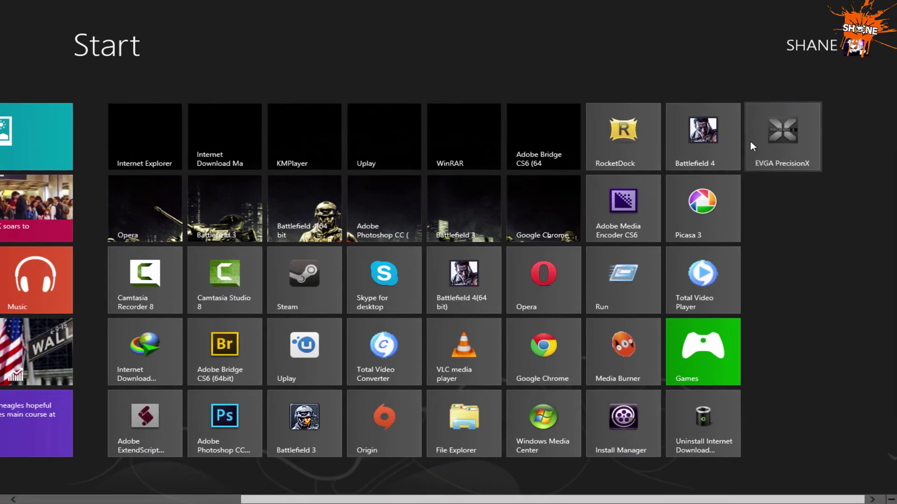
right_click(752, 144)
left_click(37, 469)
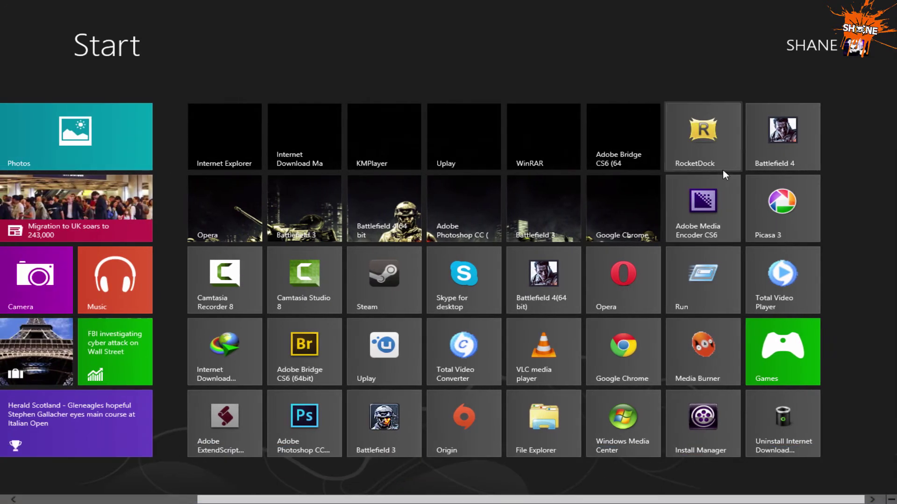
right_click(724, 166)
left_click(37, 470)
right_click(691, 154)
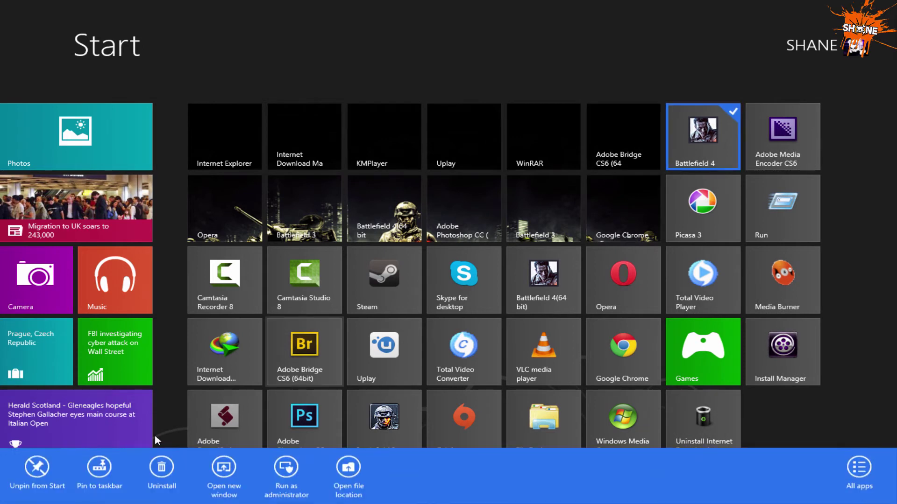
left_click(37, 469)
Unpin Adobe Media Encoder, Picasa 3, Run and Games, then go back to the desktop.
right_click(692, 164)
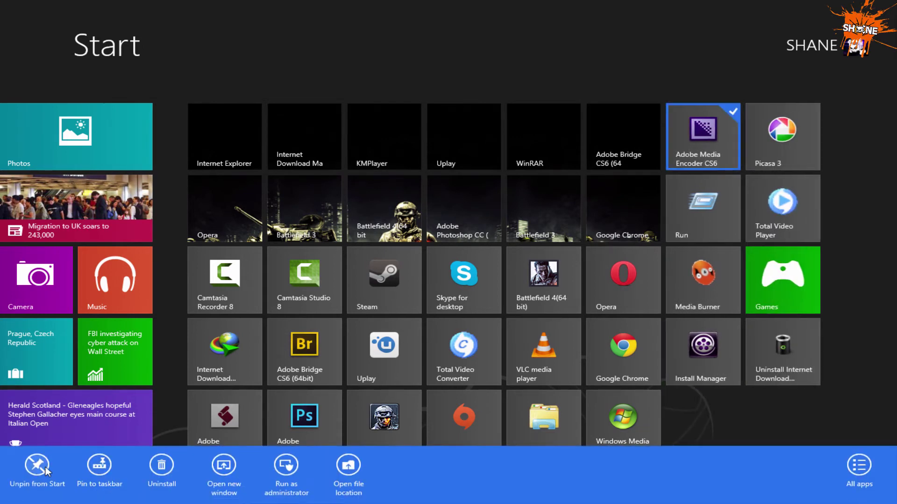
left_click(37, 470)
right_click(707, 139)
left_click(37, 470)
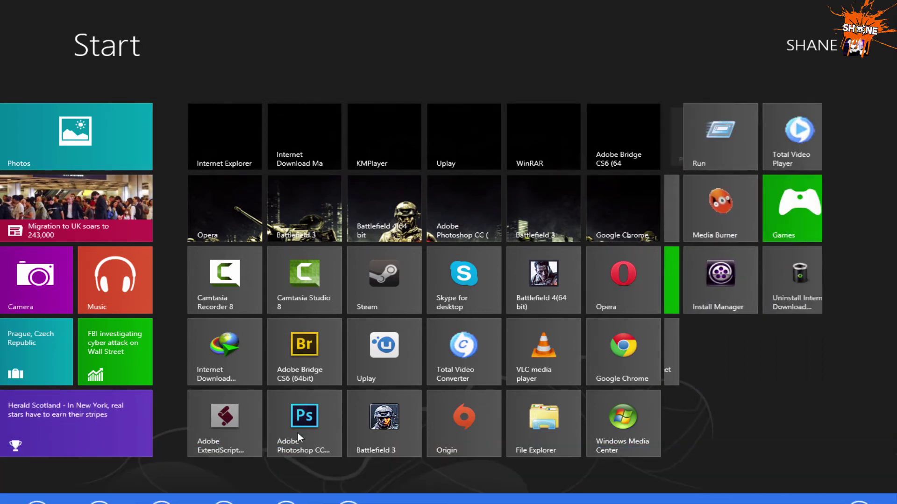
right_click(701, 152)
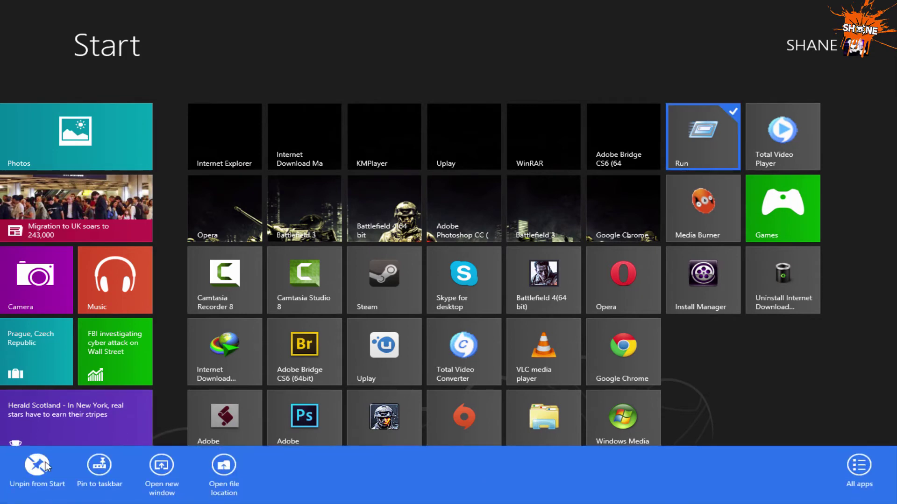
left_click(45, 466)
right_click(703, 206)
left_click(60, 478)
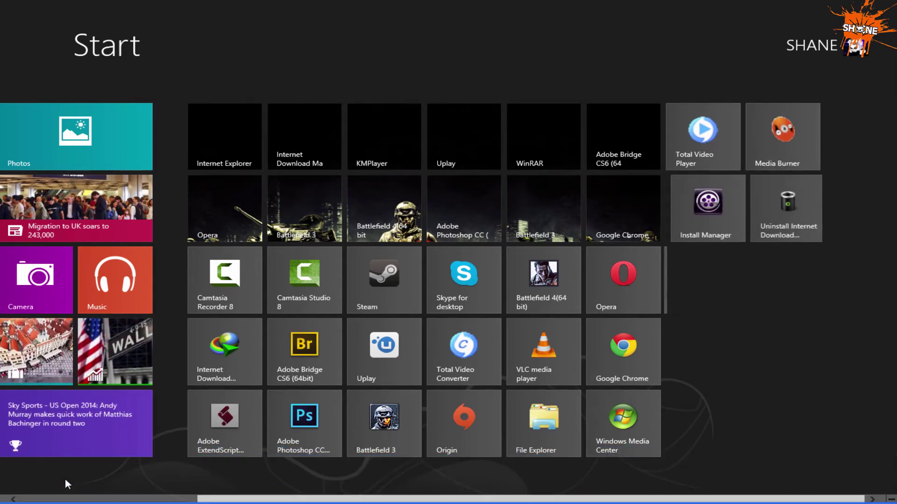
key("super")
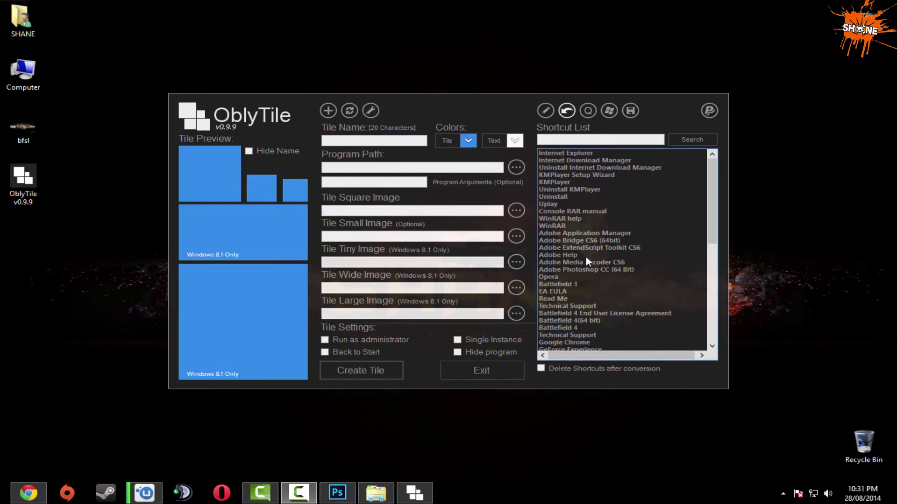
Convert the Adobe ExtendScript Toolkit CS6 shortcut into a tile using screenshot 14 for all sizes.
left_click(580, 248)
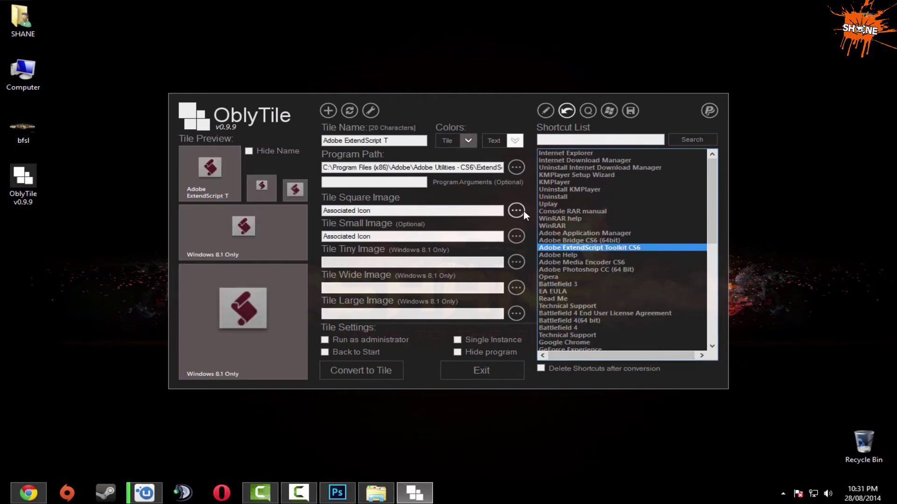
left_click(516, 210)
scroll(449, 299, "down", 1)
double_click(448, 306)
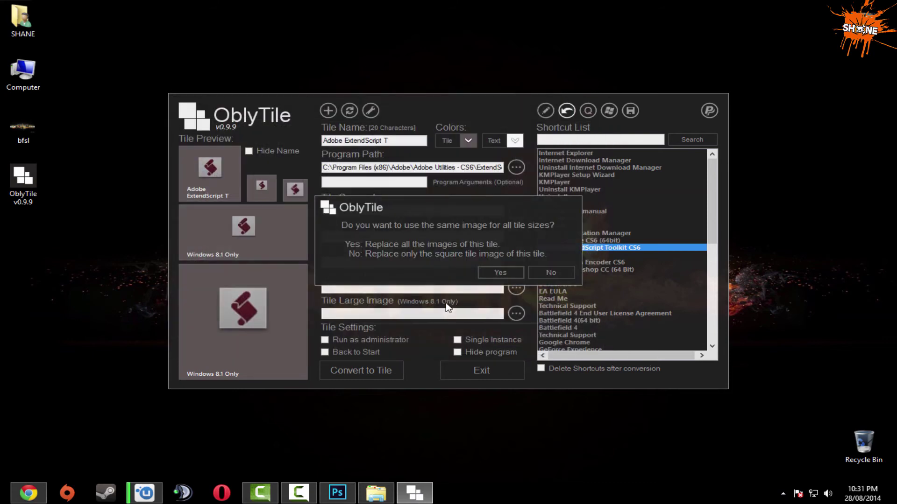
left_click(507, 276)
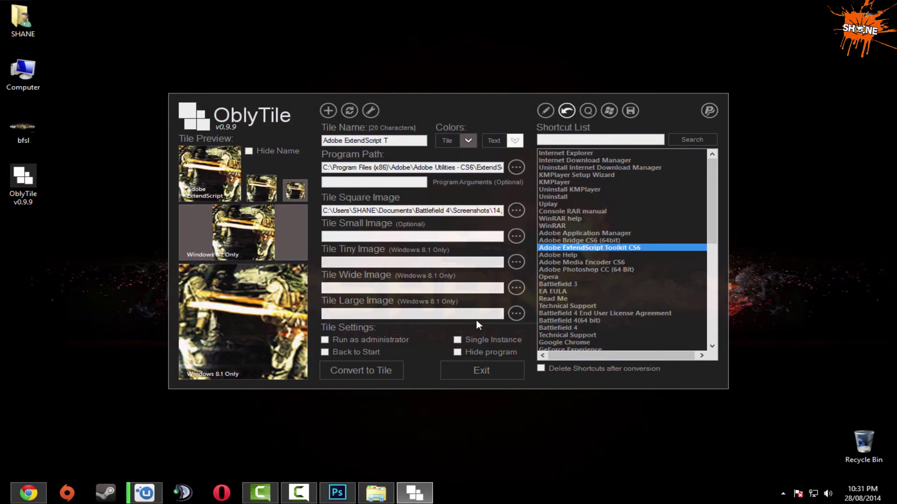
left_click(384, 368)
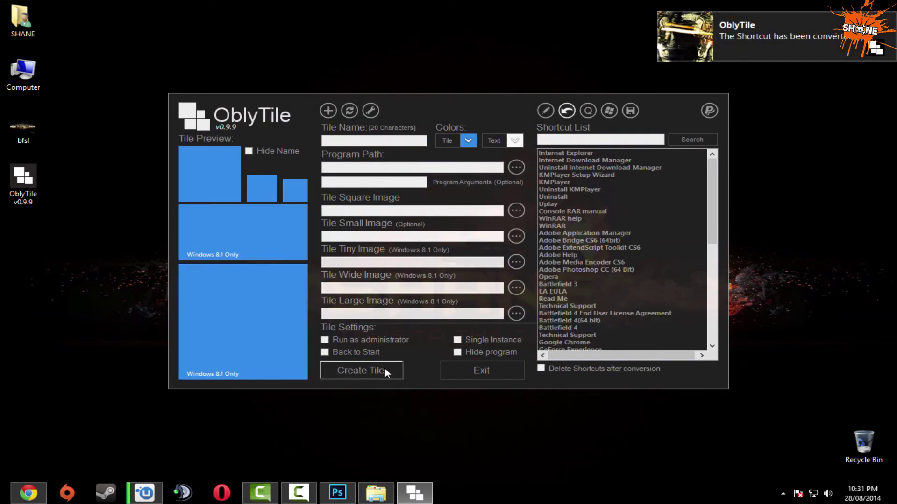
Place the ExtendScript image tile below the Opera tile on Start, then return to the desktop.
key("super")
scroll(679, 377, "down", 5)
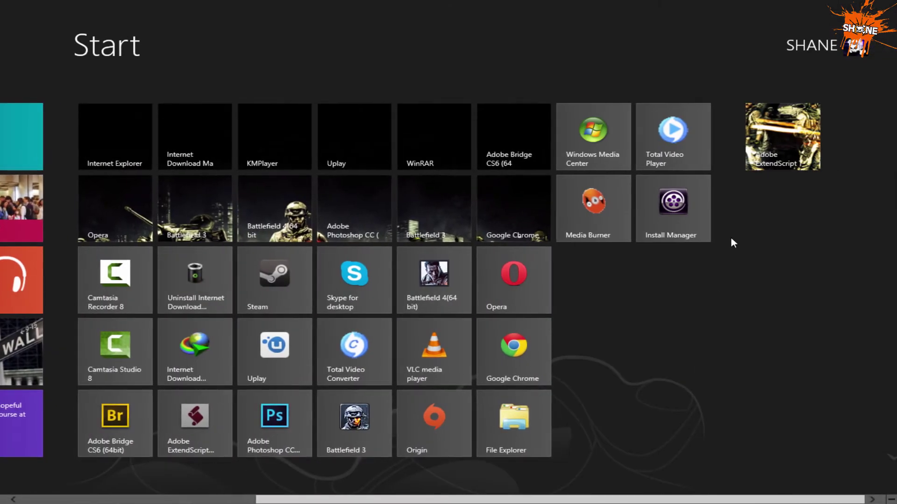
left_click_drag(784, 164, 132, 297)
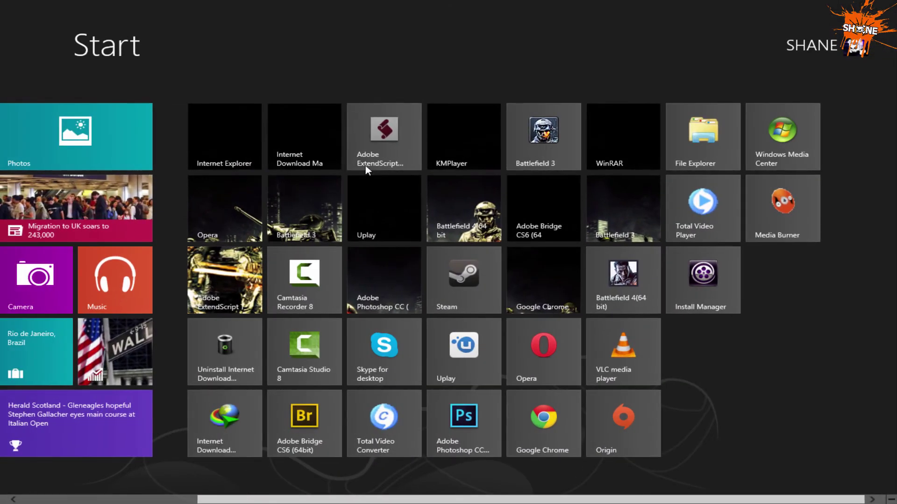
left_click_drag(365, 165, 382, 355)
left_click_drag(514, 154, 514, 337)
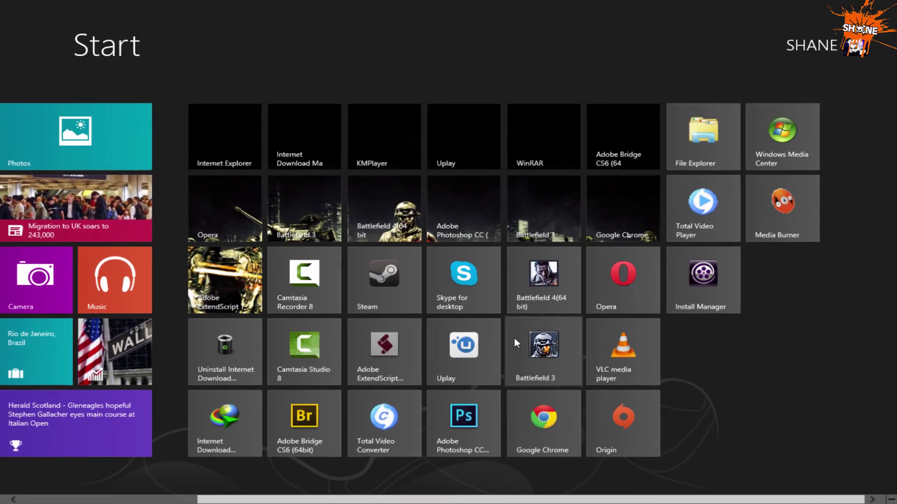
scroll(341, 303, "left", 3)
left_click(201, 157)
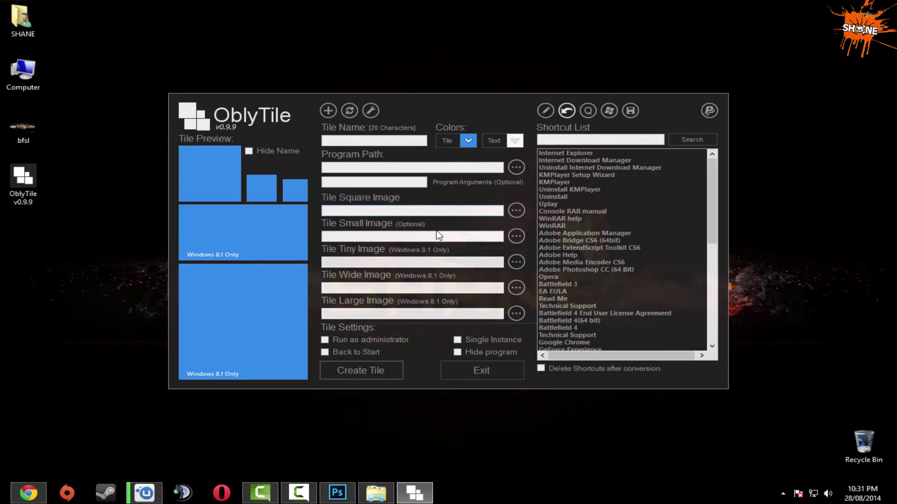
Convert the EA EULA shortcut into a tile using screenshot 15 for every size.
left_click(560, 292)
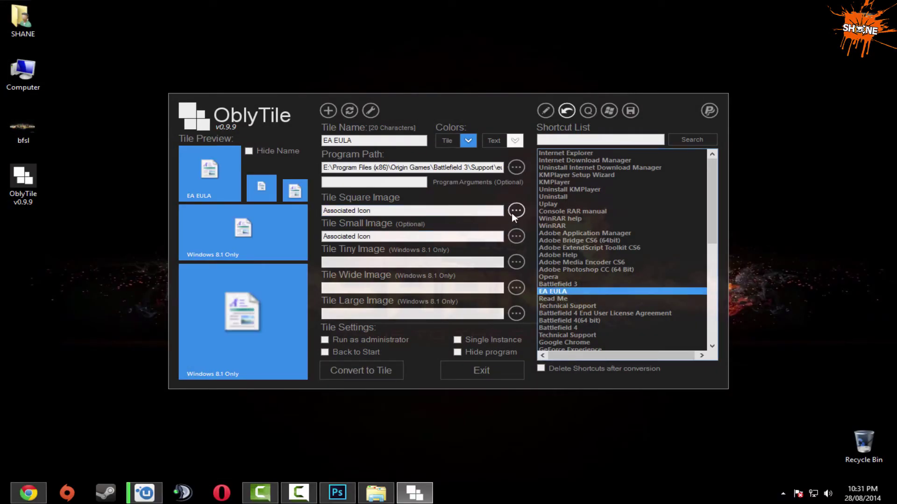
left_click(516, 210)
scroll(439, 301, "down", 1)
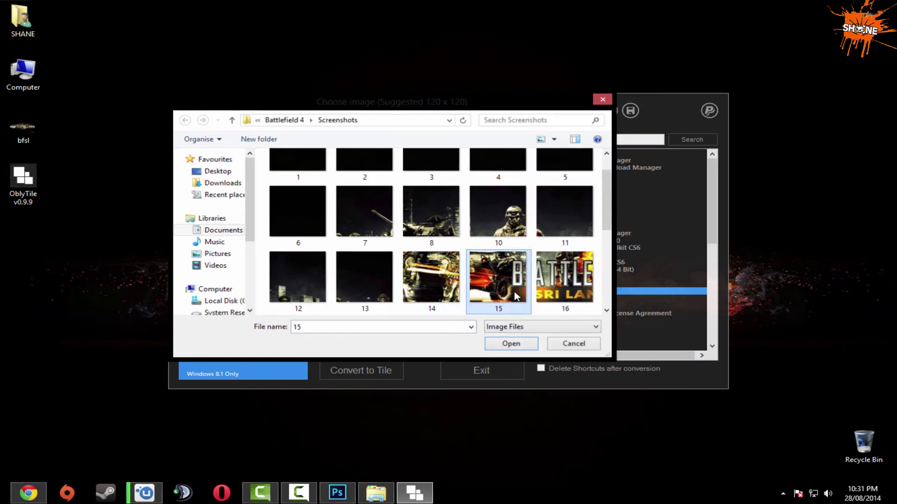
double_click(498, 266)
left_click(499, 273)
left_click(397, 370)
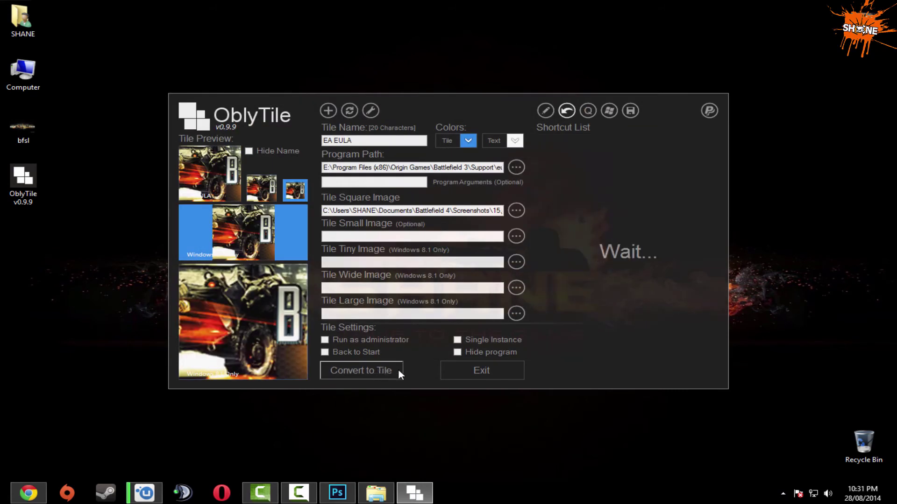
On Start, move the Adobe Bridge CS6 tile to row 4 and Photoshop to the bottom row.
key("super")
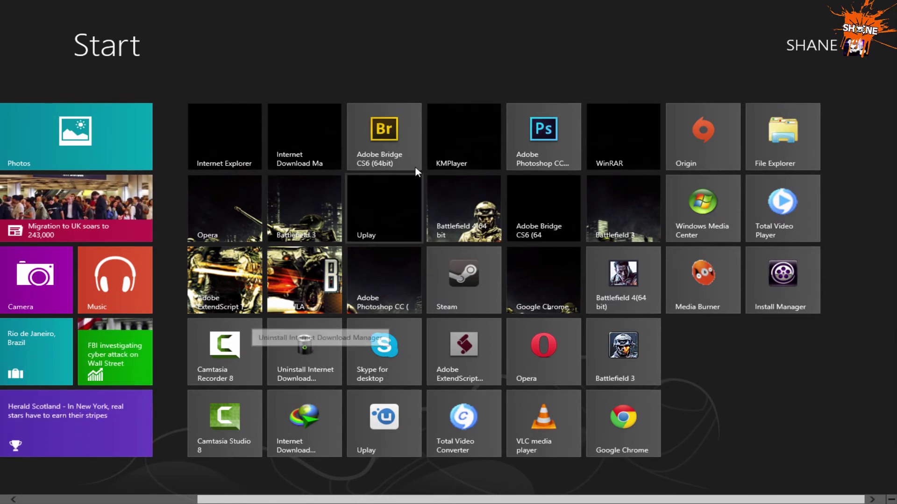
left_click_drag(415, 166, 415, 382)
left_click_drag(525, 107, 520, 388)
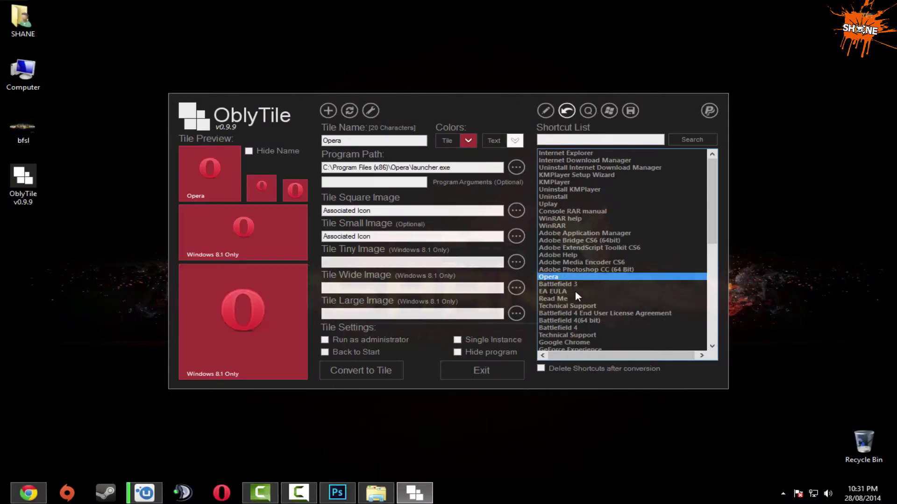
Convert Total Video Converter, GeForce Experience and RocketDock into banner image tiles.
left_click(575, 262)
left_click(360, 370)
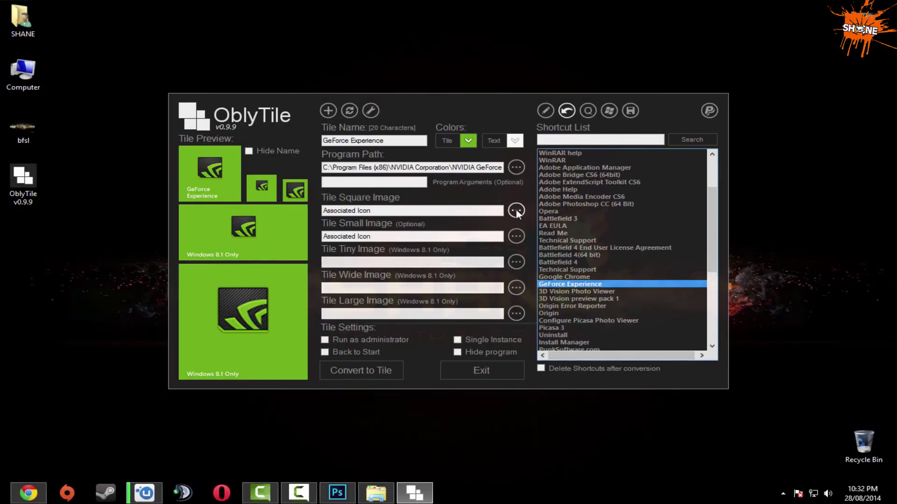
left_click(515, 210)
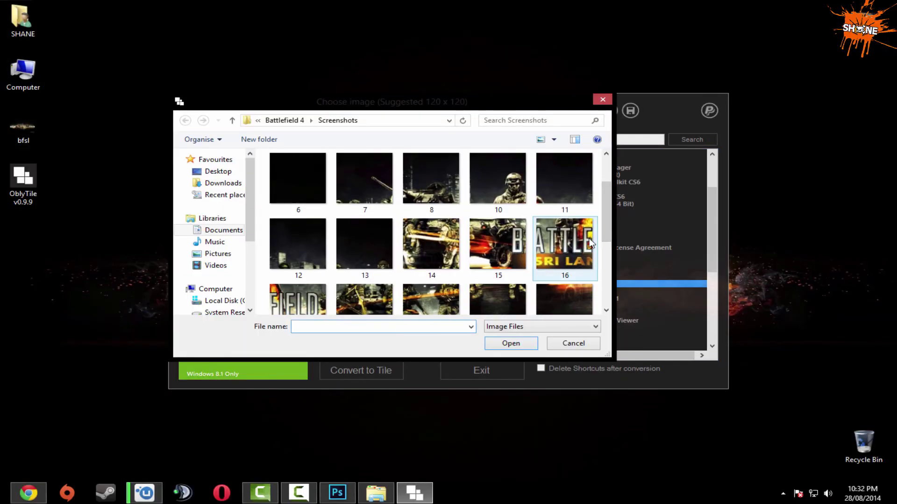
left_click(331, 371)
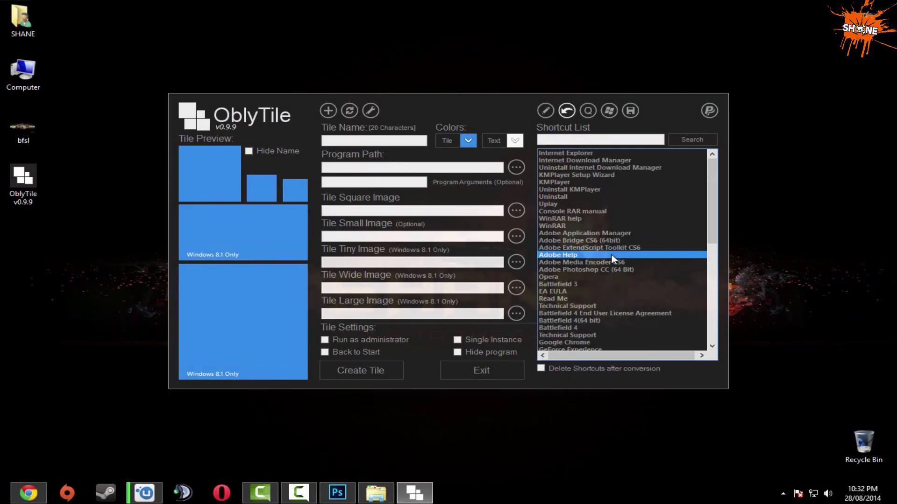
left_click(607, 199)
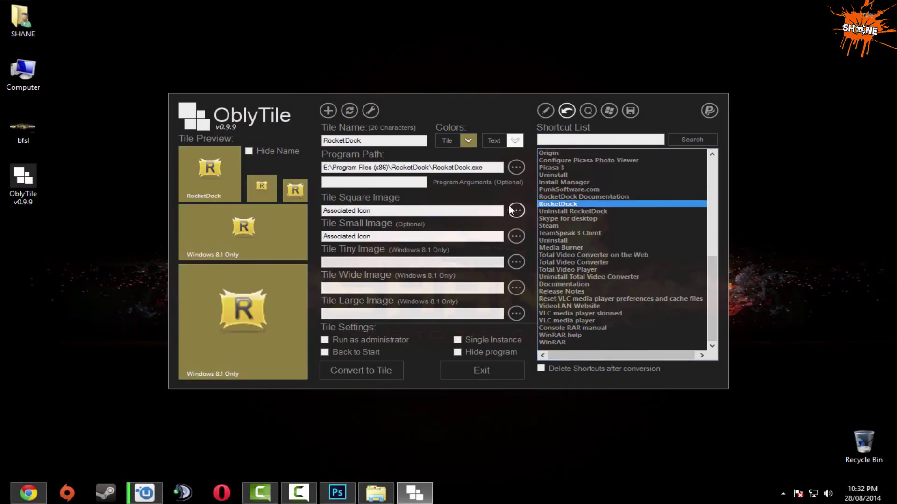
left_click(373, 369)
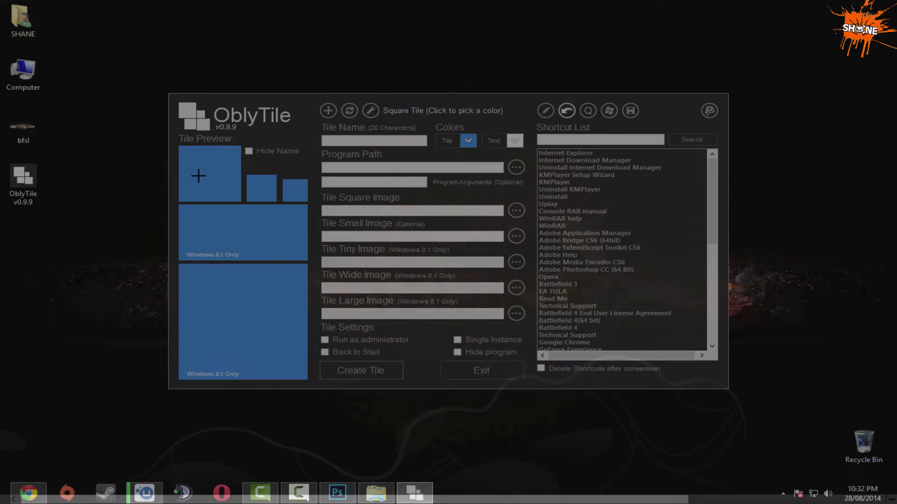
Make banner tiles for Battlefield 4 licence, TeamSpeak 3 and other shortcuts using screenshots 20 and 21.
left_click(600, 310)
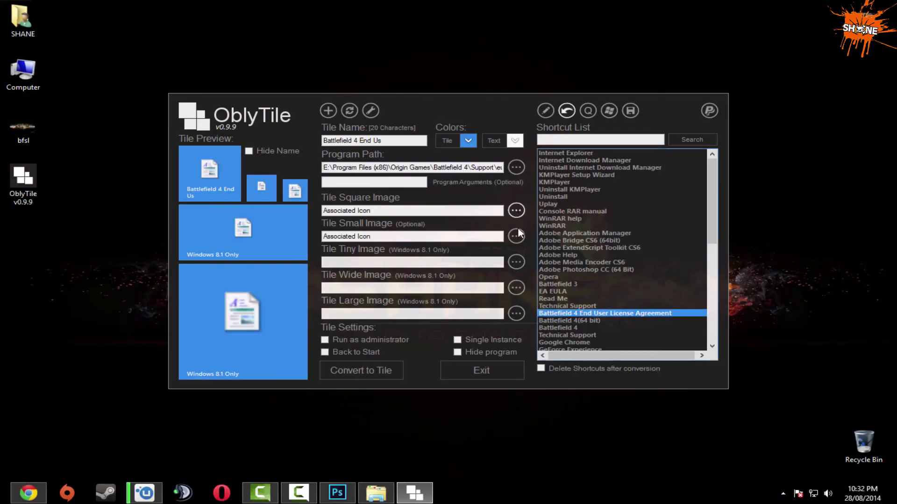
left_click(516, 211)
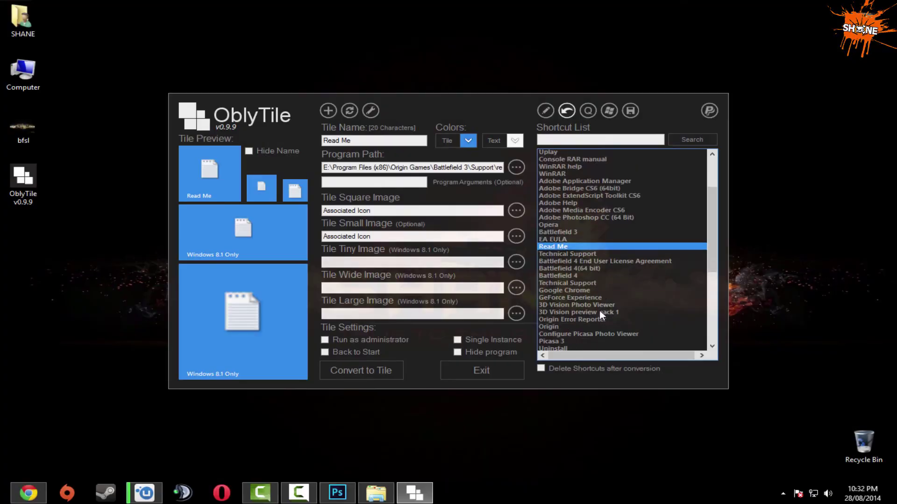
left_click(569, 189)
left_click(570, 234)
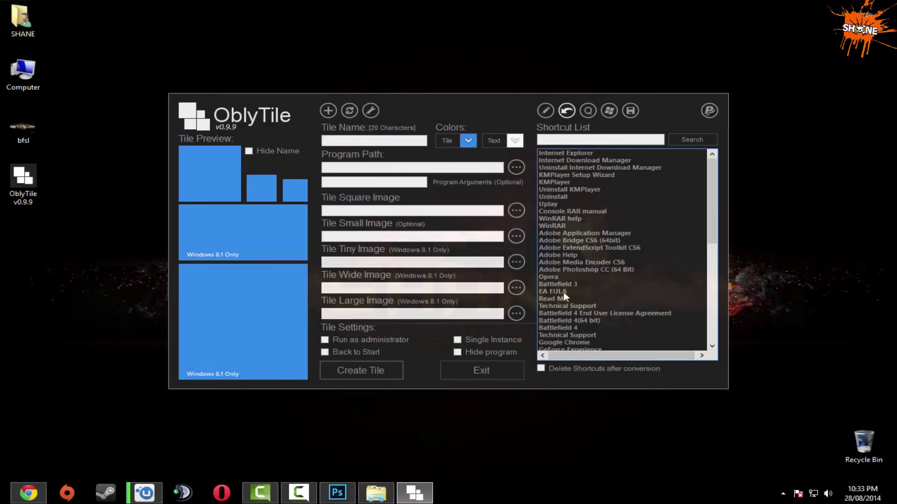
left_click(575, 328)
left_click(521, 233)
scroll(523, 232, "down", 4)
scroll(522, 232, "up", 1)
left_click(495, 240)
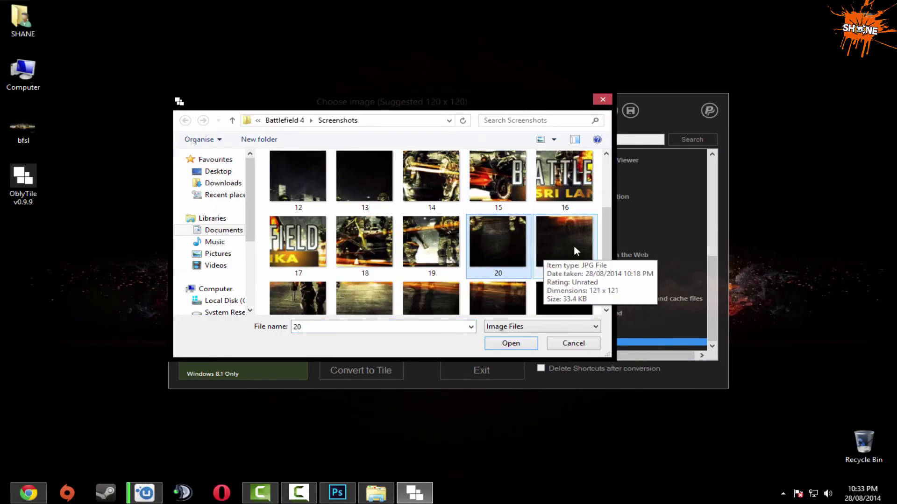
left_click(573, 248)
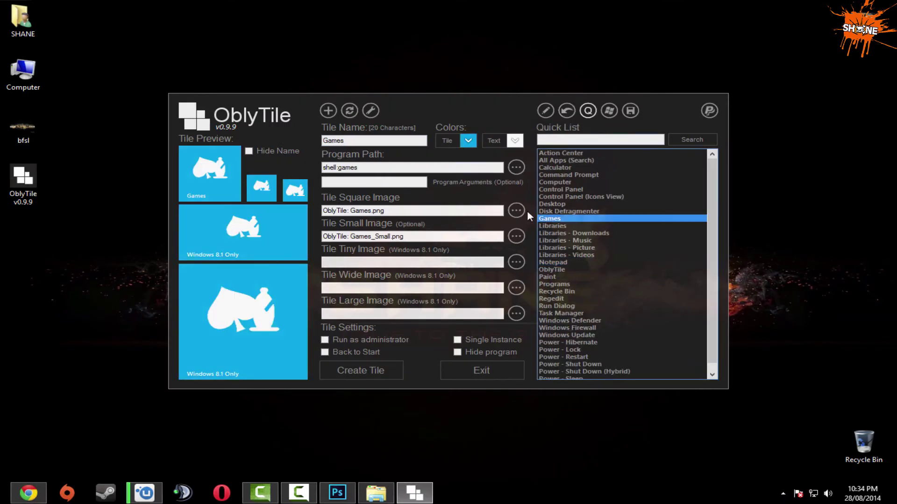
left_click(517, 211)
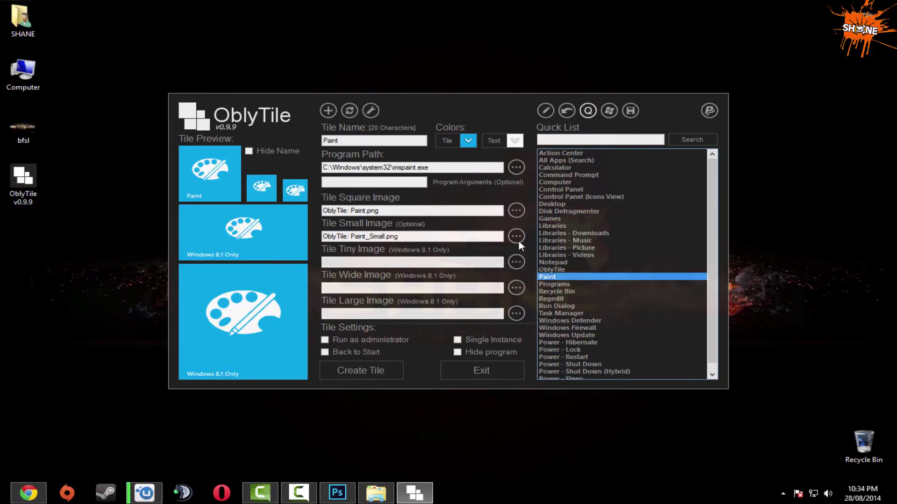
Create banner tiles for Paint, Videos and Windows Store apps, moving Skype out of the mosaic.
left_click(518, 241)
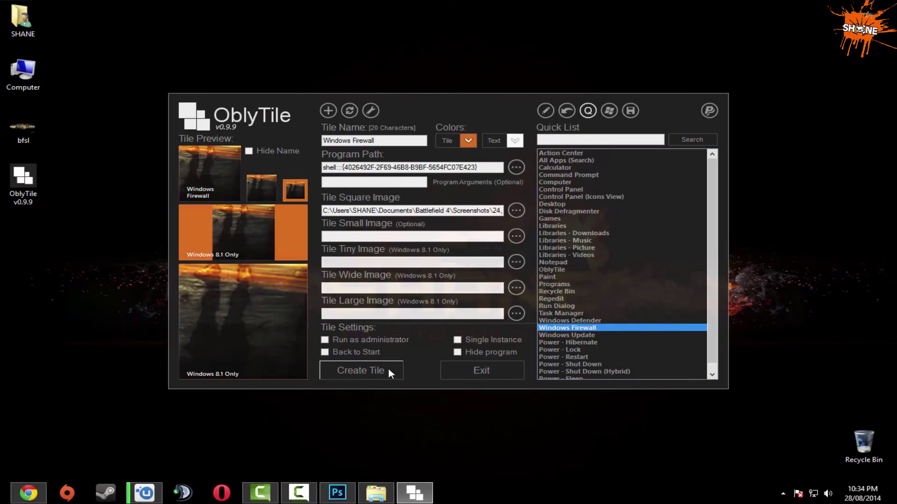
left_click(388, 368)
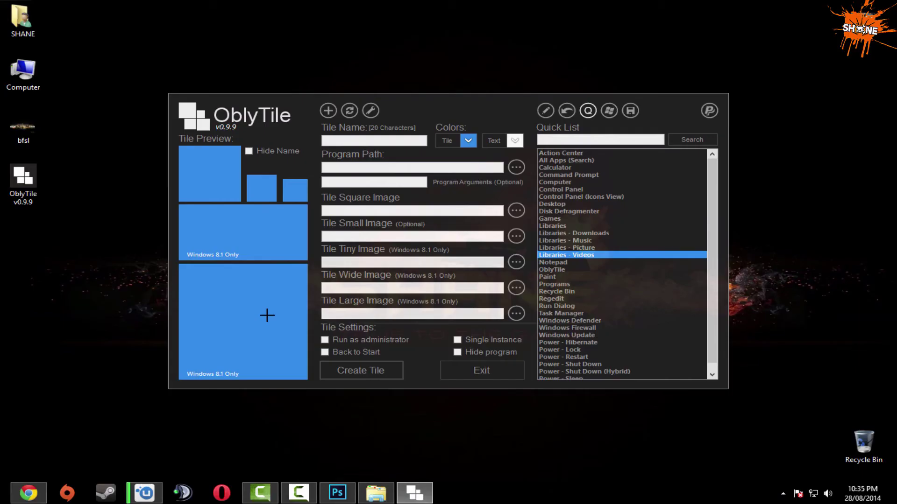
left_click(377, 377)
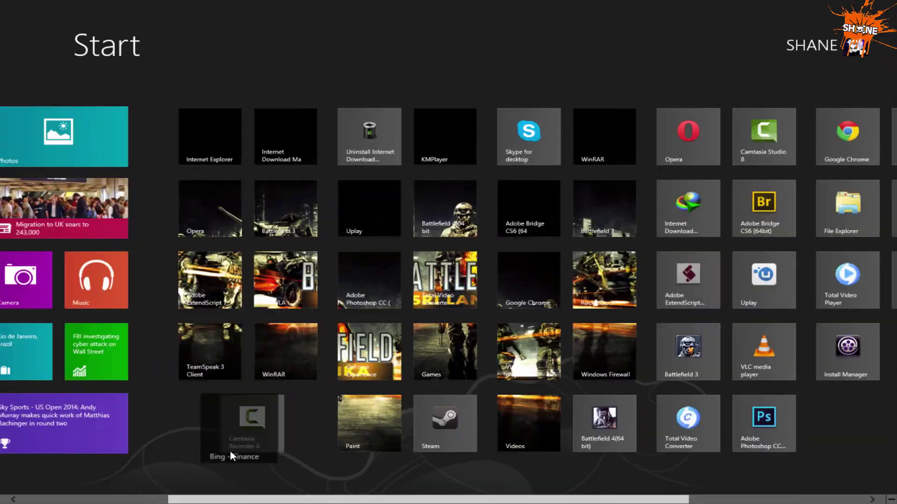
left_click_drag(230, 450, 504, 472)
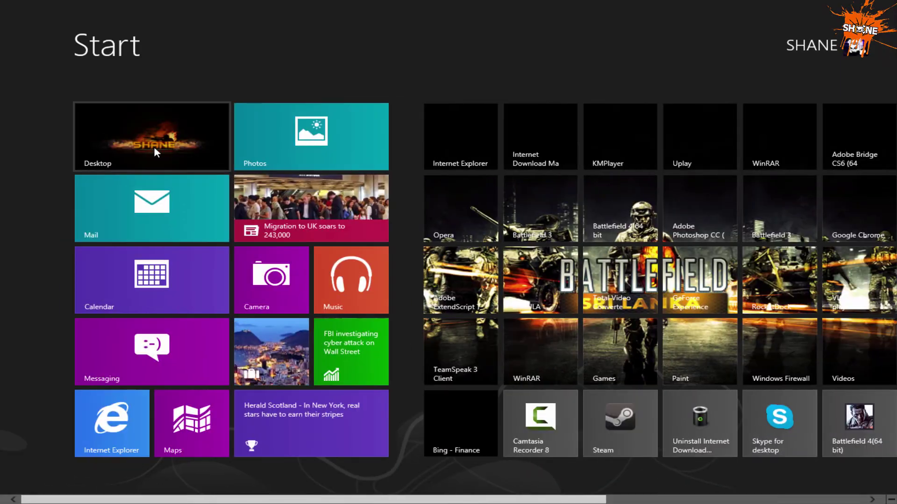
left_click(156, 150)
left_click(518, 209)
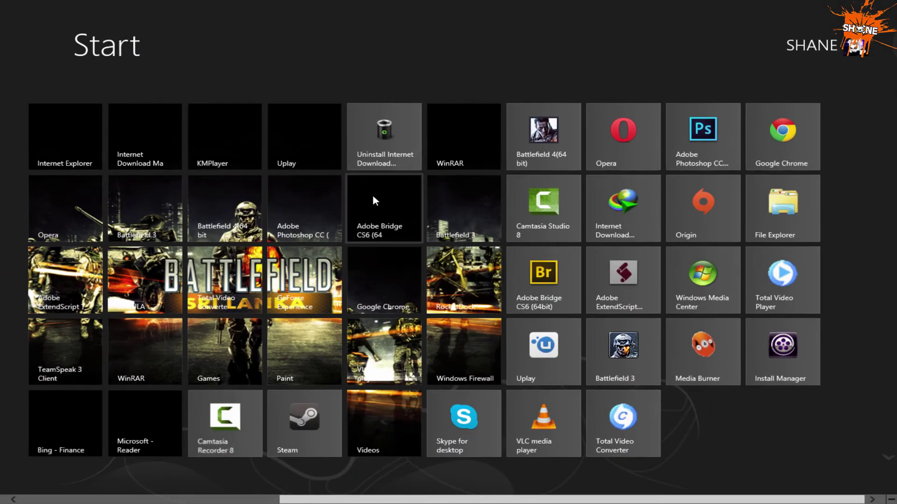
Rearrange the tiles on Start, moving the Mail tile into the bottom row.
left_click_drag(372, 195, 378, 403)
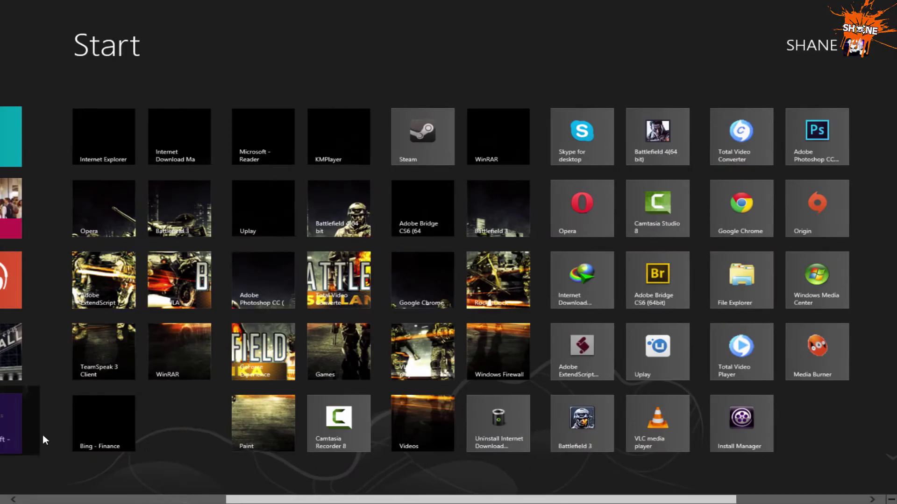
left_click_drag(327, 421, 251, 449)
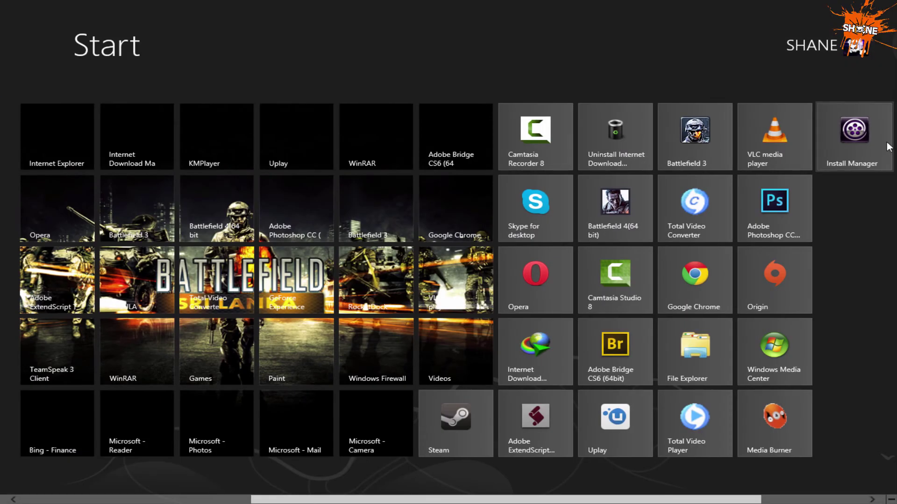
scroll(449, 252, "down", 3)
left_click_drag(792, 140, 282, 450)
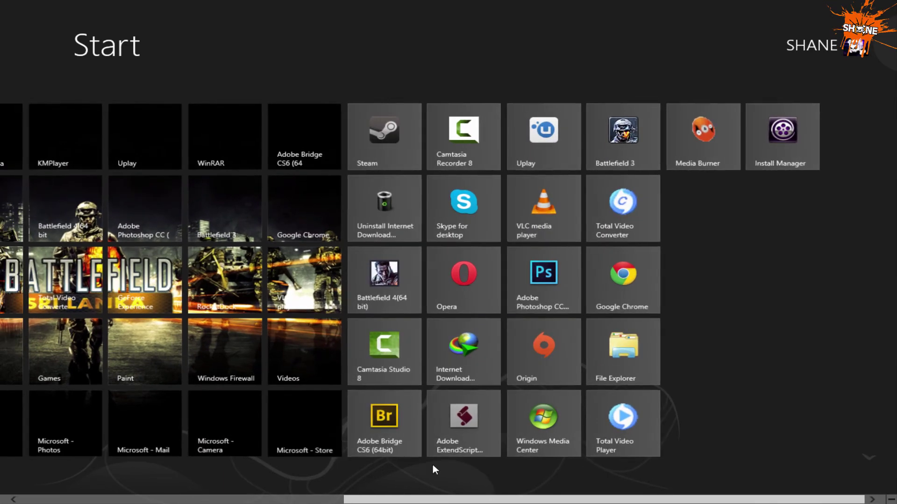
scroll(469, 460, "up", 3)
scroll(469, 460, "down", 3)
Unpin Steam and the other leftover tiles, then close OblyTile from the taskbar.
right_click(665, 147)
left_click(44, 467)
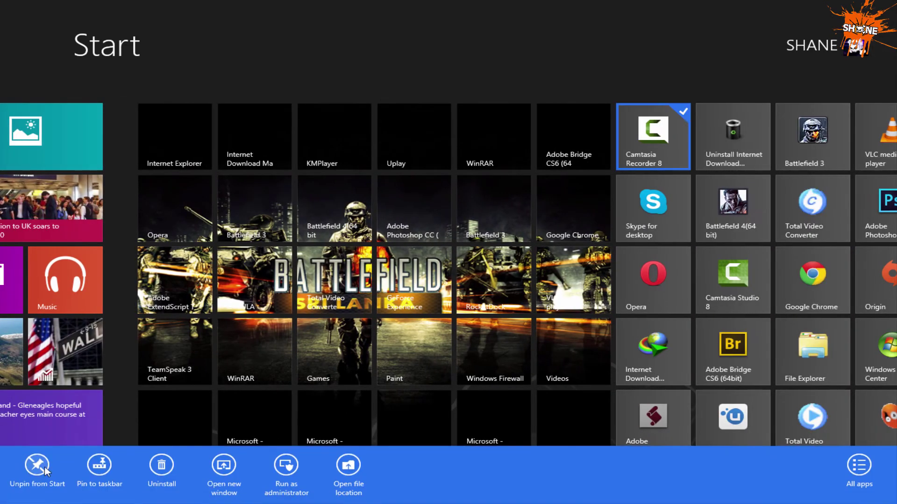
left_click(43, 478)
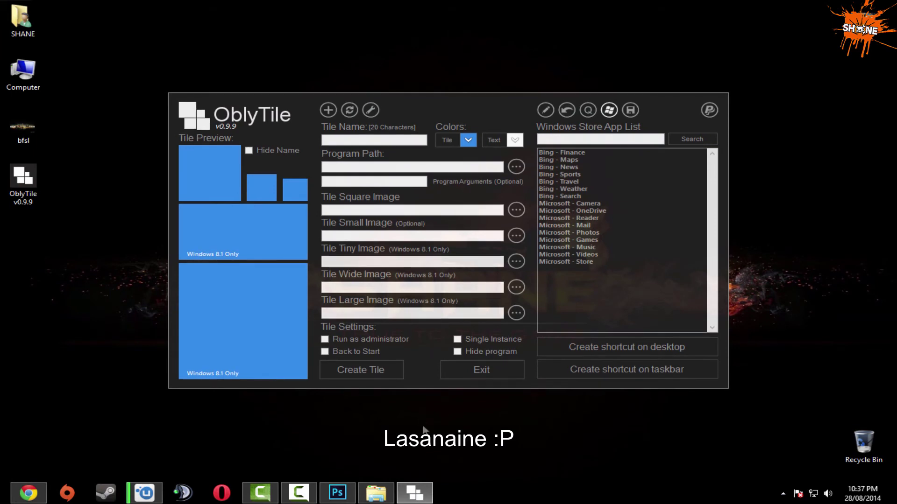
right_click(431, 501)
left_click(435, 469)
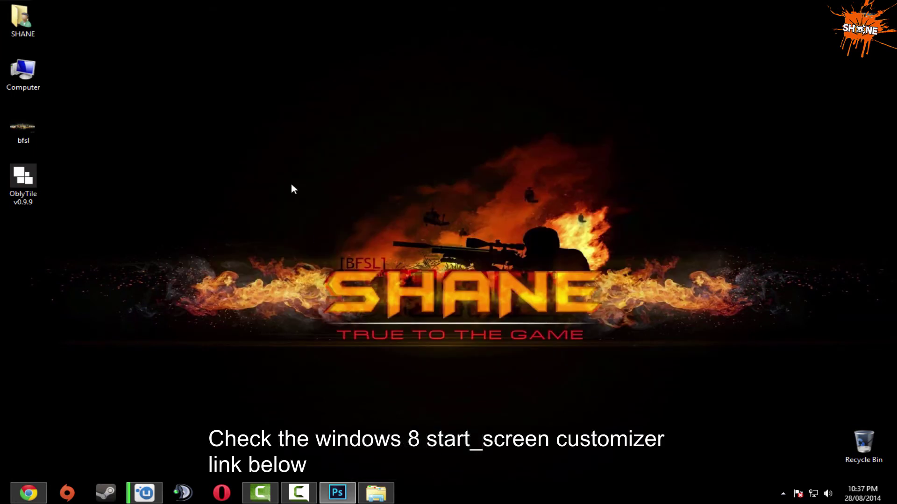
Load the MediaFire link in Chrome and download the 1.38 MB Start screen customizer zip.
left_click(31, 493)
left_click(163, 27)
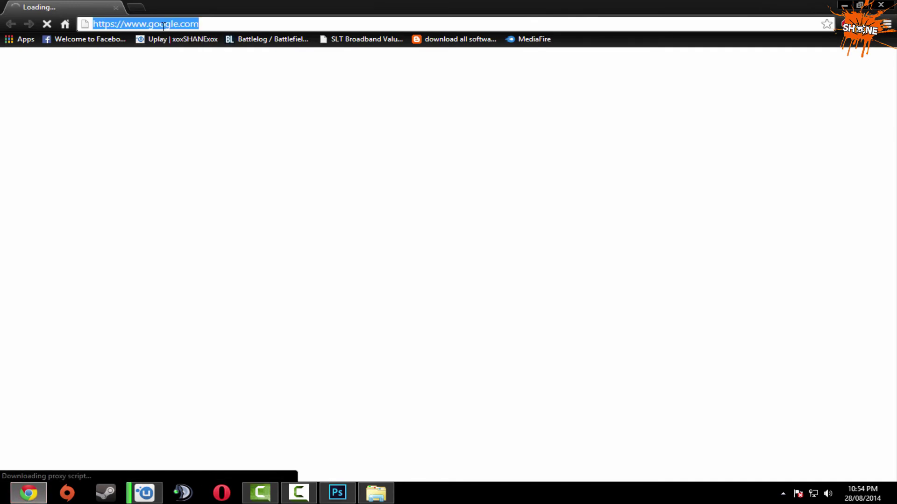
type("https://www.mediafire.com/?uz4dfc9vjzzr31b")
key("Return")
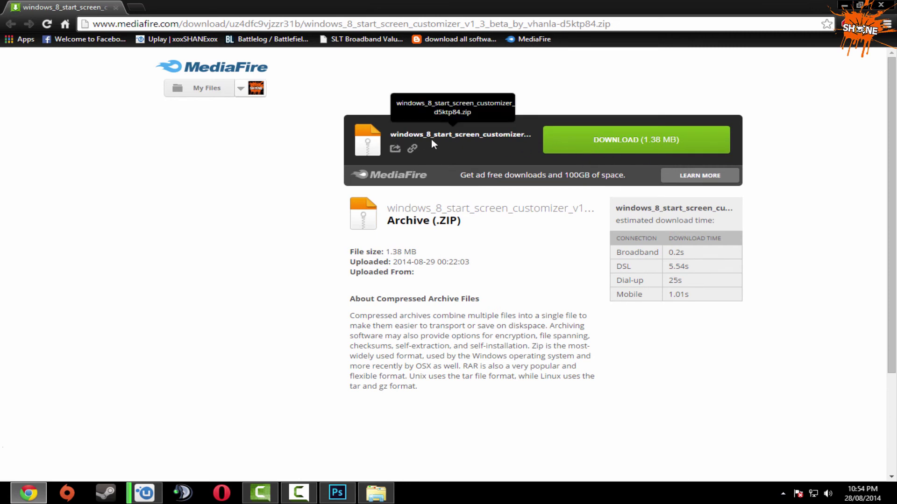
left_click(583, 143)
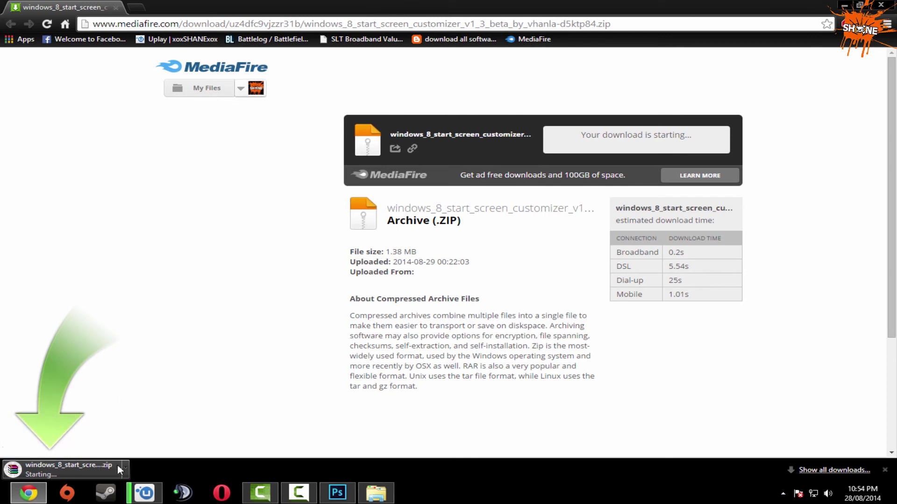
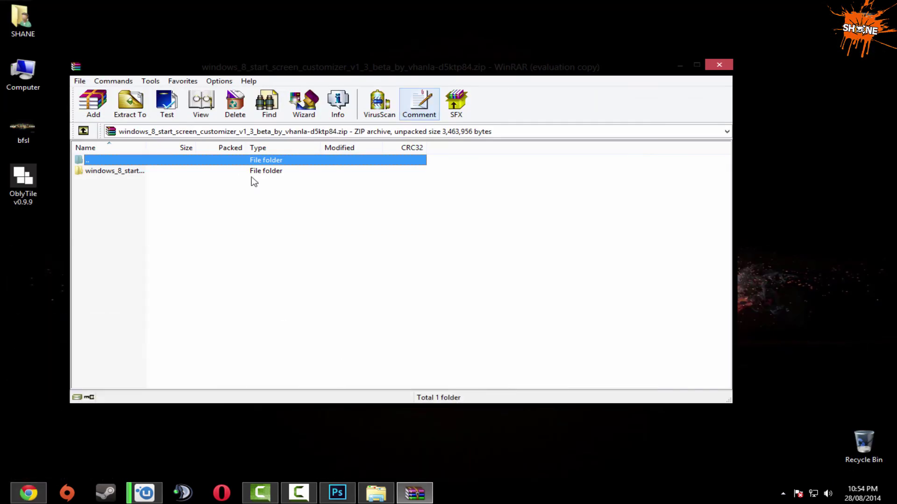
Extract the customizer folder from WinRAR to the desktop, open it, and launch ModernUIStartScreen.
left_click_drag(139, 175, 49, 269)
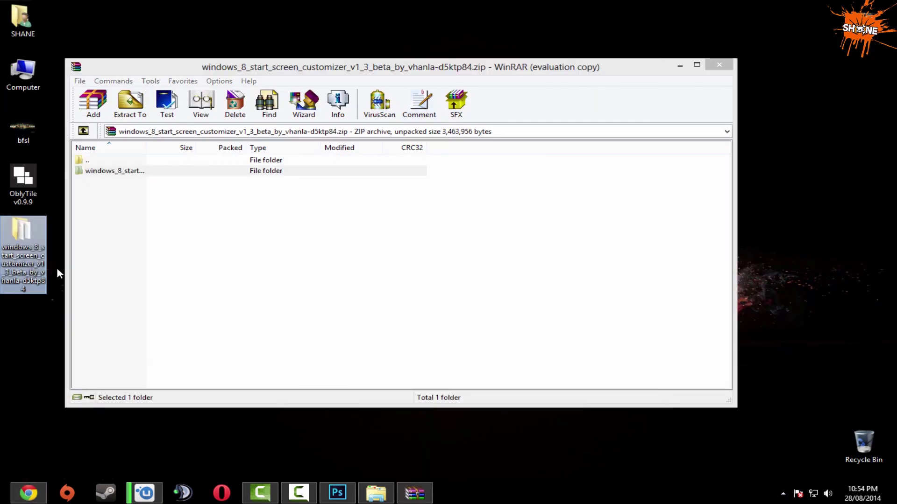
double_click(20, 246)
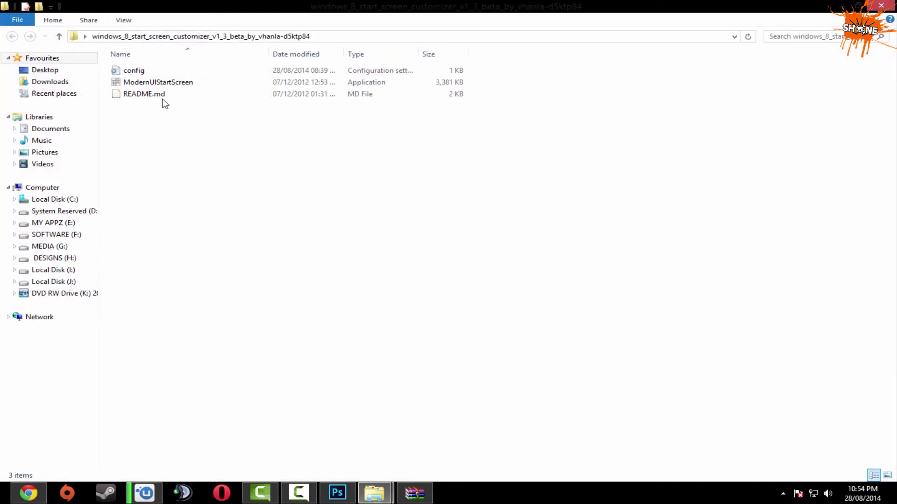
left_click(169, 84)
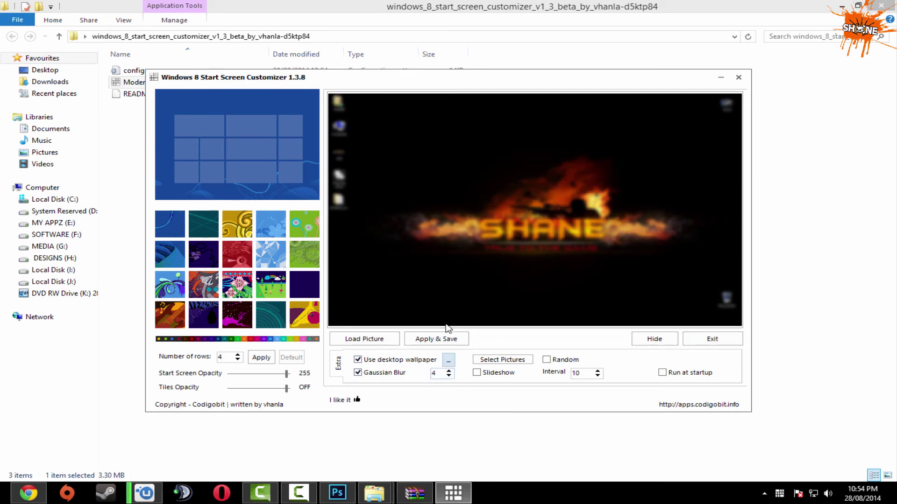
Browse to DESIGNS (H:) > IMAGES > My wall DESIGNS > new wall to pick a picture.
left_click(369, 343)
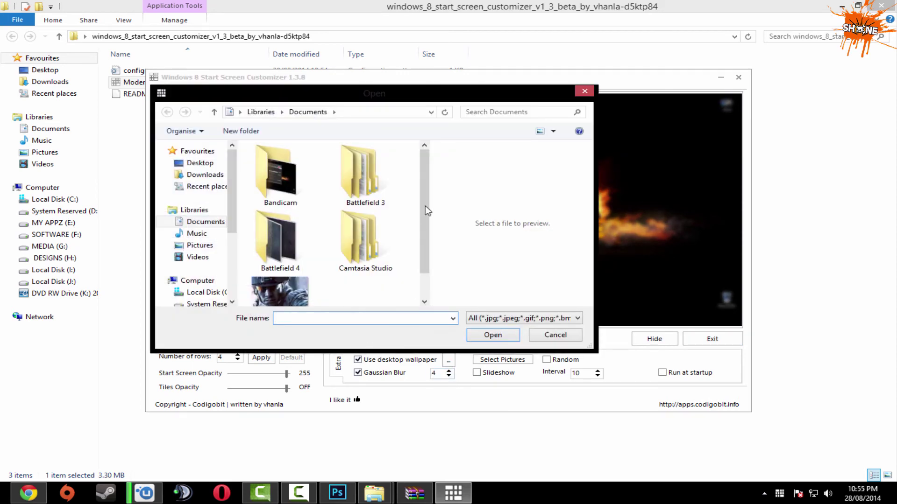
scroll(273, 253, "down", 1)
left_click_drag(231, 226, 241, 287)
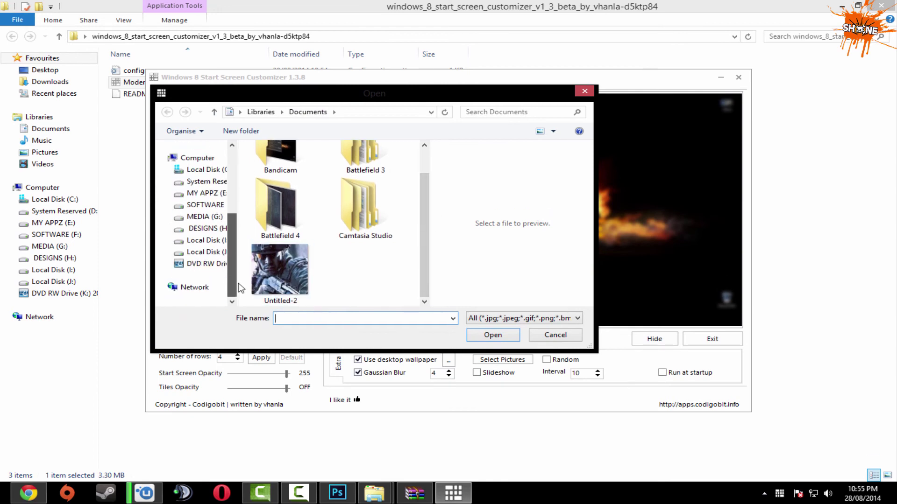
left_click(216, 231)
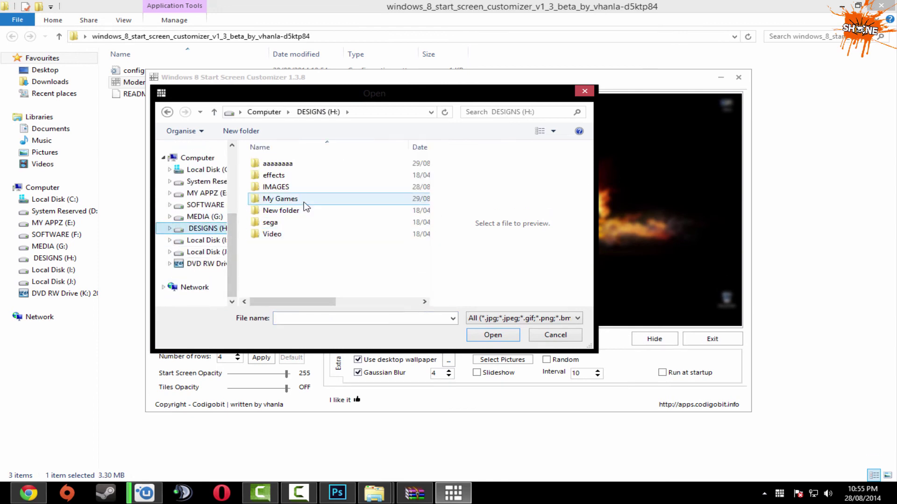
double_click(299, 187)
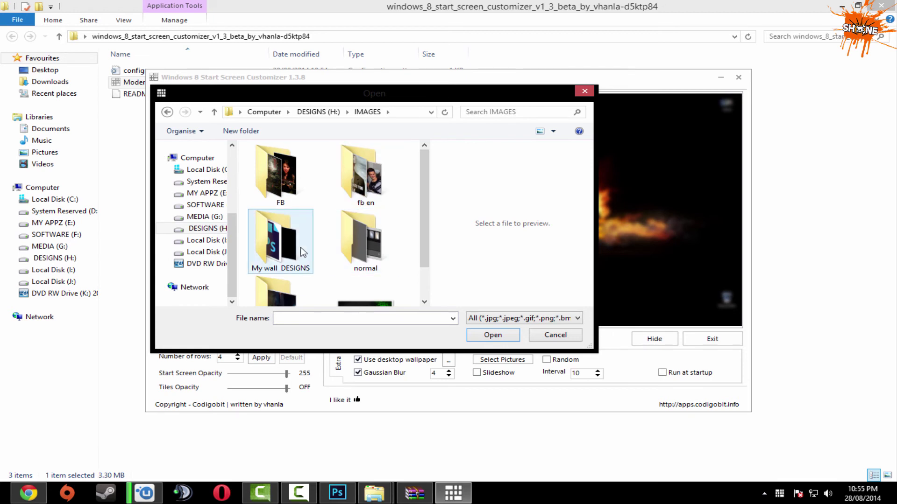
scroll(419, 252, "down", 1)
scroll(281, 279, "up", 1)
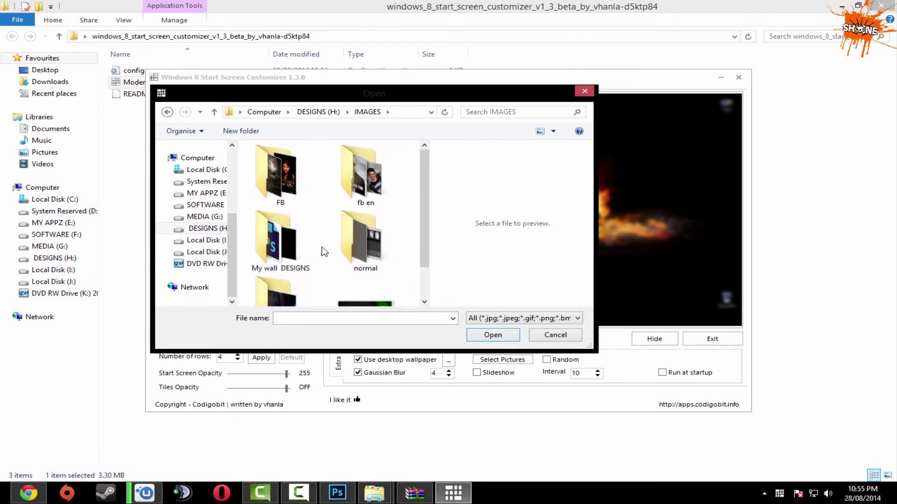
double_click(276, 199)
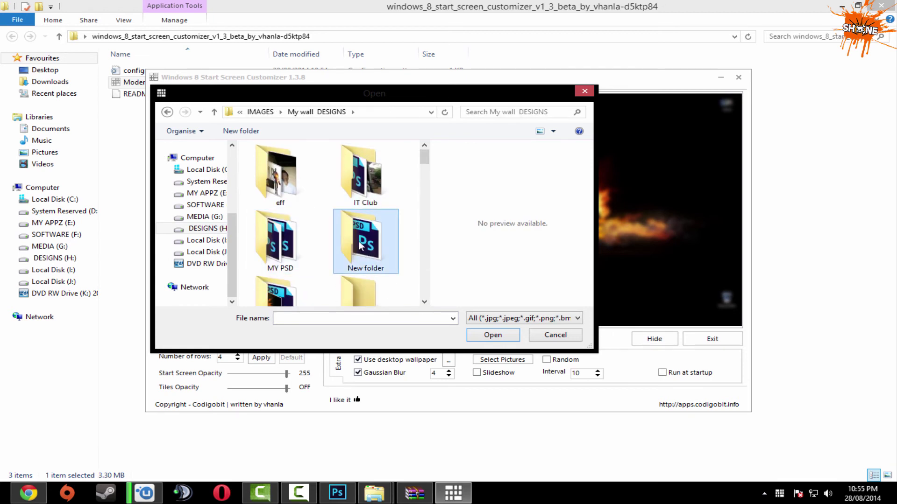
scroll(366, 243, "down", 1)
double_click(290, 262)
Load the SHANE character picture from the new wall folder into the preview.
left_click(340, 225)
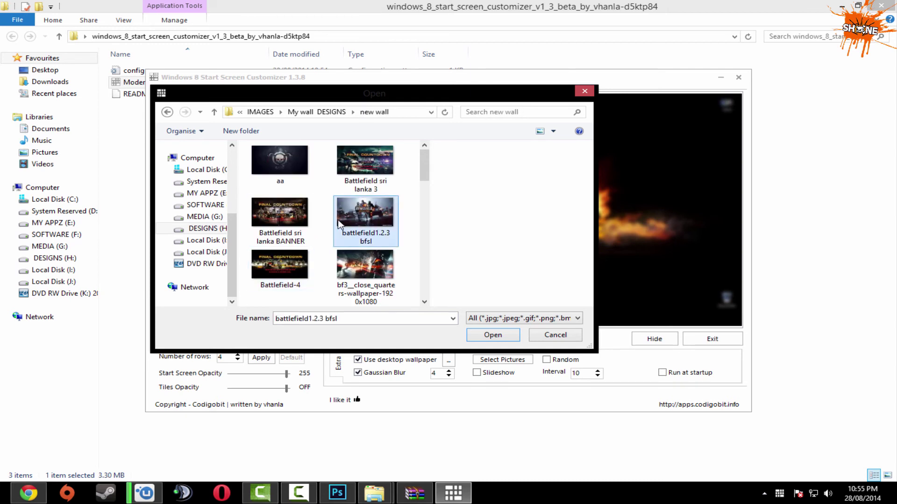
scroll(340, 225, "down", 6)
scroll(339, 225, "down", 6)
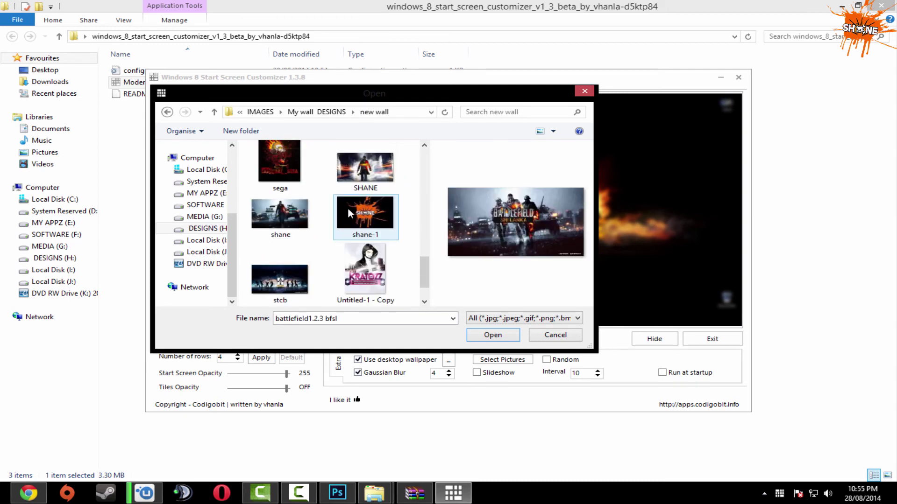
double_click(367, 178)
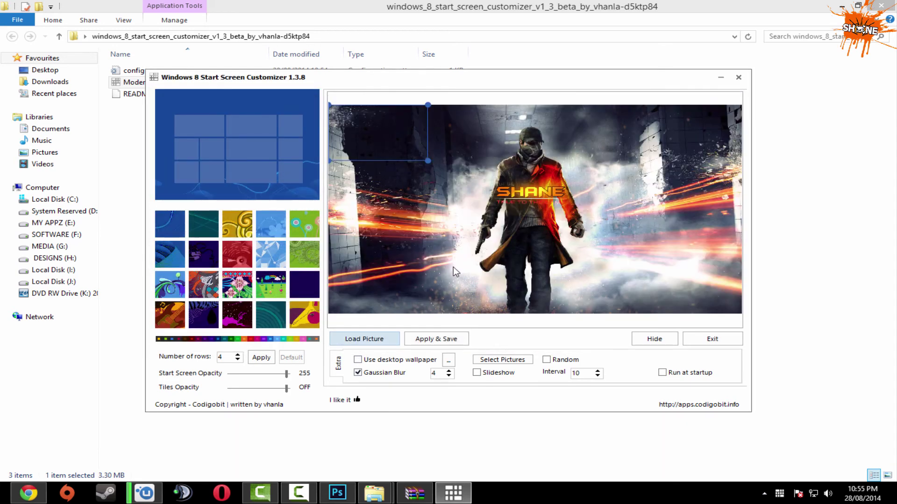
Crop the whole character picture, apply Gaussian Blur, and apply and save it as background.
left_click_drag(437, 172, 814, 397)
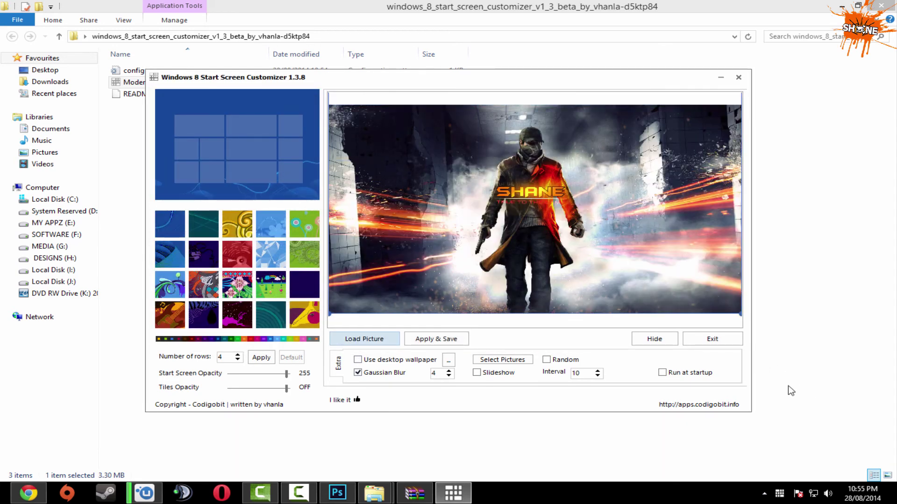
left_click(358, 361)
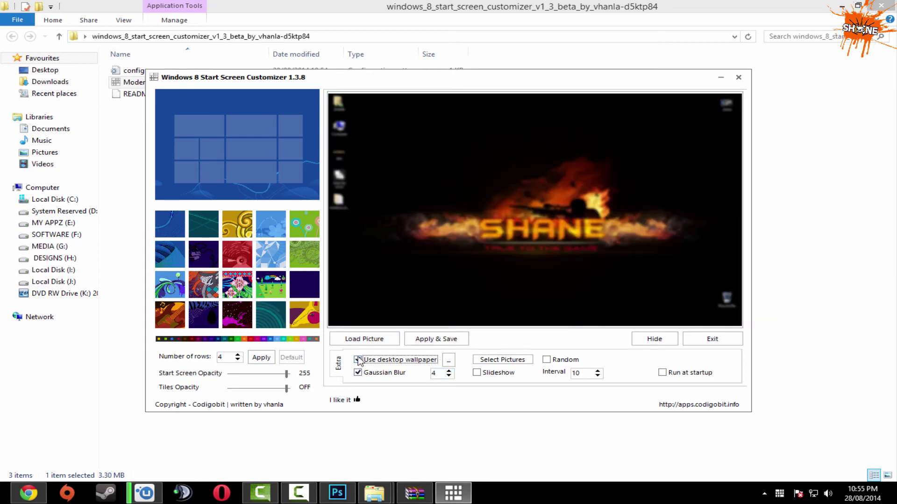
left_click(358, 360)
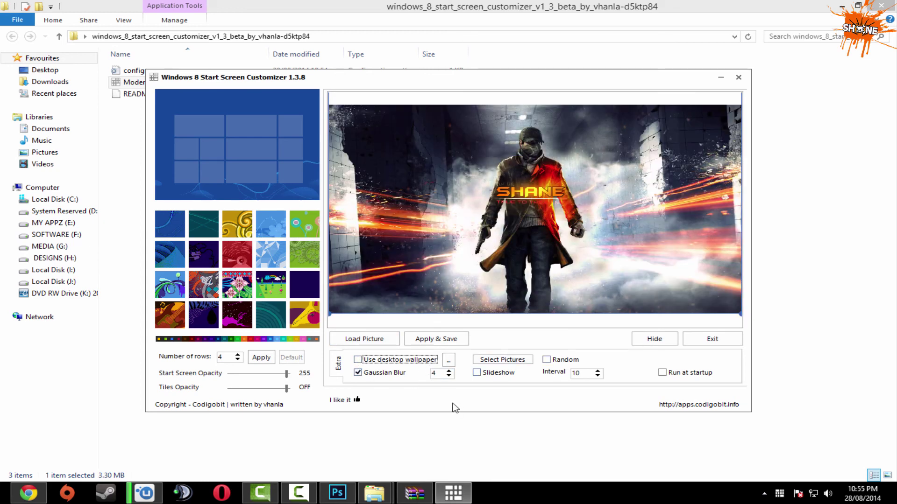
left_click(448, 376)
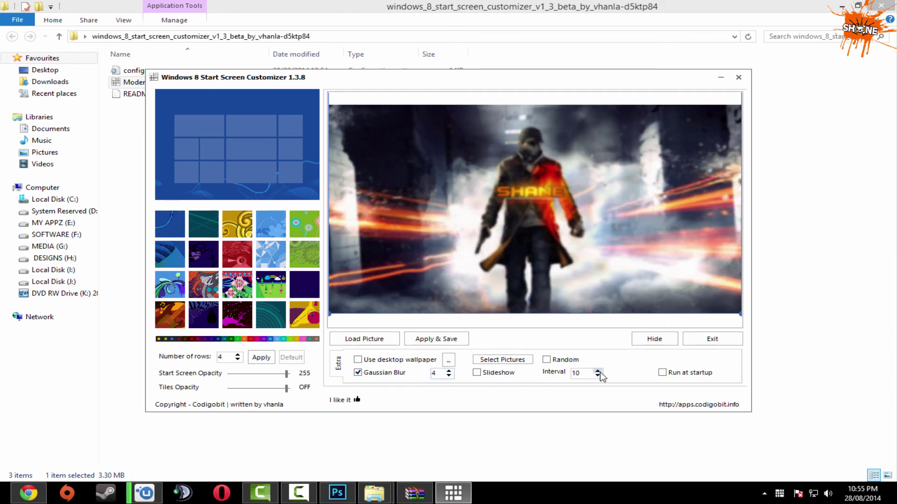
left_click(441, 342)
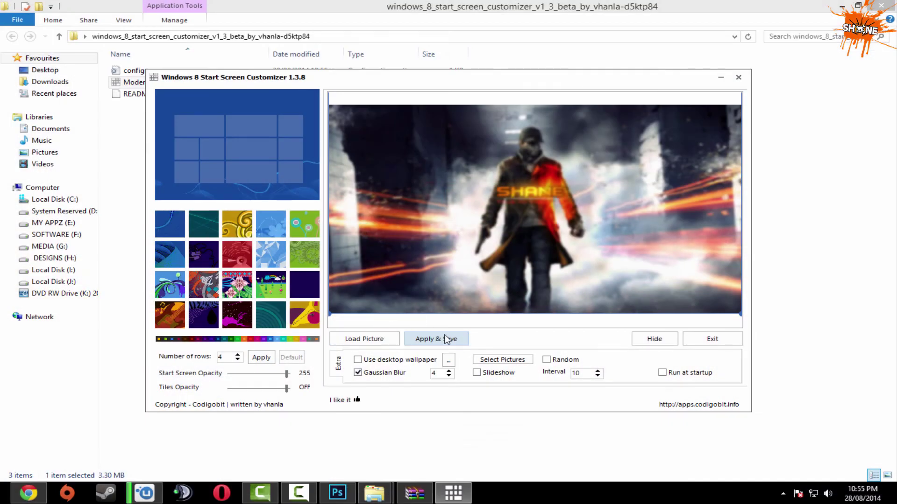
Switch to the desktop wallpaper with Gaussian Blur 4, apply and save it, and return to the desktop.
left_click(360, 363)
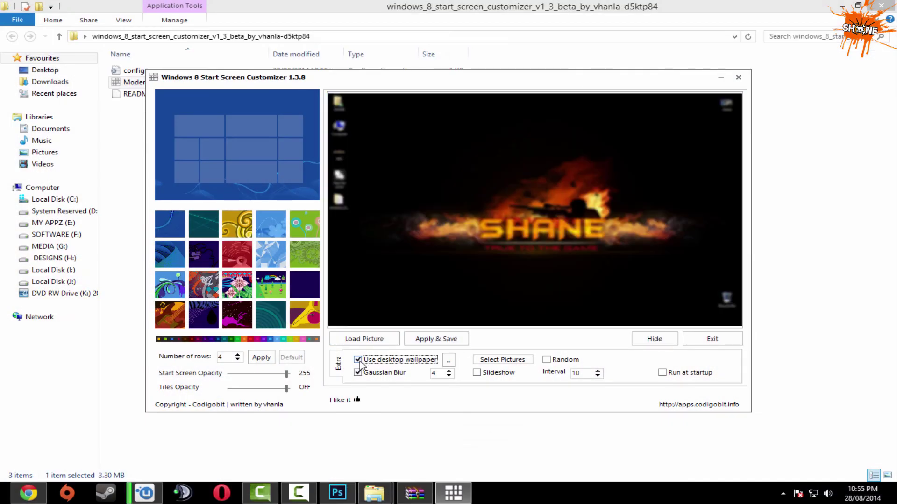
left_click(433, 337)
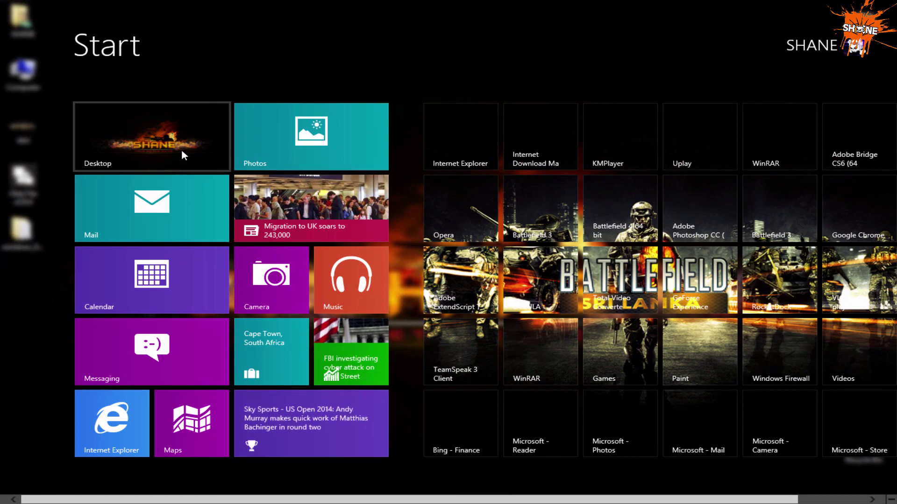
left_click(182, 151)
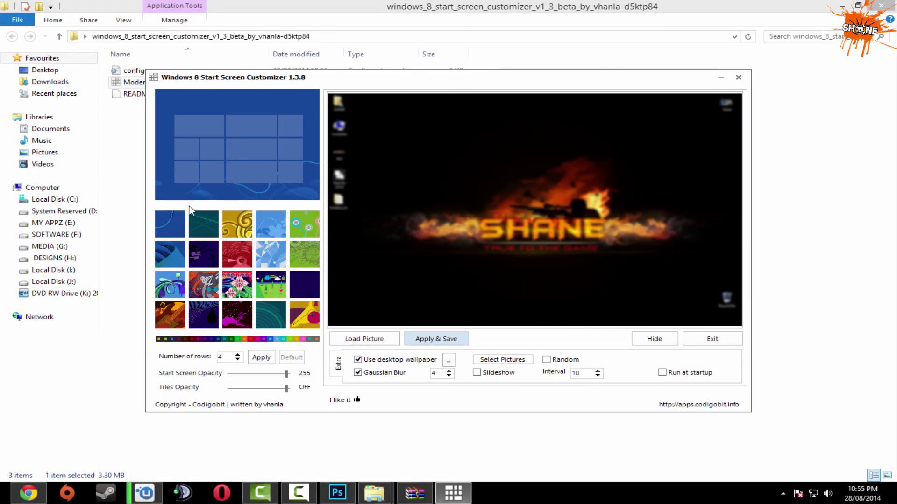
Close the Start Screen Customizer, the extracted folder window, and the WinRAR archive.
left_click(739, 77)
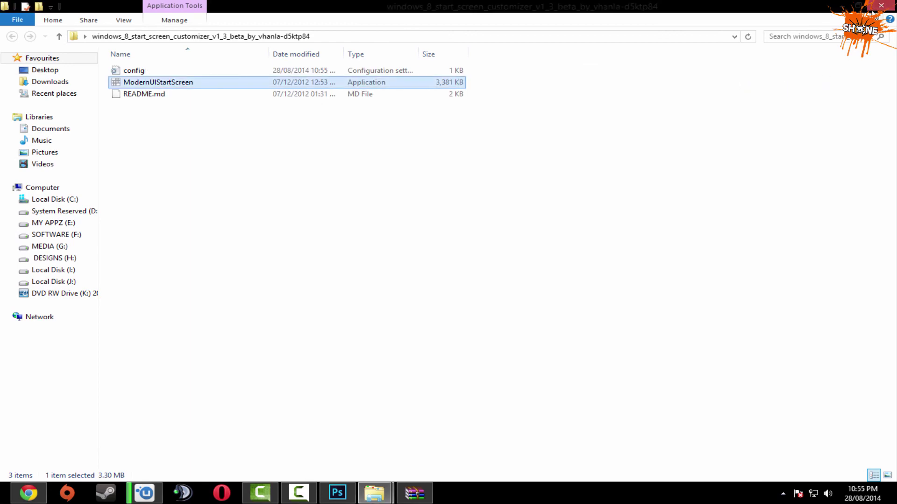
left_click(881, 6)
left_click(730, 61)
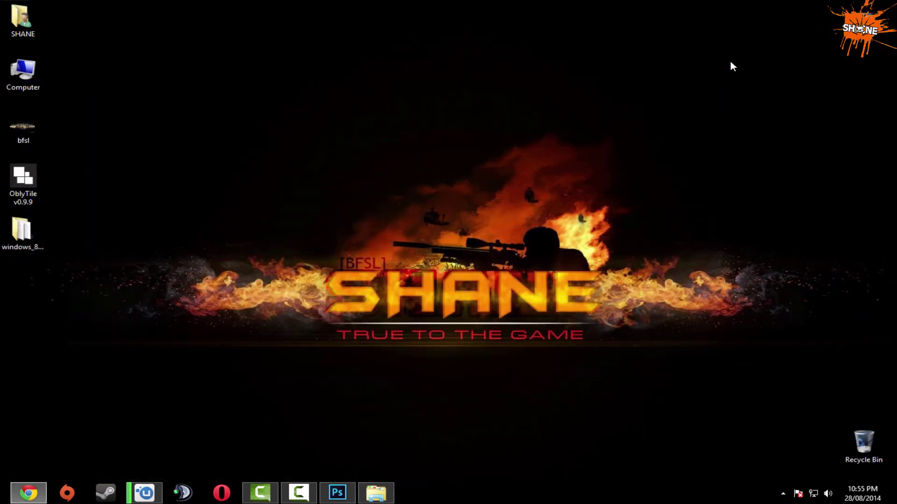